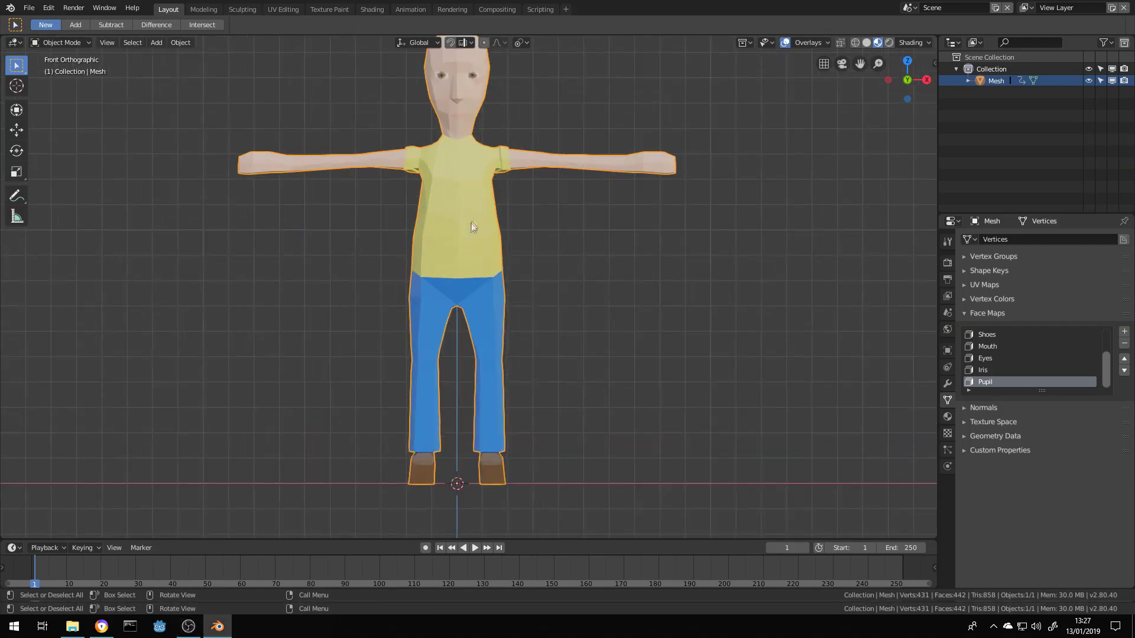
Show the textured character mesh in the Texture Paint workspace, viewed with LookDev shading
{"action": "middle_click_drag", "start_coordinate": [472, 226], "coordinate": [461, 436], "text": "shift"}
{"action": "scroll", "coordinate": [462, 310], "scroll_direction": "up", "scroll_amount": 4}
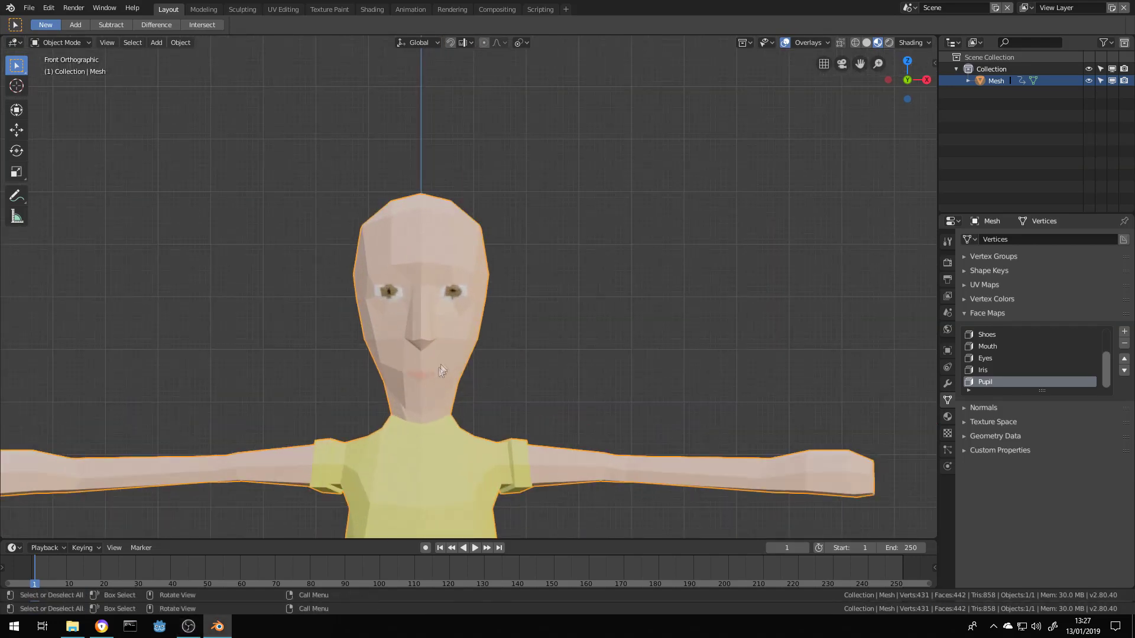
{"action": "middle_click_drag", "start_coordinate": [441, 370], "coordinate": [520, 330], "text": "shift"}
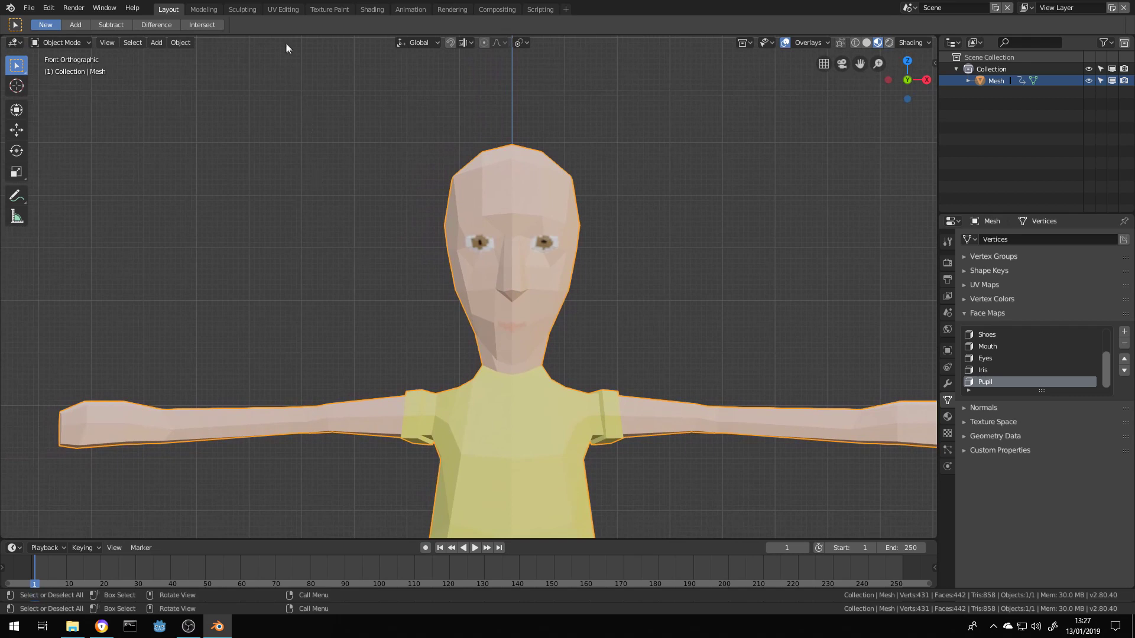
{"action": "left_click", "coordinate": [328, 9]}
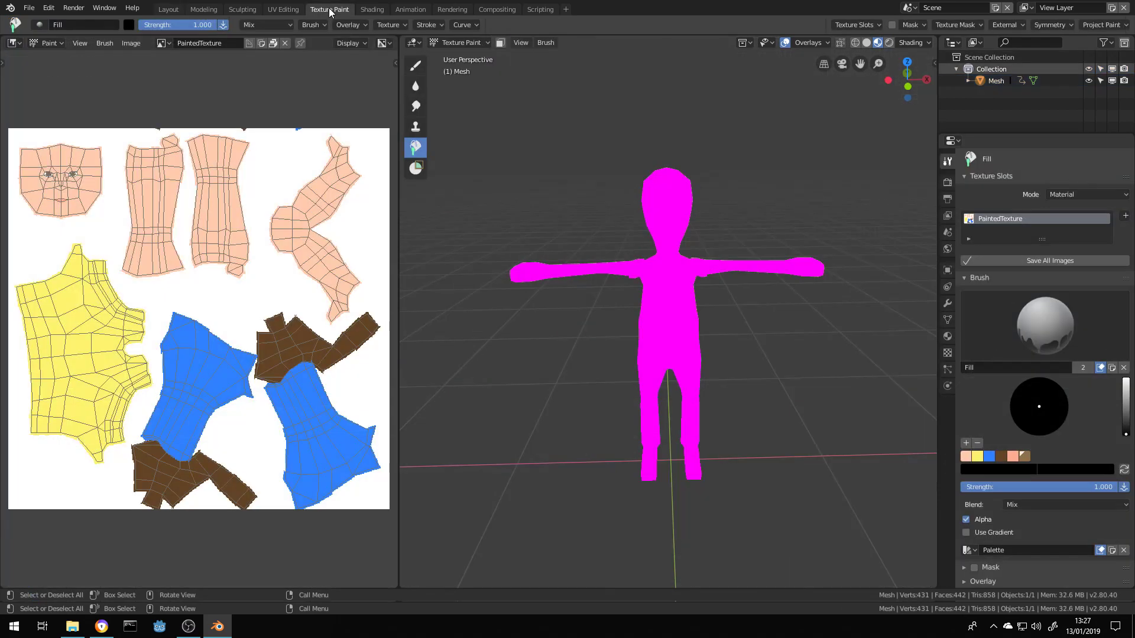
{"action": "scroll", "coordinate": [671, 290], "scroll_direction": "up", "scroll_amount": 3}
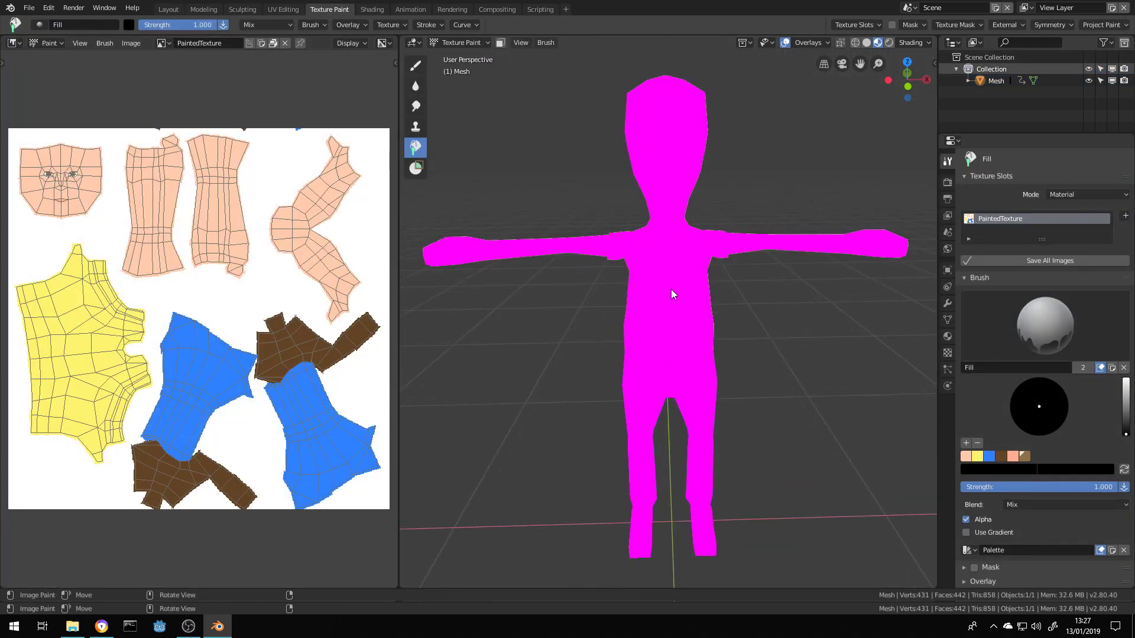
{"action": "left_click", "coordinate": [996, 80]}
{"action": "left_click", "coordinate": [868, 42]}
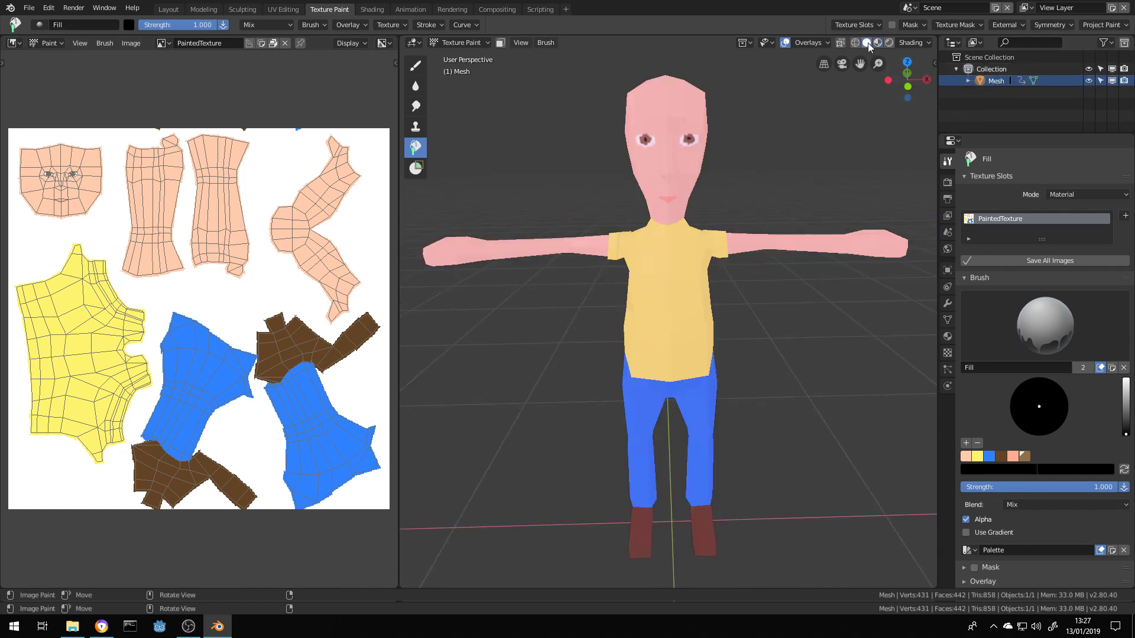
{"action": "left_click", "coordinate": [878, 43]}
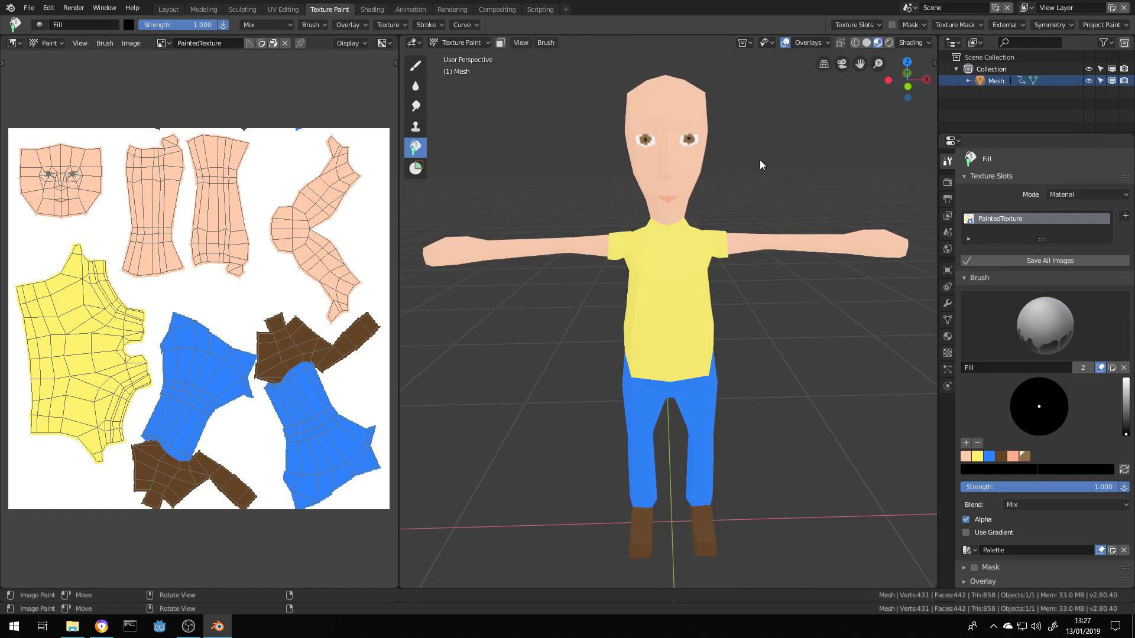
Examine the painted character from an angle and the face area of PaintedTexture up close
{"action": "middle_click_drag", "start_coordinate": [701, 209], "coordinate": [523, 338]}
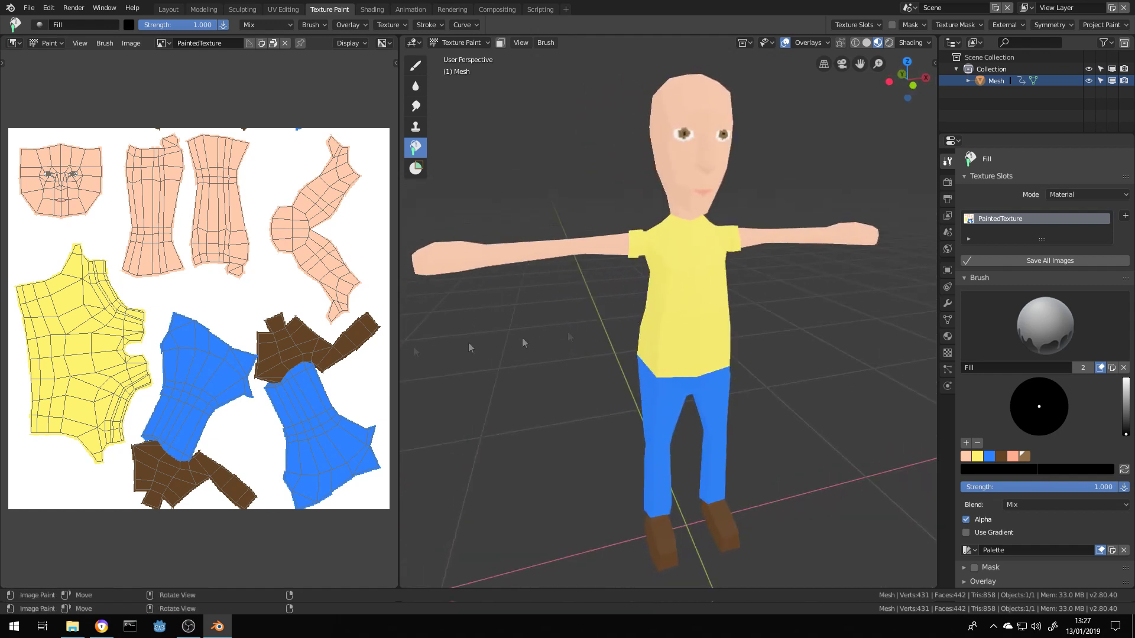
{"action": "middle_click_drag", "start_coordinate": [12, 289], "coordinate": [59, 315]}
{"action": "scroll", "coordinate": [157, 200], "scroll_direction": "up", "scroll_amount": 2}
{"action": "scroll", "coordinate": [157, 200], "scroll_direction": "down", "scroll_amount": 1}
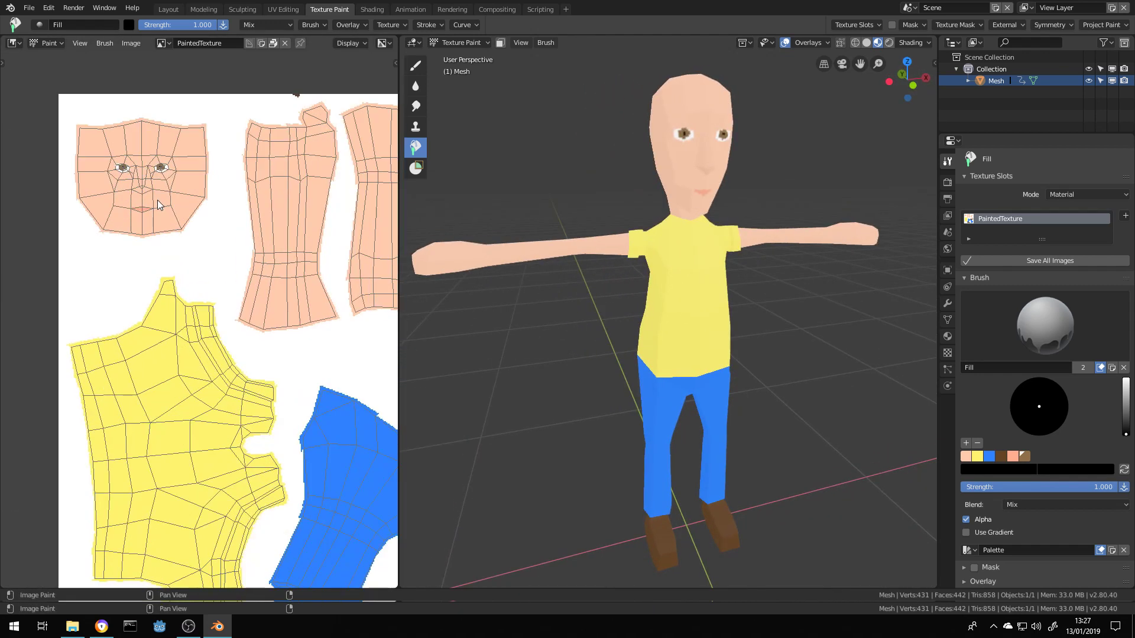
{"action": "scroll", "coordinate": [157, 200], "scroll_direction": "up", "scroll_amount": 2}
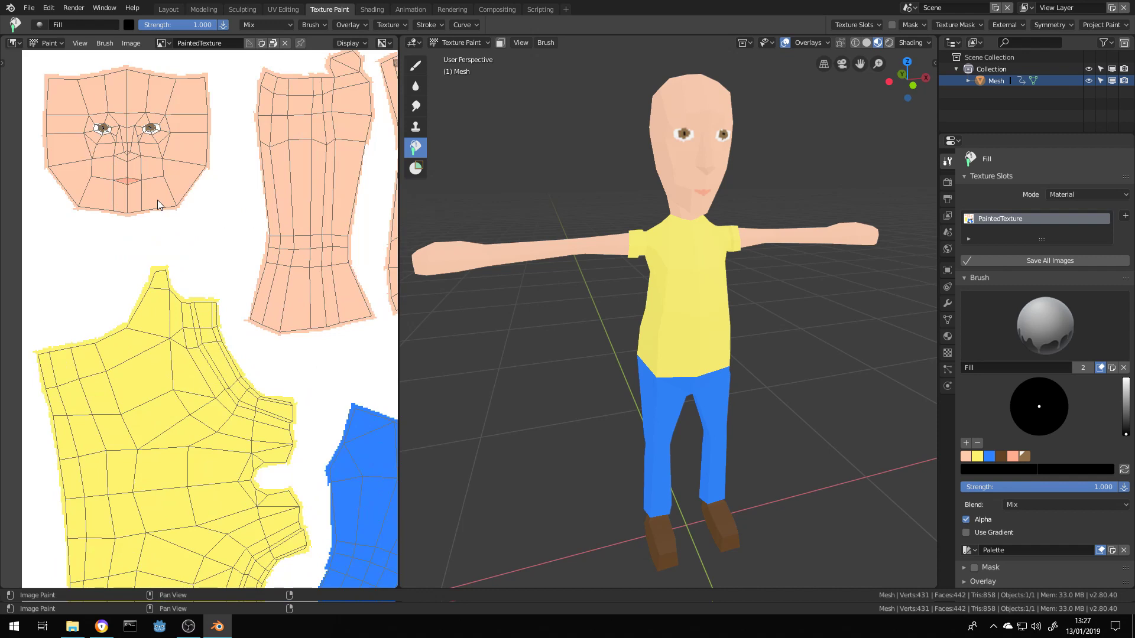
{"action": "key", "text": "alt+Tab"}
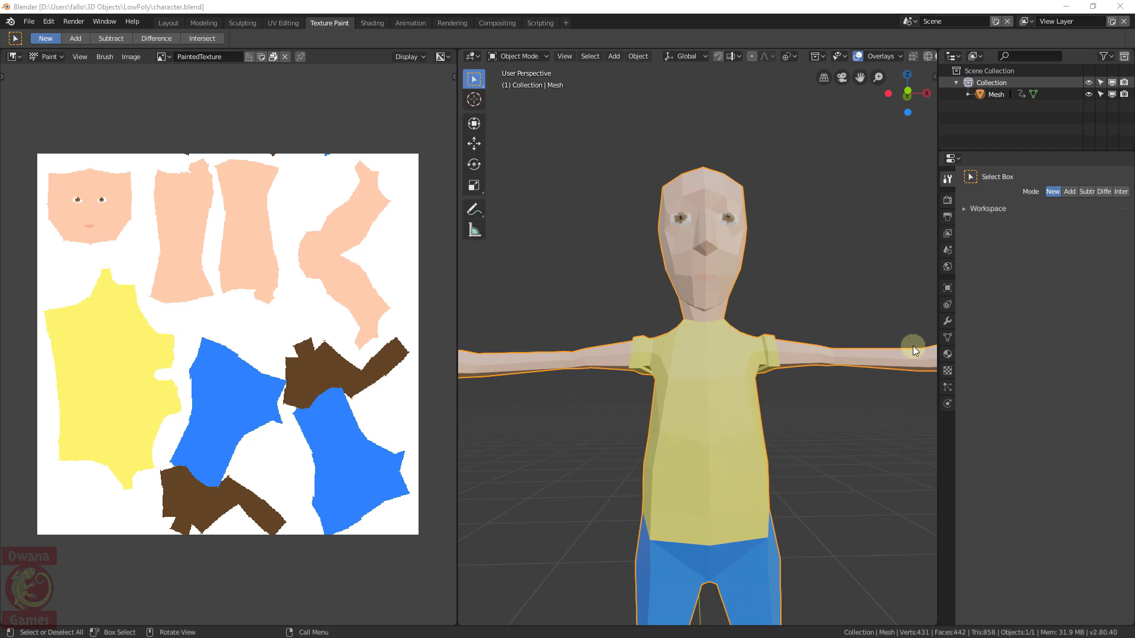
Show the character's material settings and duplicate the mesh in place
{"action": "left_click", "coordinate": [947, 354]}
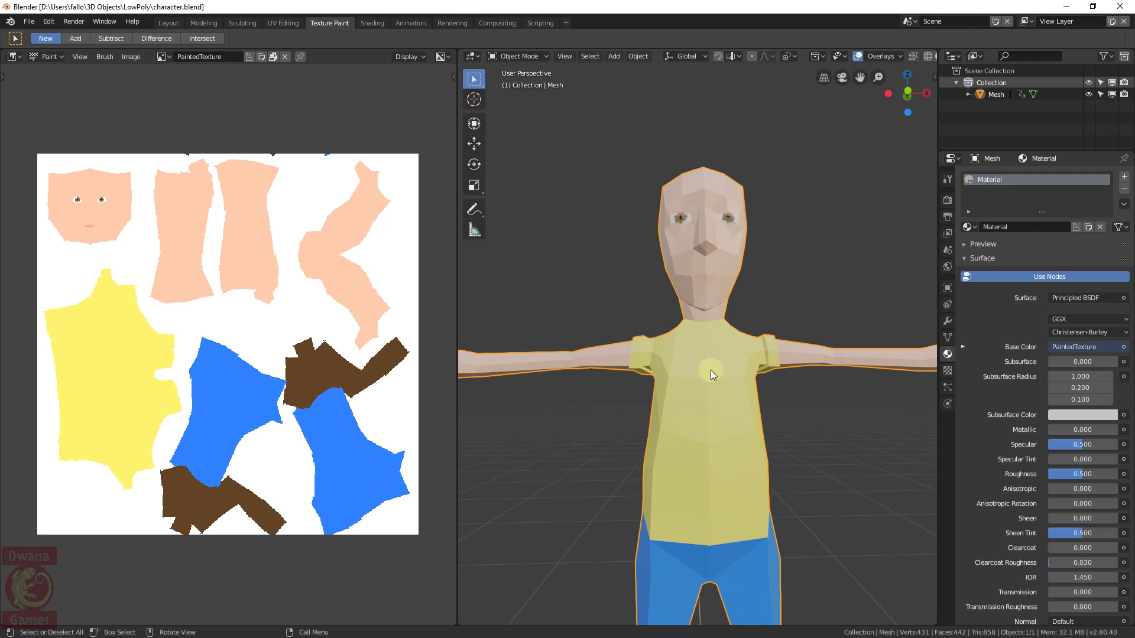
{"action": "scroll", "coordinate": [713, 360], "scroll_direction": "down", "scroll_amount": 4}
{"action": "mouse_move", "coordinate": [730, 349]}
{"action": "middle_mouse_down", "text": "shift"}
{"action": "mouse_move", "coordinate": [720, 405]}
{"action": "mouse_move", "coordinate": [751, 308]}
{"action": "mouse_move", "coordinate": [730, 357]}
{"action": "middle_mouse_up", "text": "shift"}
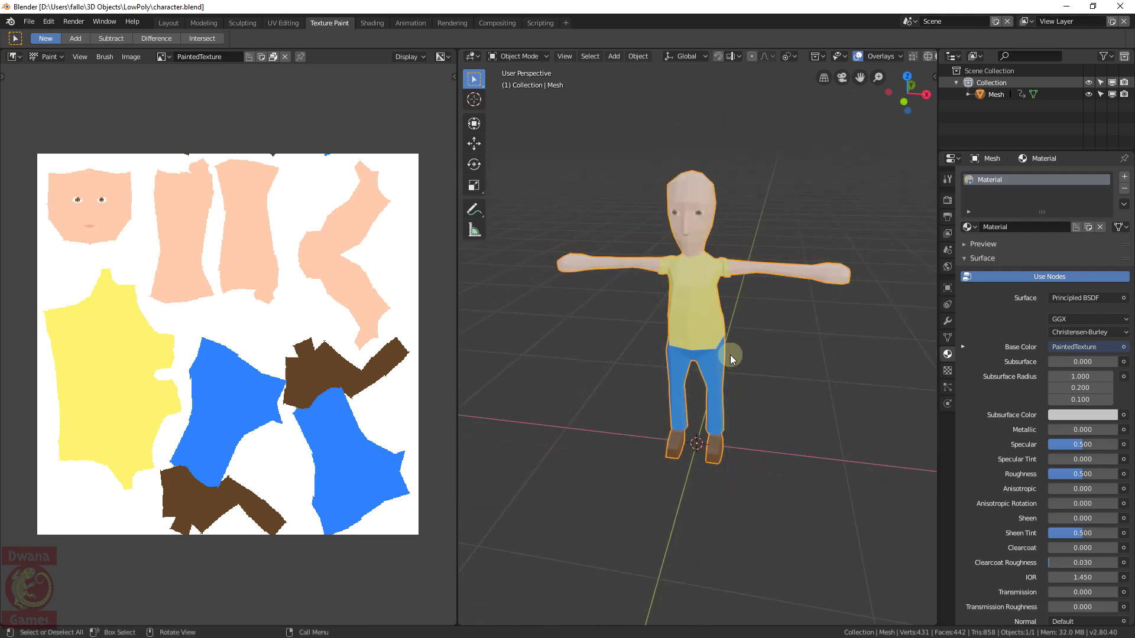
{"action": "key", "text": "shift+d"}
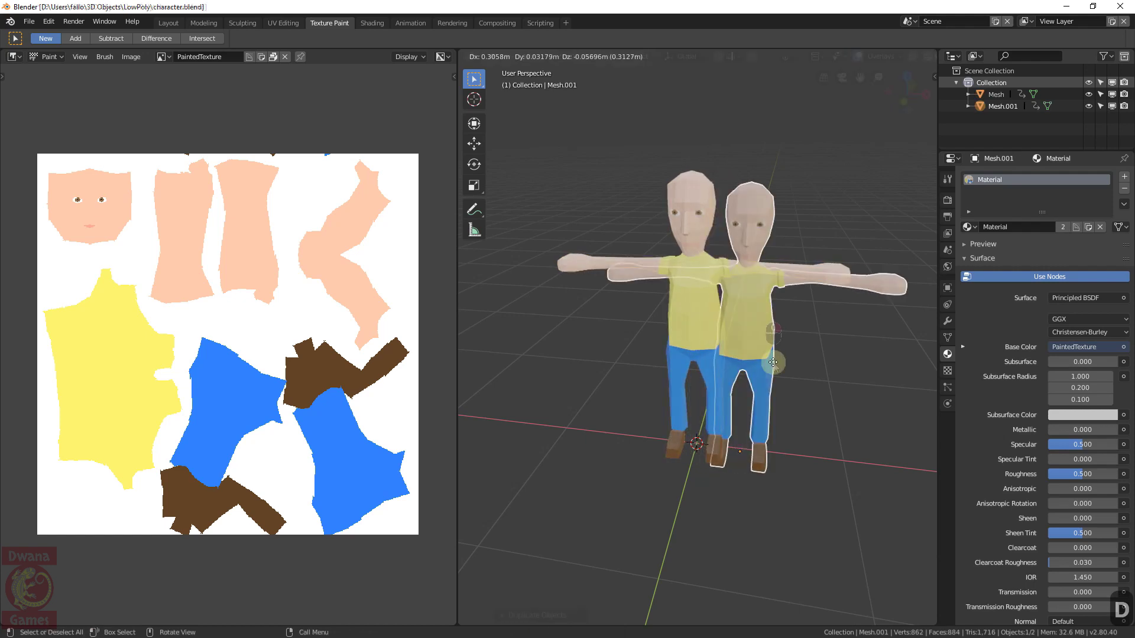
{"action": "right_click", "coordinate": [768, 373]}
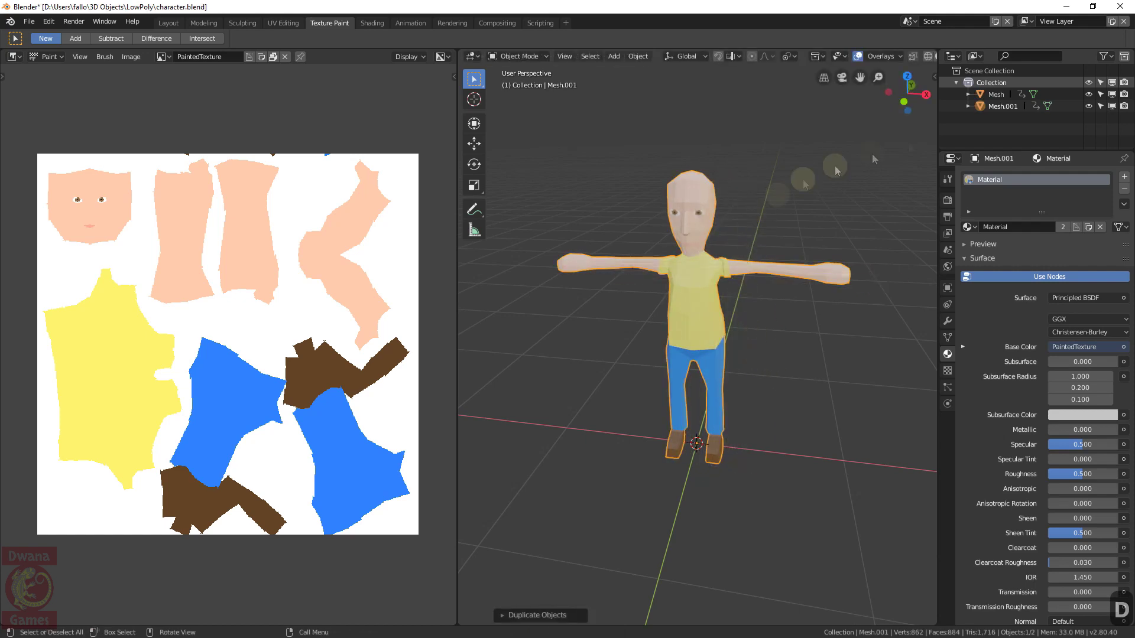
Rename the duplicated character mesh as MaterialsMesh
{"action": "left_click", "coordinate": [1001, 98]}
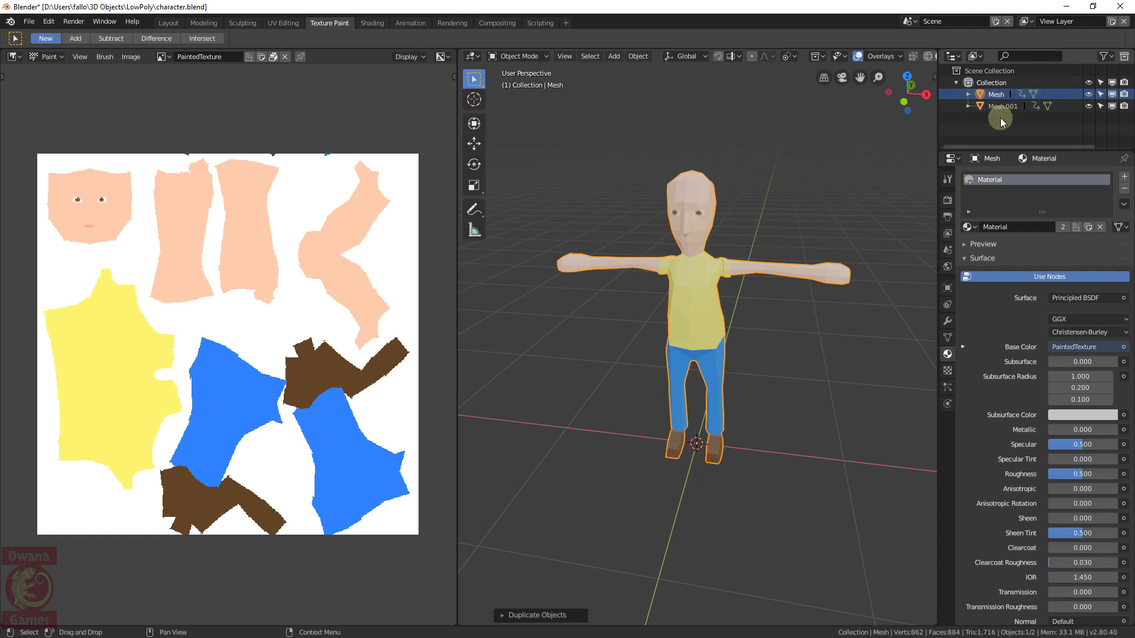
{"action": "double_click", "coordinate": [1003, 107]}
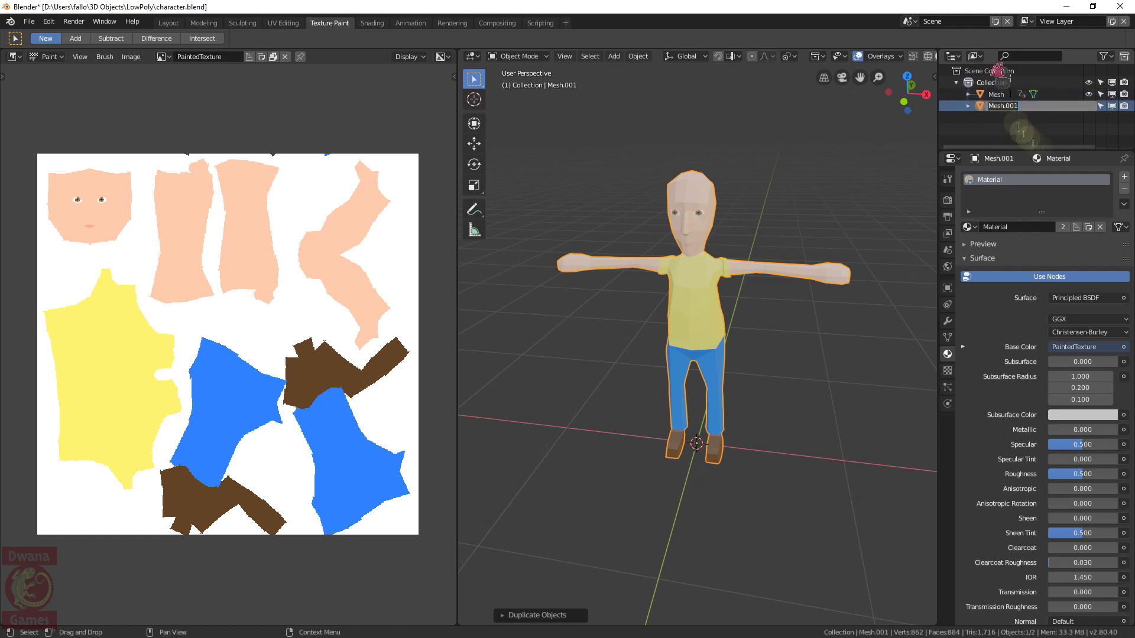
{"action": "key", "text": "BackSpace"}
{"action": "key", "text": "BackSpace"}
{"action": "key", "text": "BackSpace"}
{"action": "key", "text": "BackSpace"}
{"action": "key", "text": "Home"}
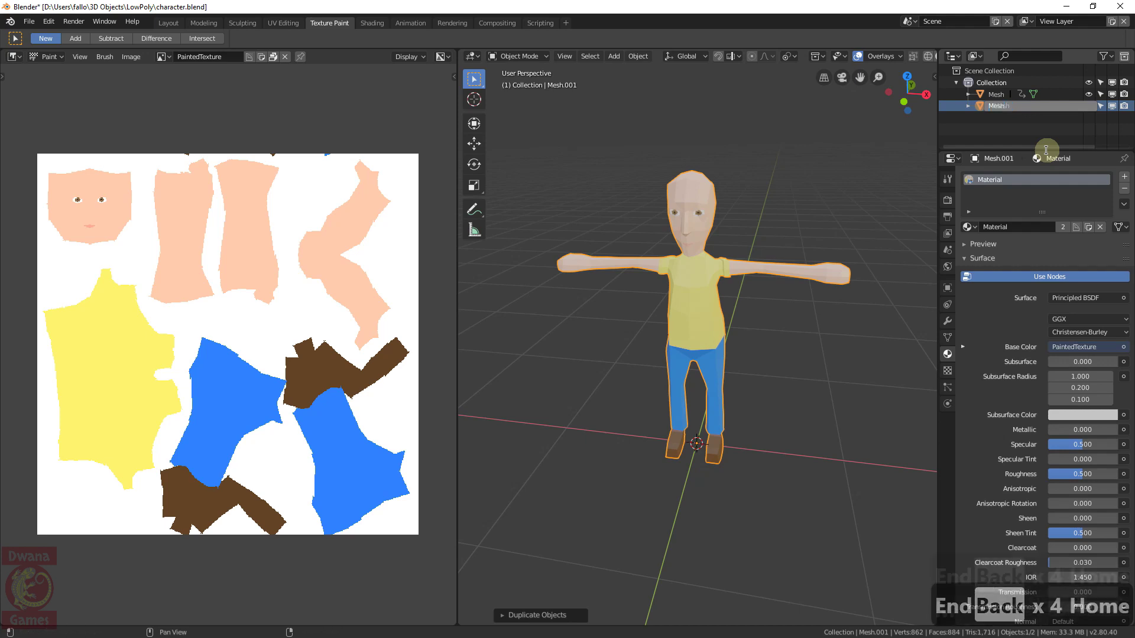
{"action": "type", "text": "Materials"}
{"action": "key", "text": "Return"}
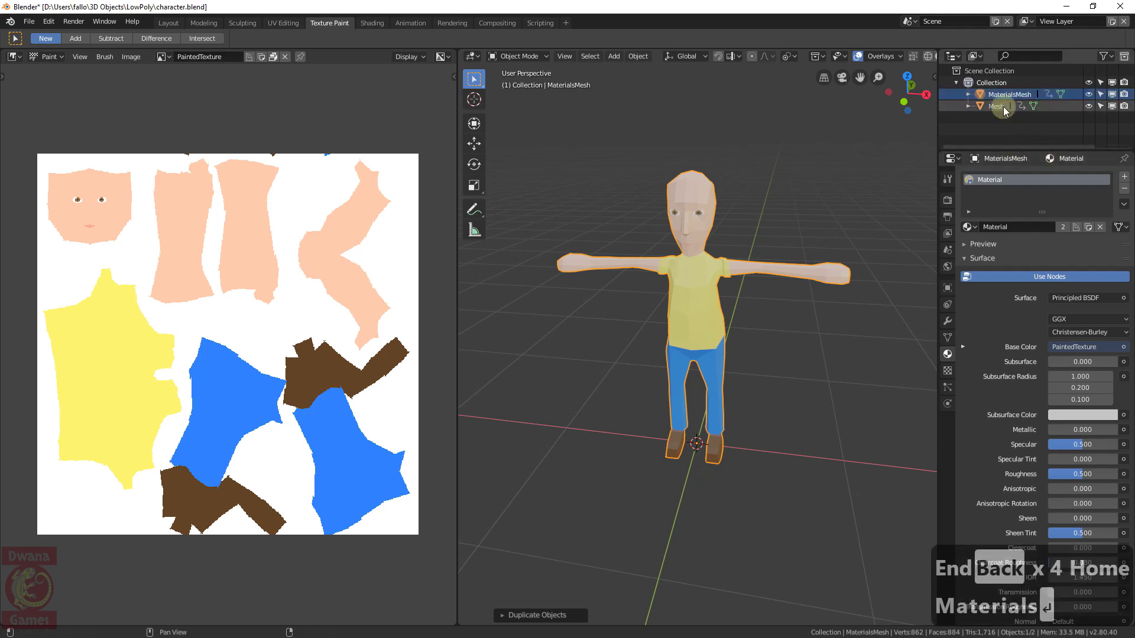
Hide the original Mesh in the viewport and remove the material slot from MaterialsMesh
{"action": "left_click", "coordinate": [1090, 108]}
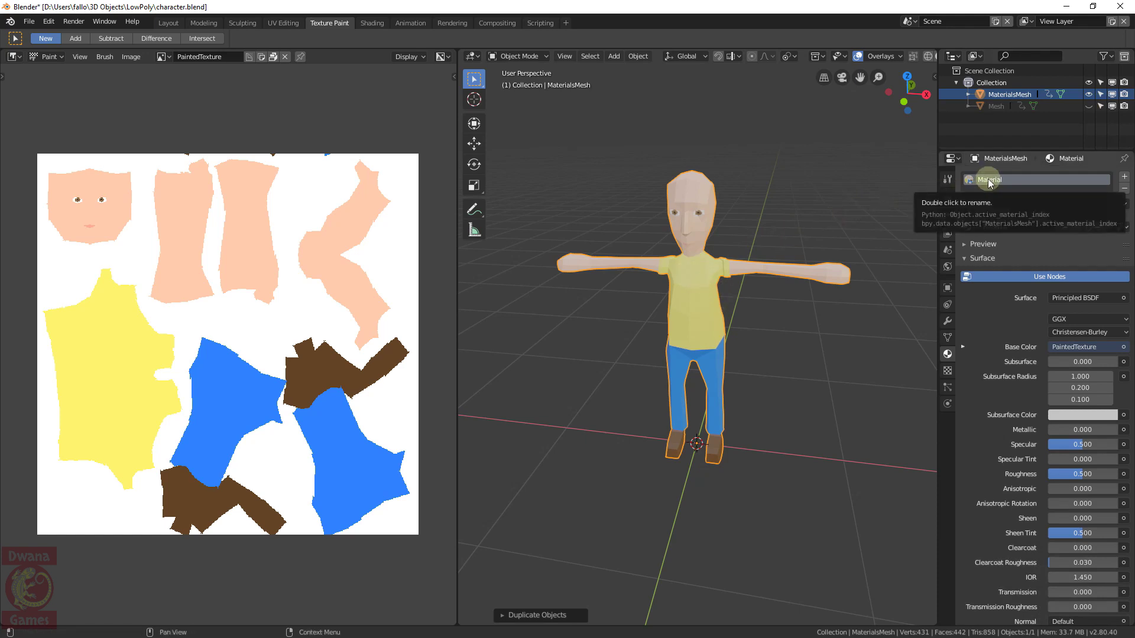
{"action": "left_click", "coordinate": [1125, 193]}
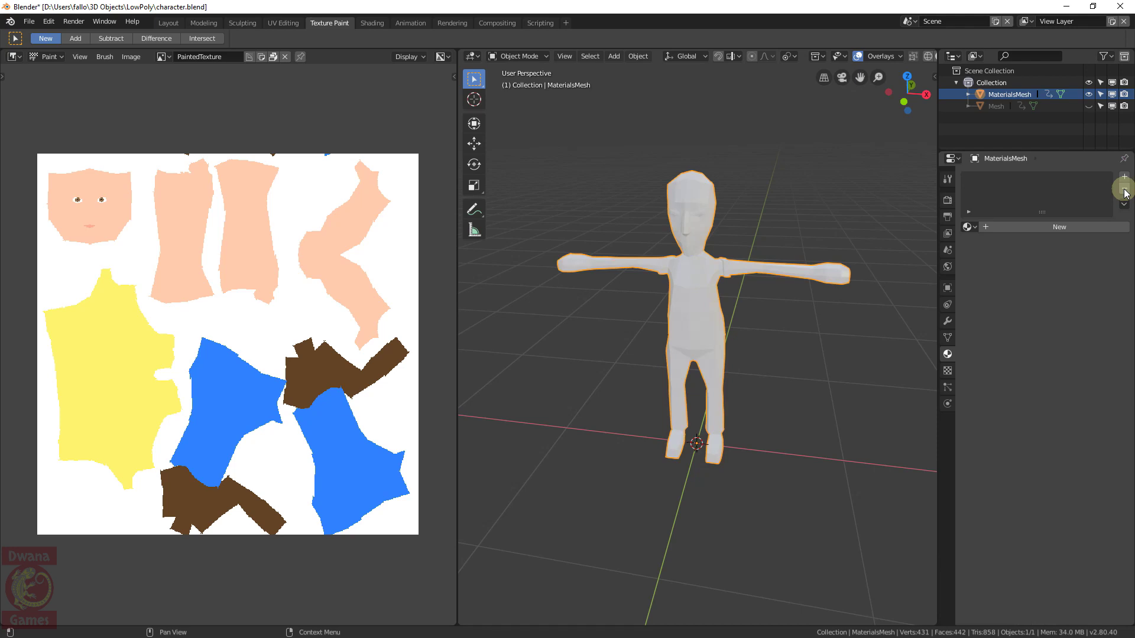
Show the face maps of MaterialsMesh and select the Skin face map
{"action": "left_click", "coordinate": [947, 337]}
{"action": "scroll", "coordinate": [1013, 414], "scroll_direction": "up", "scroll_amount": 3}
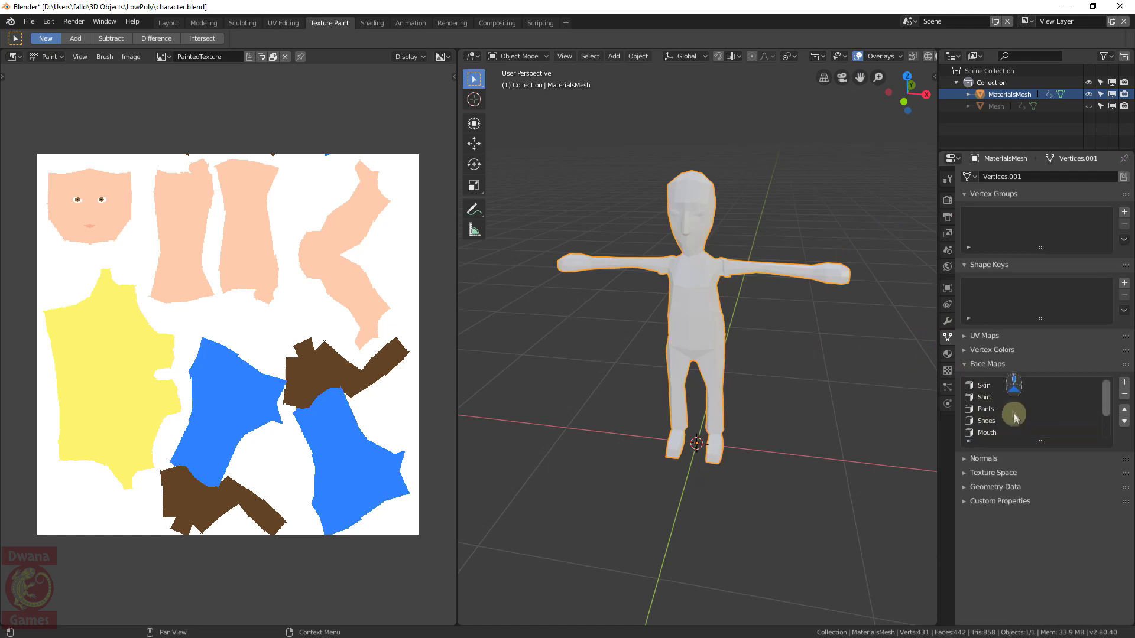
{"action": "left_click", "coordinate": [985, 384]}
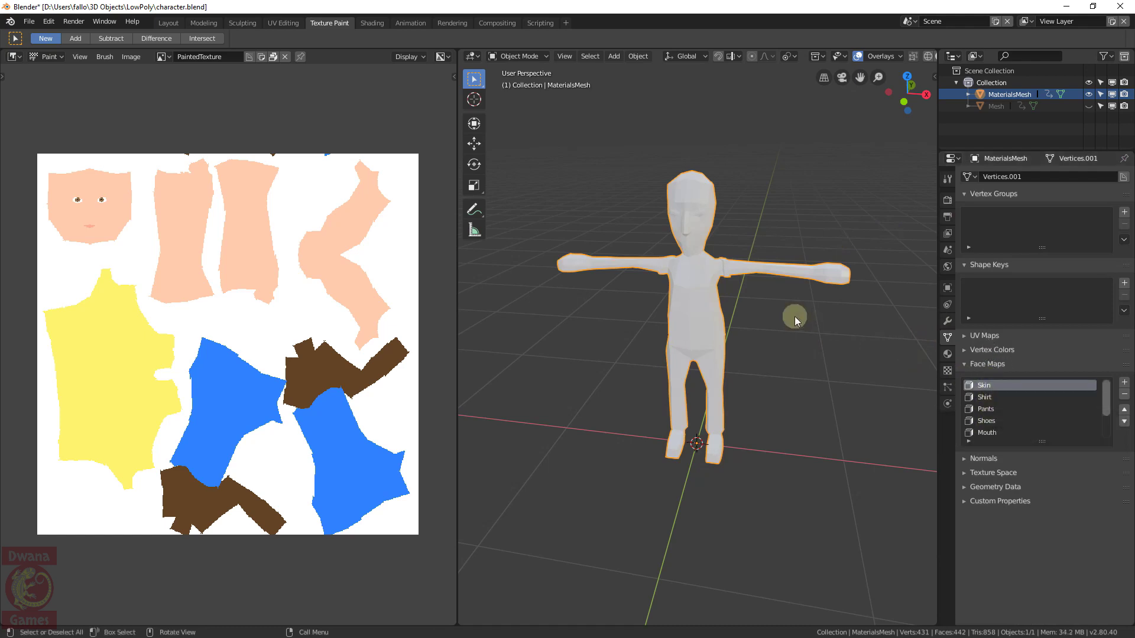
Switch to the browser and copy the whole FaceMapsToMaterials.py script from Dropbox
{"action": "key", "text": "alt+Tab"}
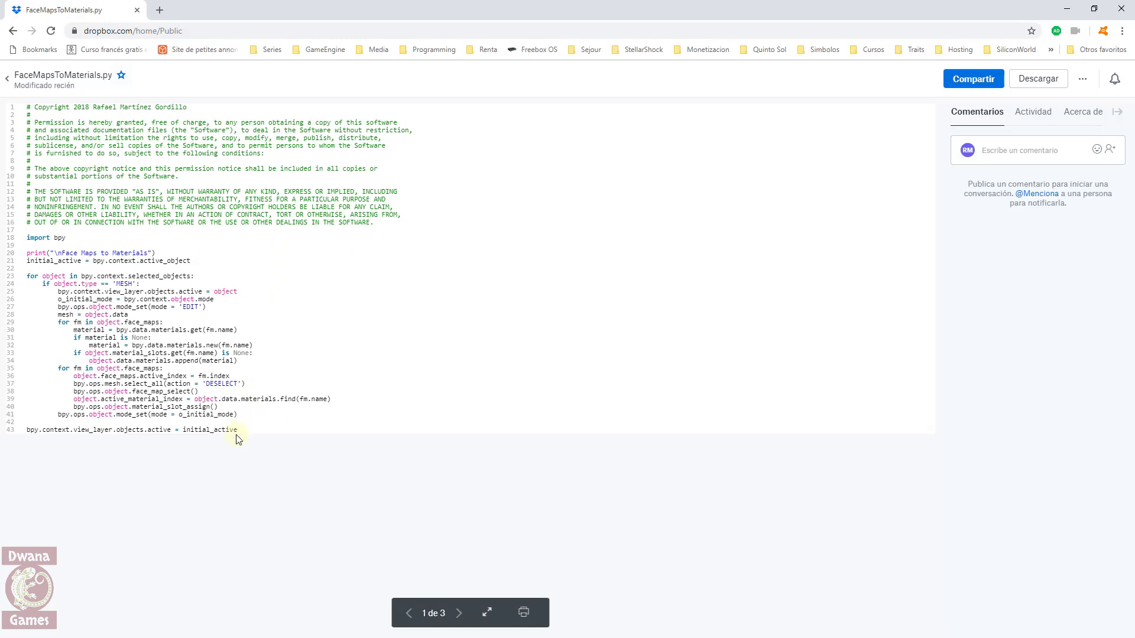
{"action": "left_click_drag", "start_coordinate": [242, 431], "coordinate": [34, 108]}
{"action": "key", "text": "ctrl+c"}
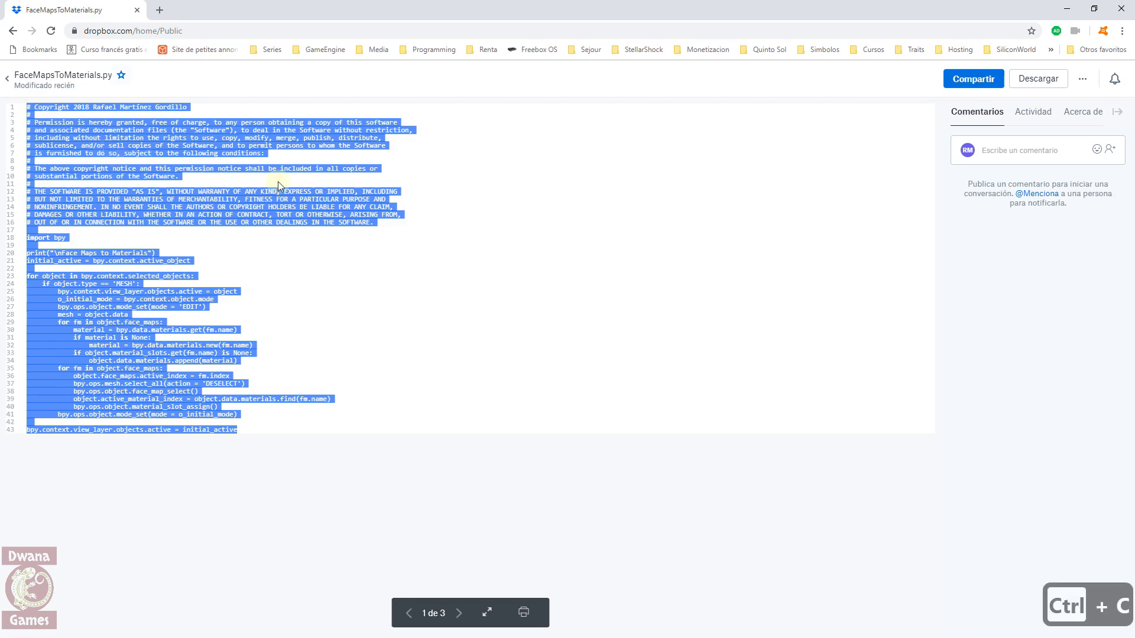
Switch back to Blender, paste the script into a new text in the Scripting workspace and run it
{"action": "key", "text": "alt+Tab"}
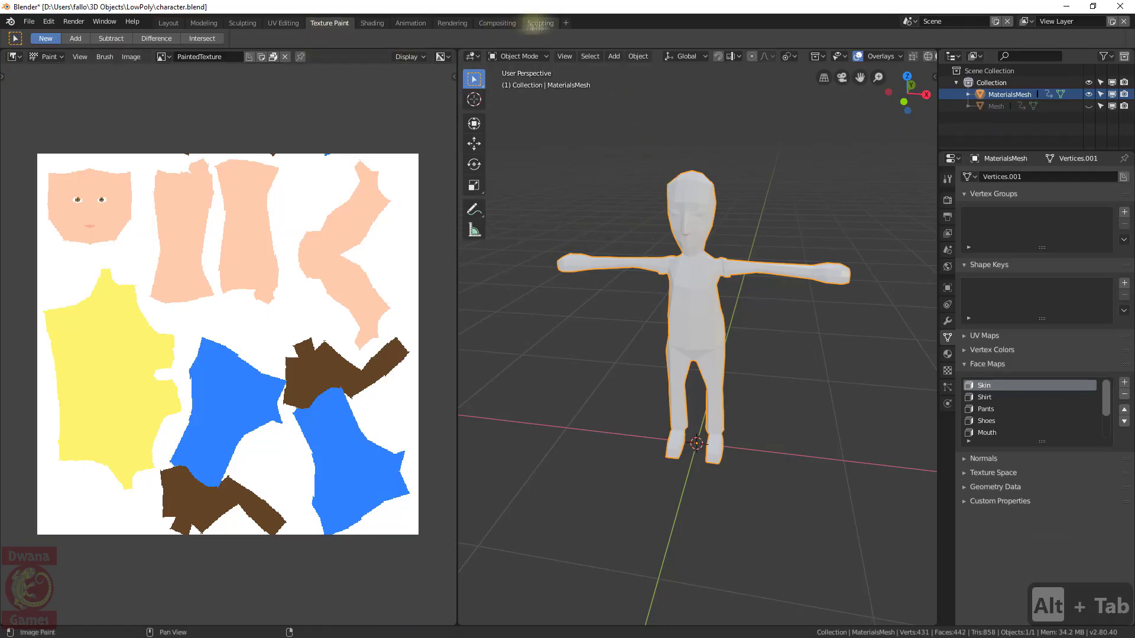
{"action": "left_click", "coordinate": [540, 22]}
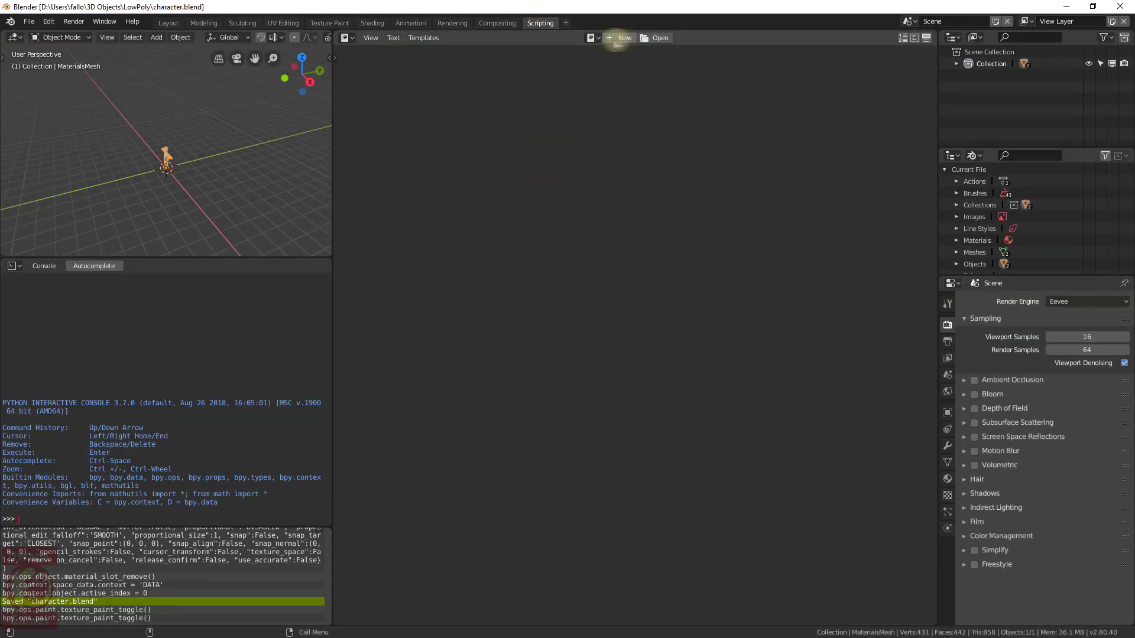
{"action": "left_click", "coordinate": [616, 38]}
{"action": "key", "text": "ctrl+v"}
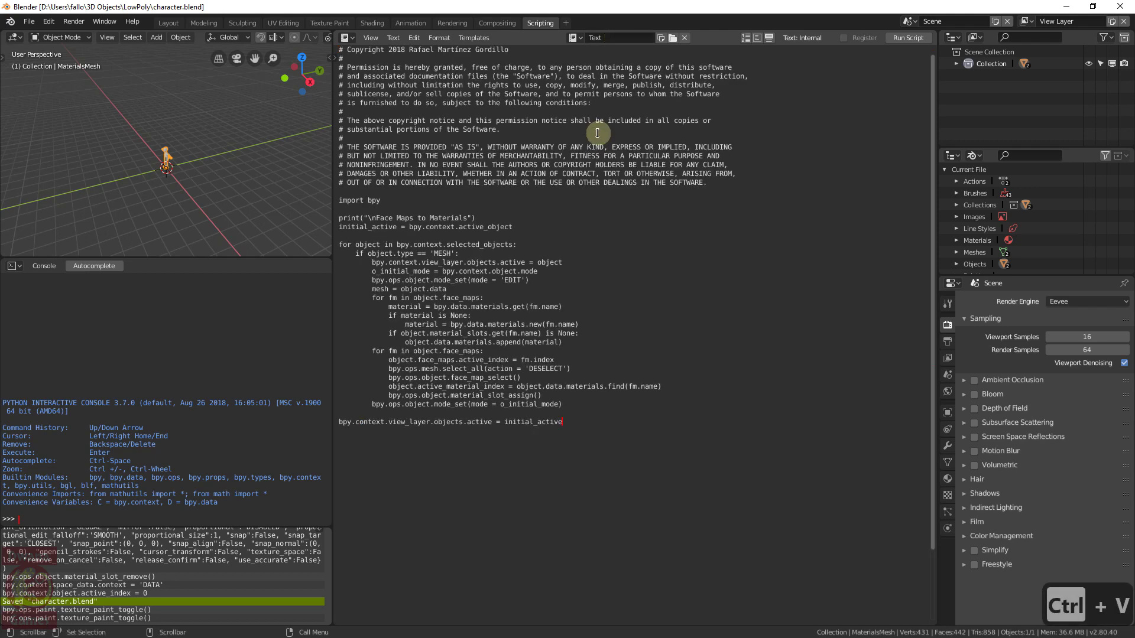
{"action": "left_click", "coordinate": [906, 38]}
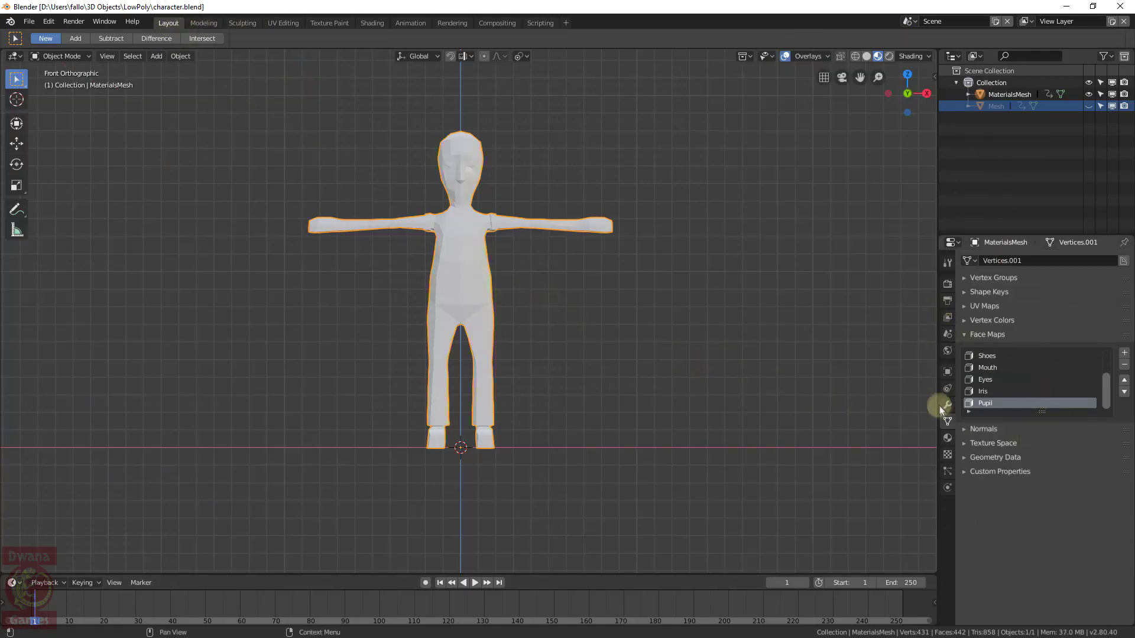
Check which faces of MaterialsMesh use the Skin material by selecting them in Edit Mode, and return to Object Mode
{"action": "left_click", "coordinate": [948, 437]}
{"action": "scroll", "coordinate": [1025, 289], "scroll_direction": "up", "scroll_amount": 4}
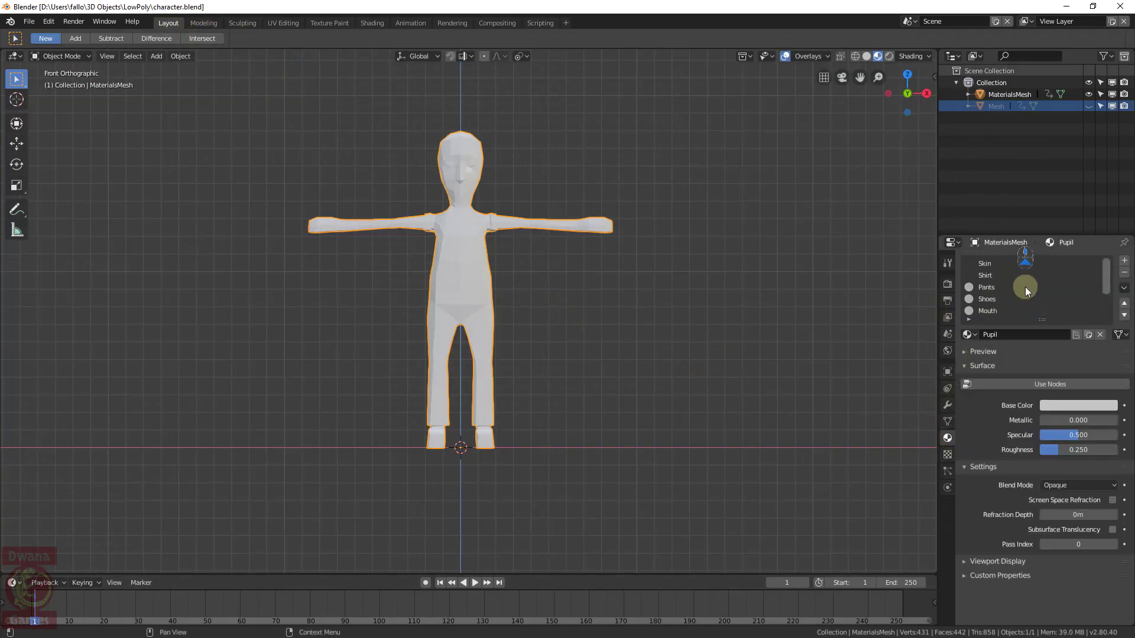
{"action": "left_click", "coordinate": [998, 265]}
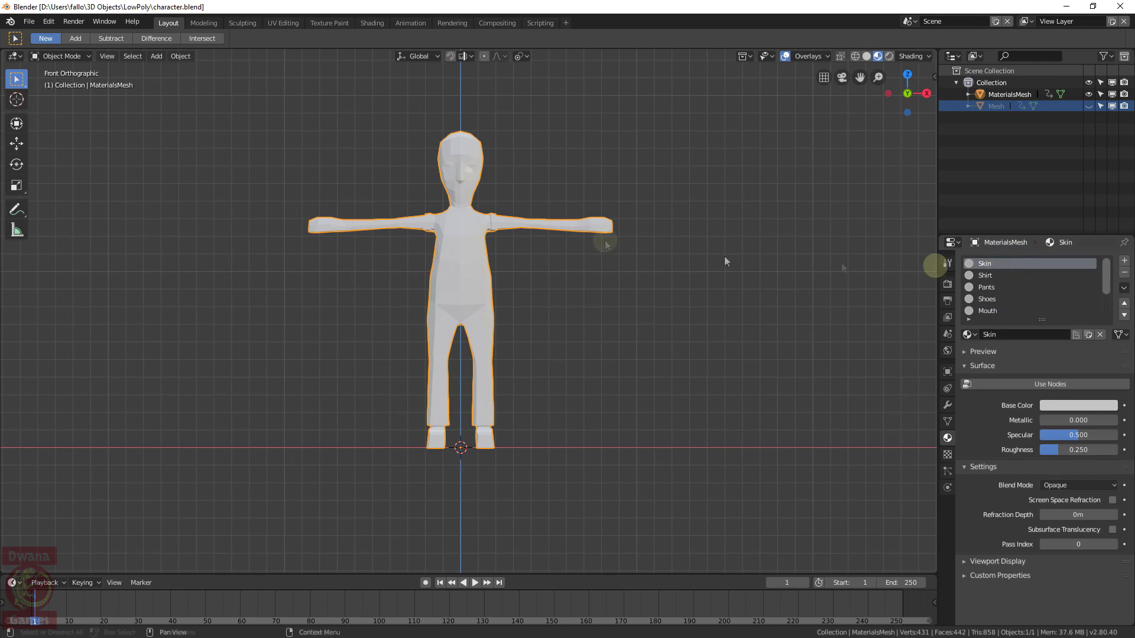
{"action": "key", "text": "Tab"}
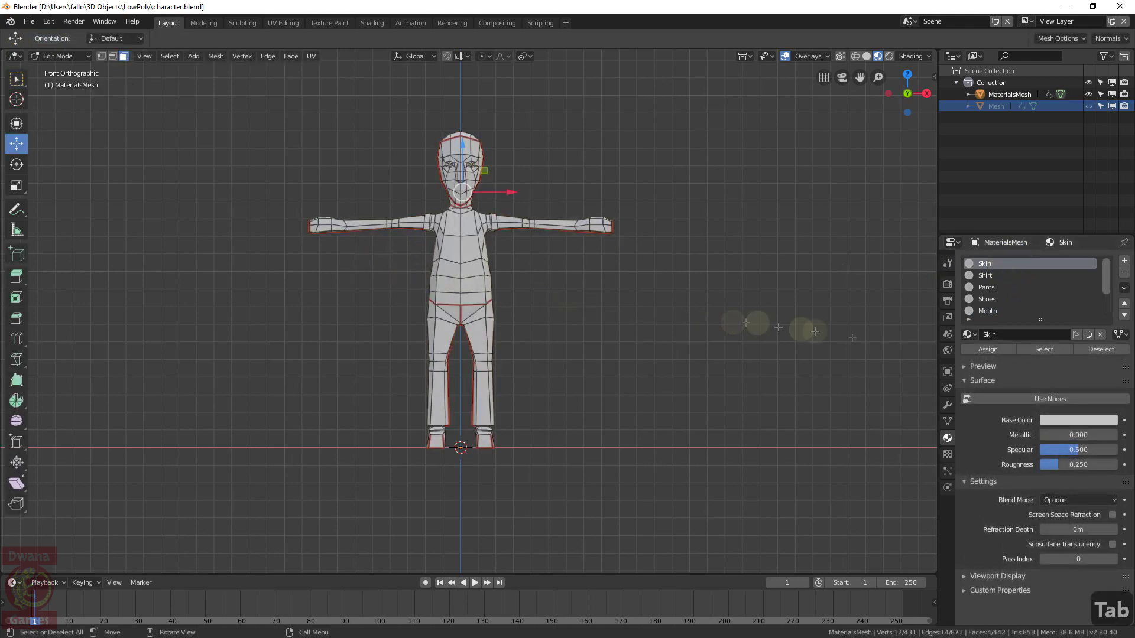
{"action": "left_click", "coordinate": [1041, 350]}
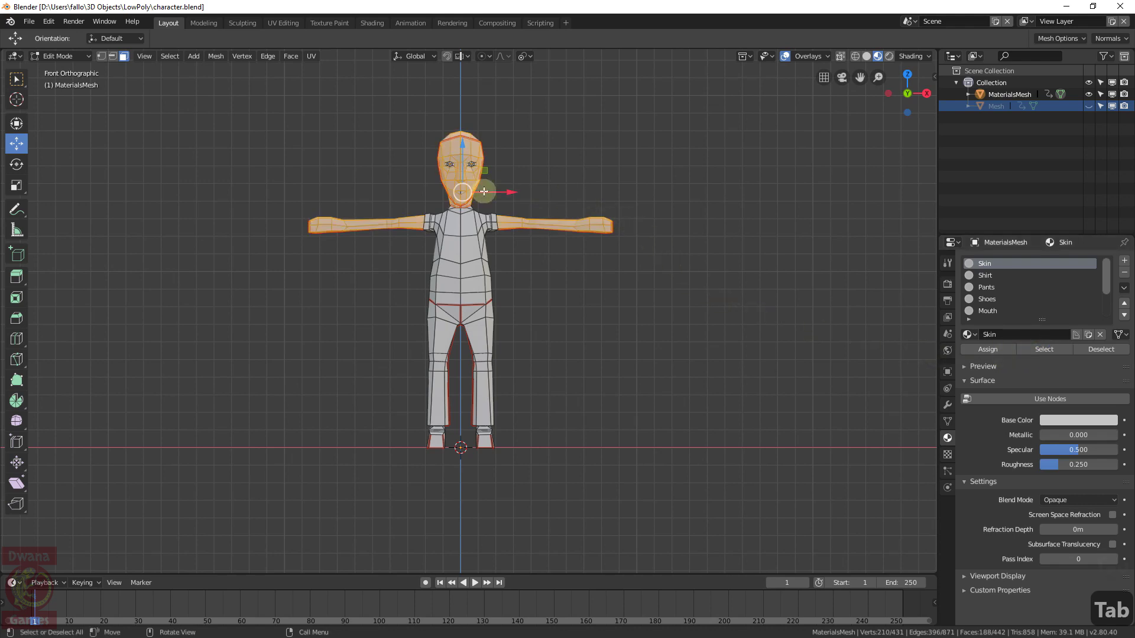
{"action": "key", "text": "Tab"}
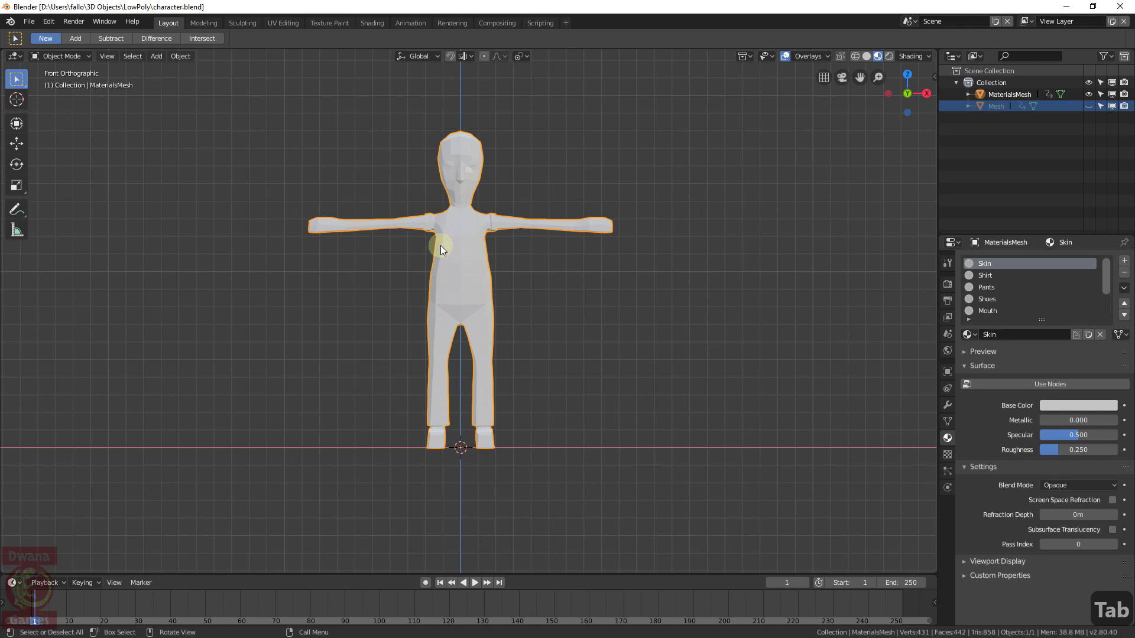
Enable nodes for the Skin material in the Shading workspace
{"action": "left_click", "coordinate": [370, 22]}
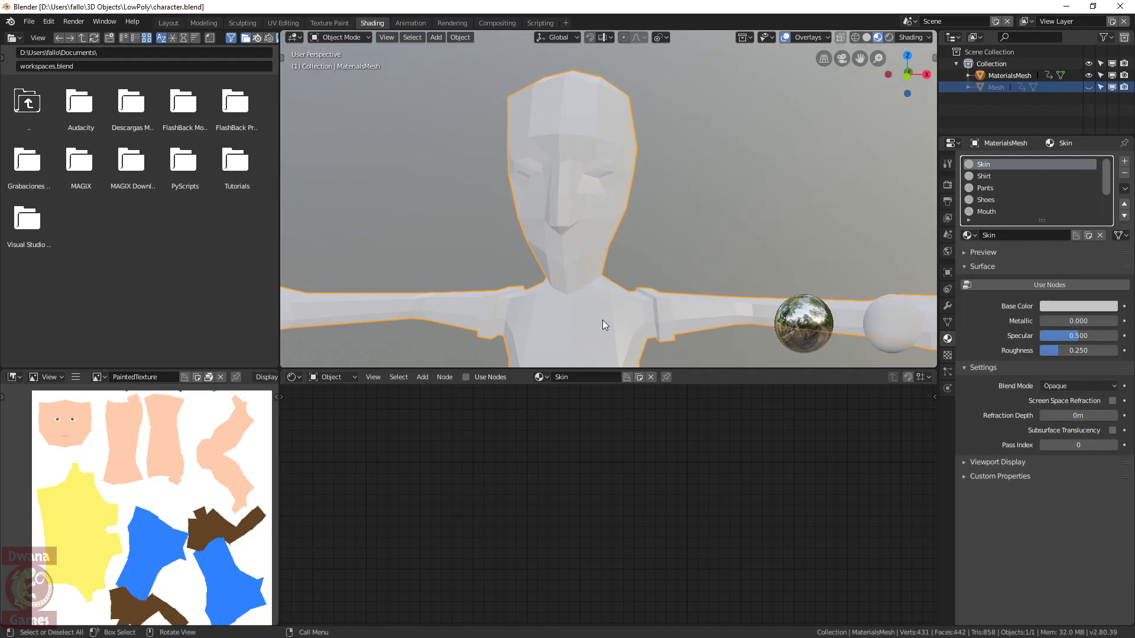
{"action": "left_click", "coordinate": [994, 167]}
{"action": "left_click", "coordinate": [1023, 285]}
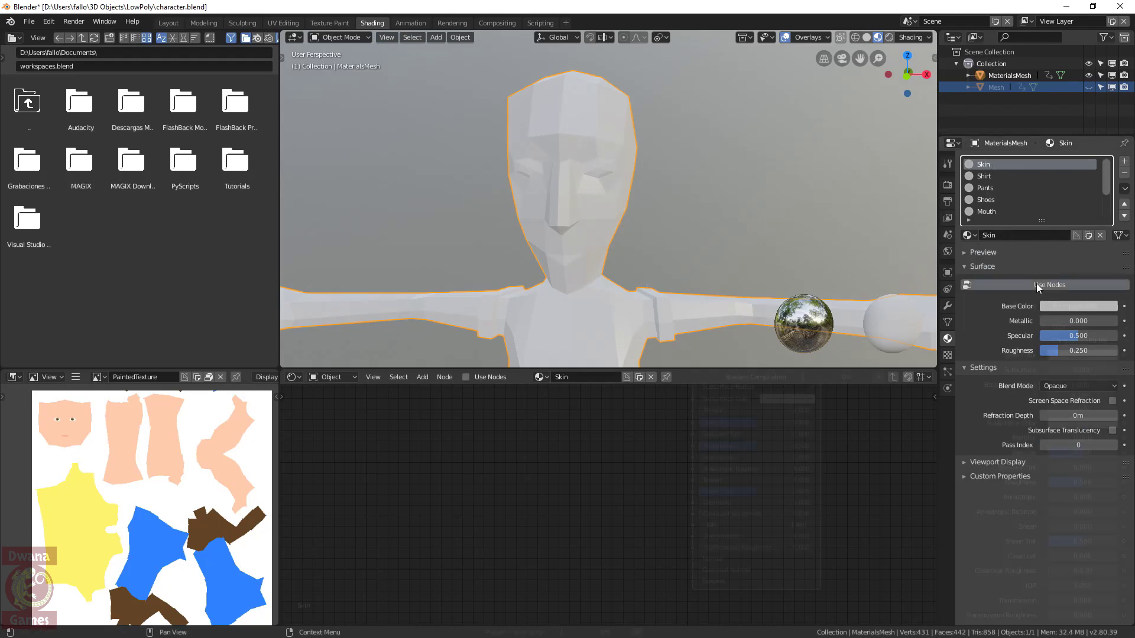
Switch MaterialsMesh to Texture Paint mode and change the file browser area to a Properties editor showing the active tool settings
{"action": "middle_click_drag", "start_coordinate": [883, 426], "coordinate": [767, 495]}
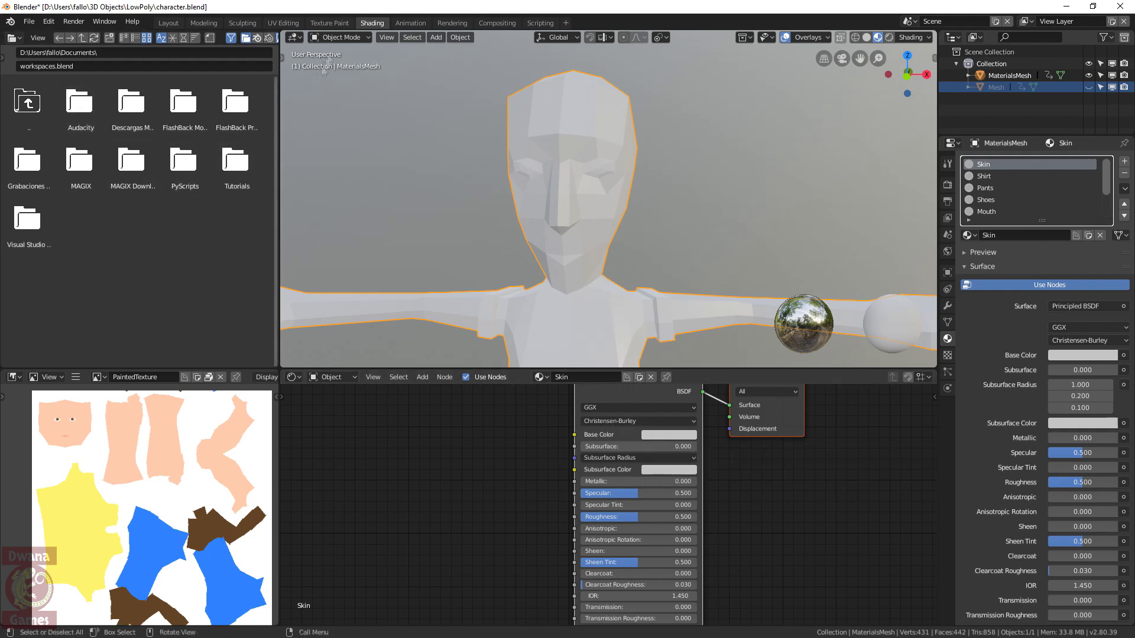
{"action": "left_click", "coordinate": [334, 39]}
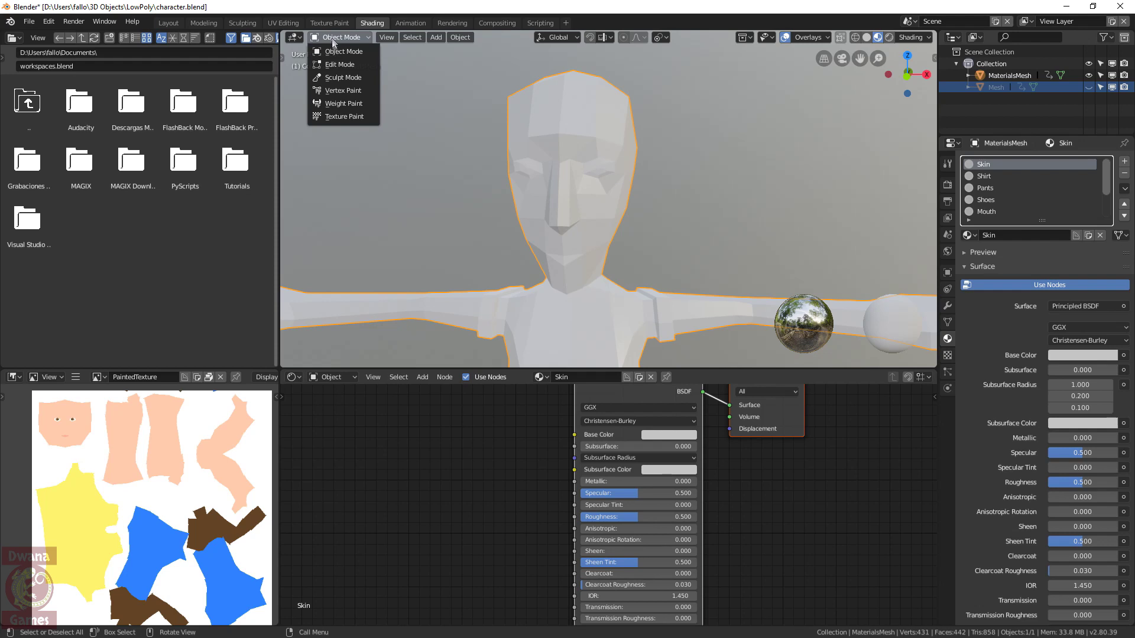
{"action": "left_click", "coordinate": [335, 117]}
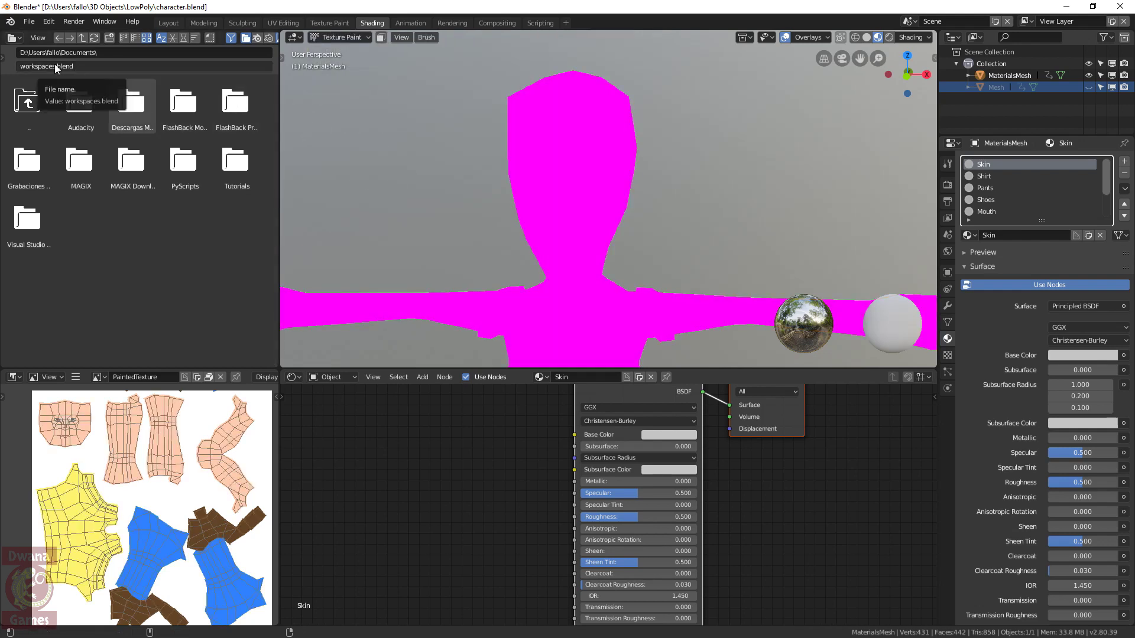
{"action": "left_click", "coordinate": [10, 39]}
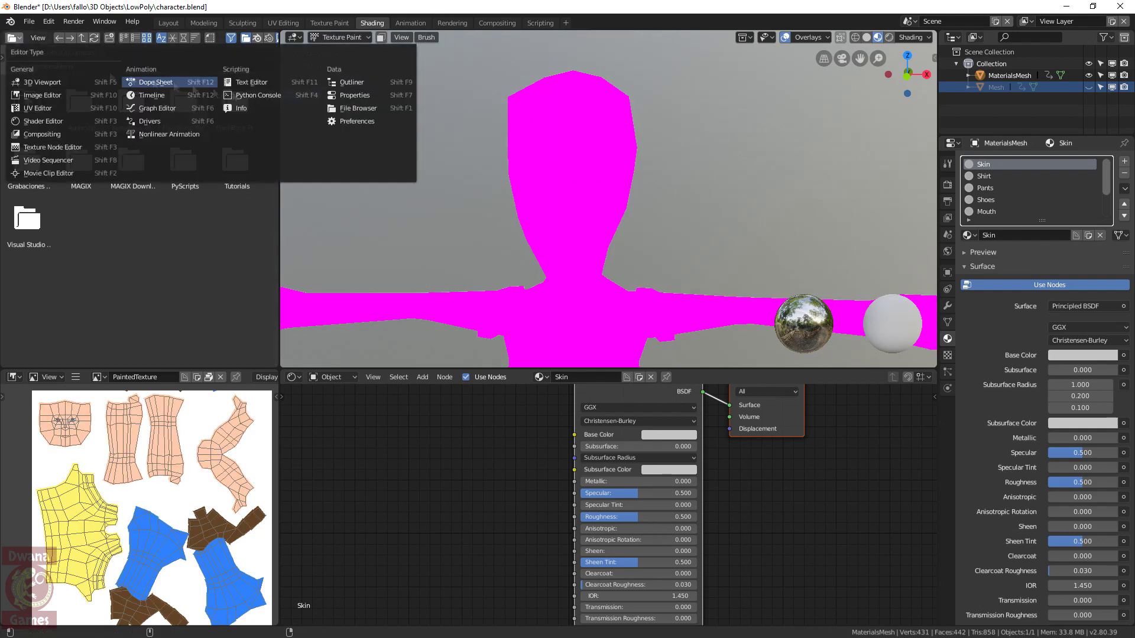
{"action": "left_click", "coordinate": [360, 96]}
{"action": "left_click", "coordinate": [10, 57]}
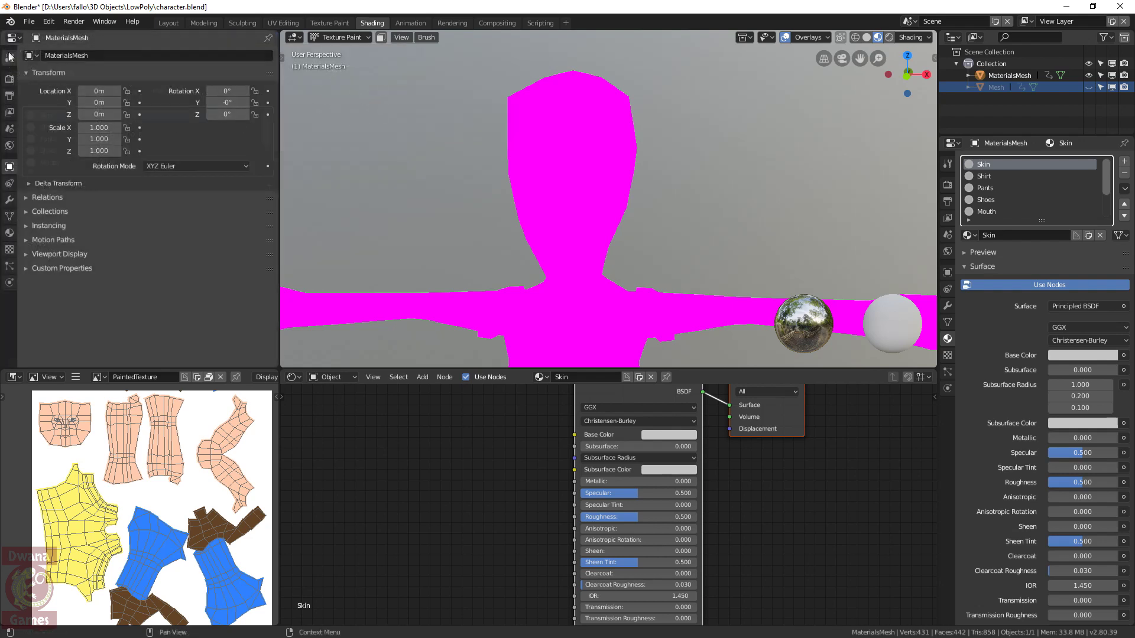
Set the texture slots mode to Single Image and create a new white 1024 x 1024 px image named temp
{"action": "left_click", "coordinate": [175, 90]}
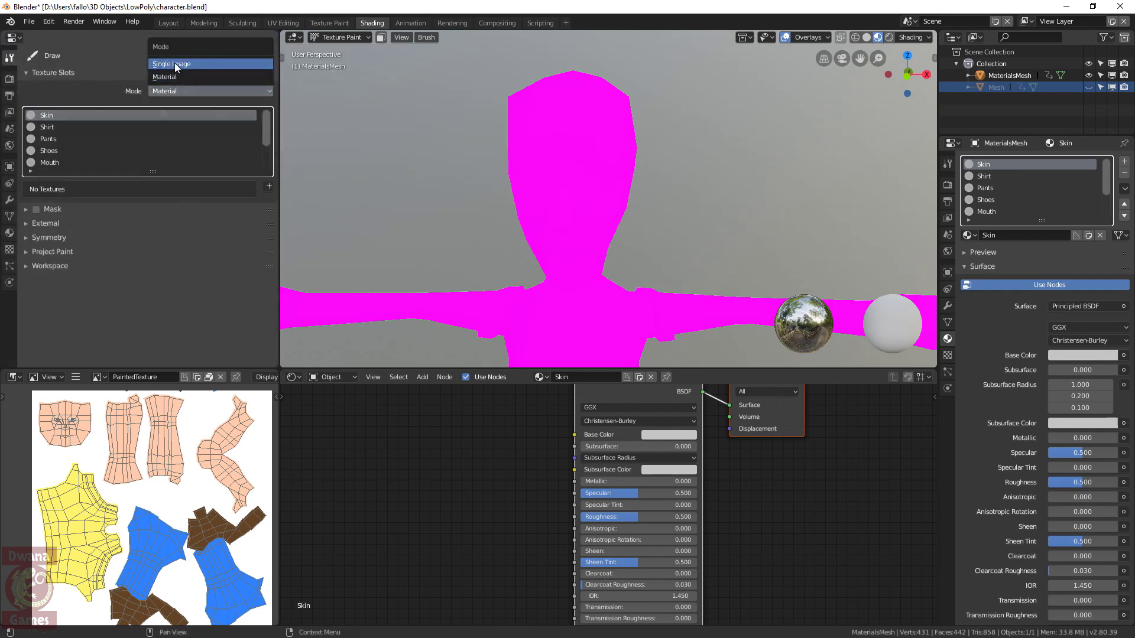
{"action": "left_click", "coordinate": [175, 62]}
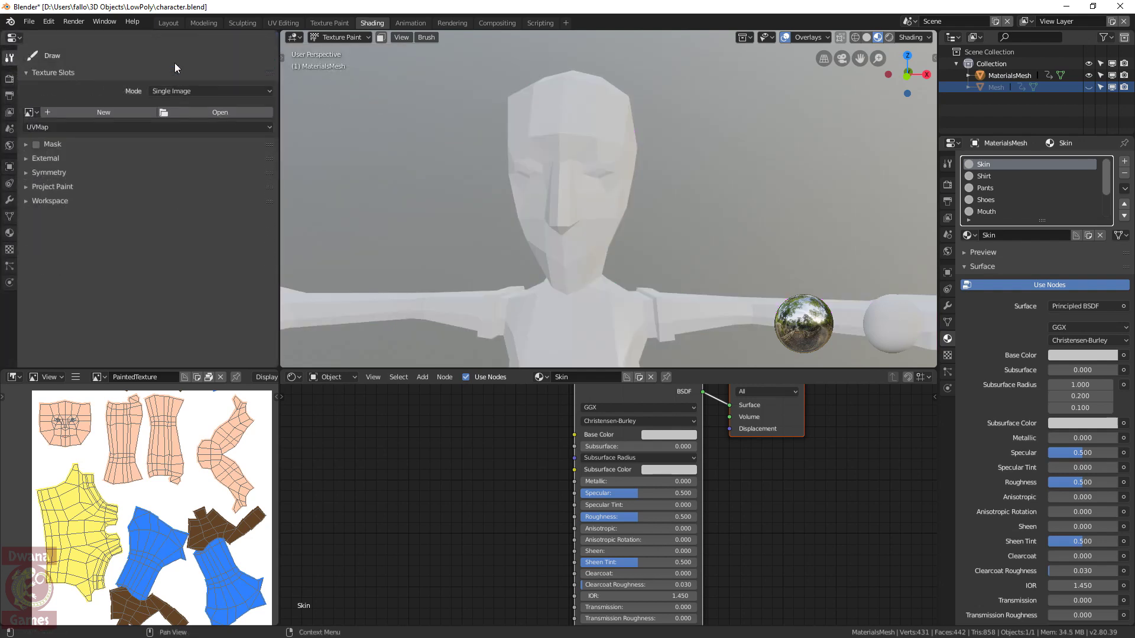
{"action": "left_click", "coordinate": [81, 115]}
{"action": "left_click", "coordinate": [143, 103]}
{"action": "type", "text": "temp"}
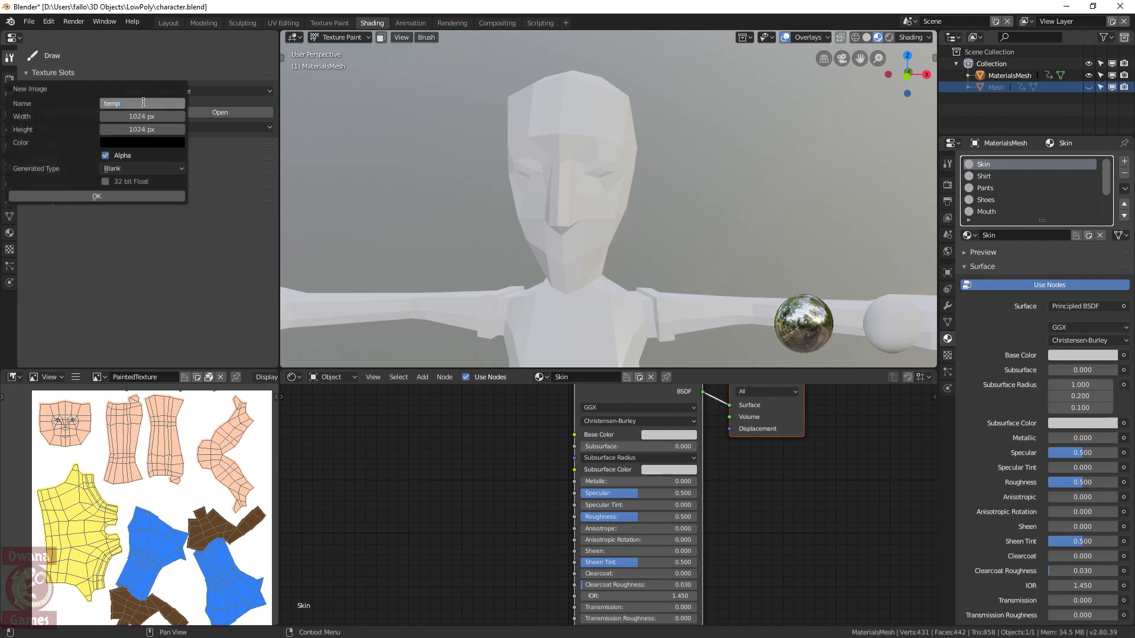
{"action": "left_click", "coordinate": [134, 141]}
{"action": "left_click", "coordinate": [135, 141]}
{"action": "left_click_drag", "start_coordinate": [200, 174], "coordinate": [200, 150]}
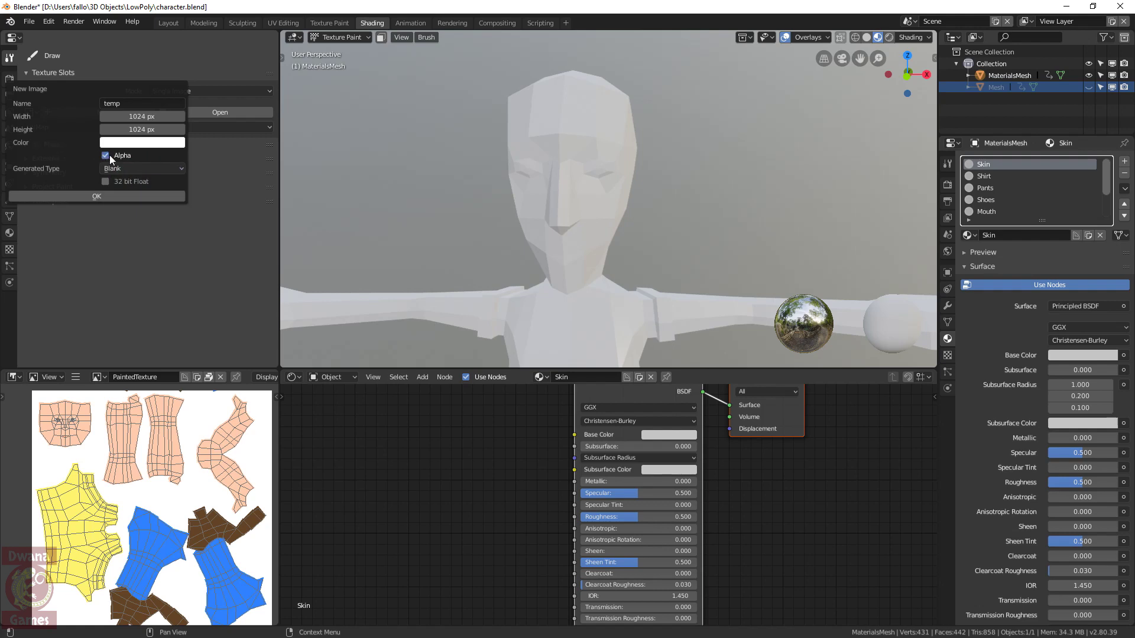
{"action": "left_click", "coordinate": [87, 196]}
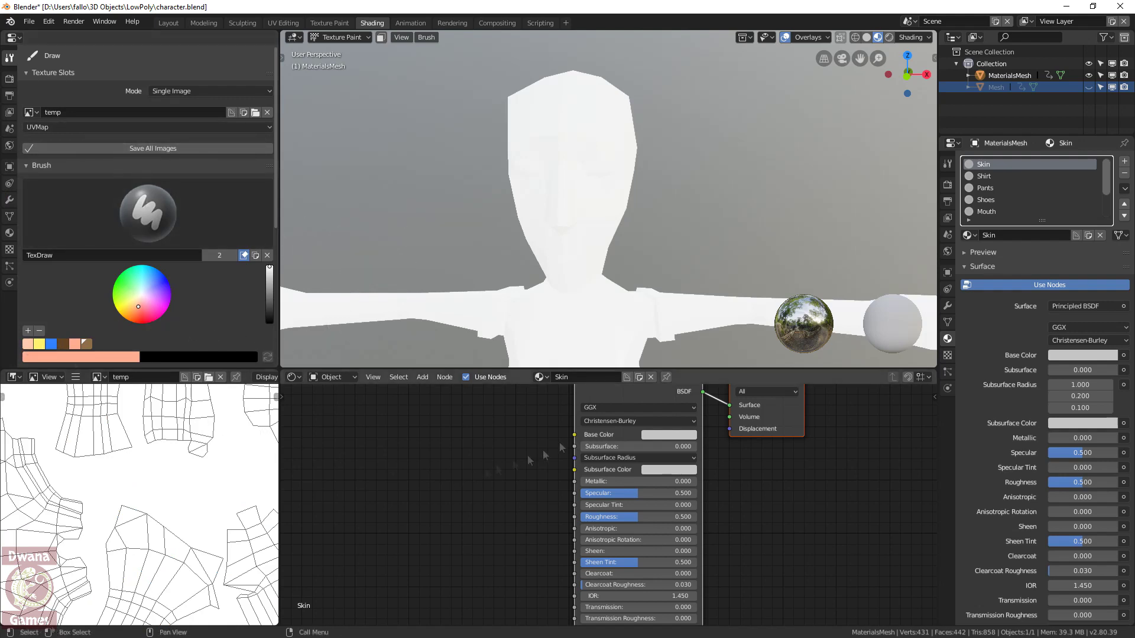
Set the Skin material's base color by sampling the light skin-tone swatch of the brush palette
{"action": "left_click", "coordinate": [661, 435]}
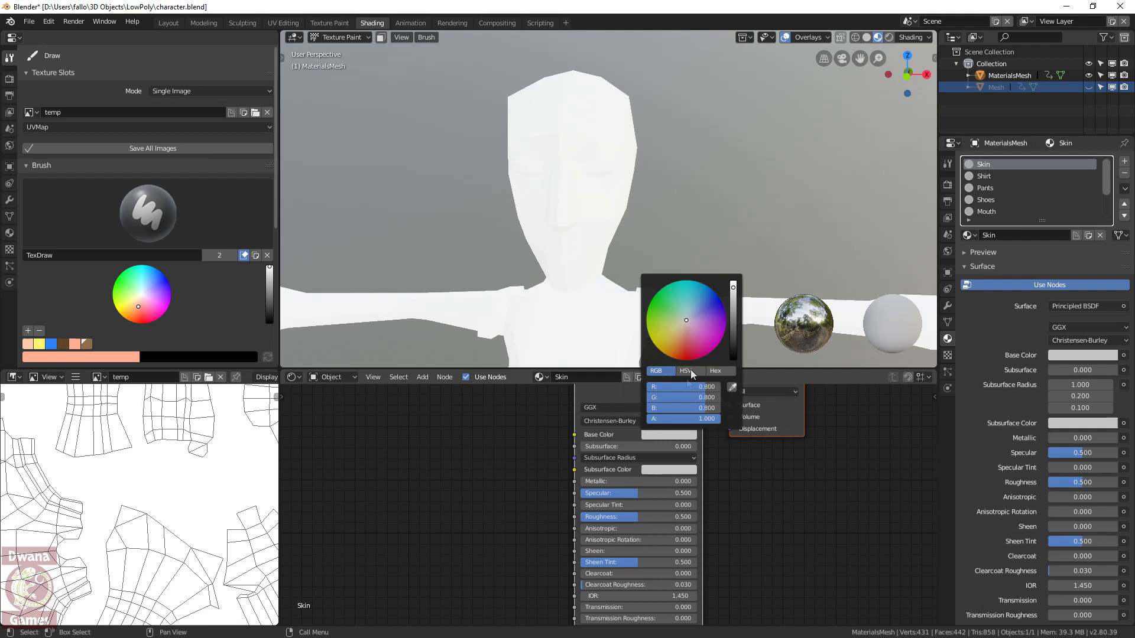
{"action": "left_click", "coordinate": [732, 388]}
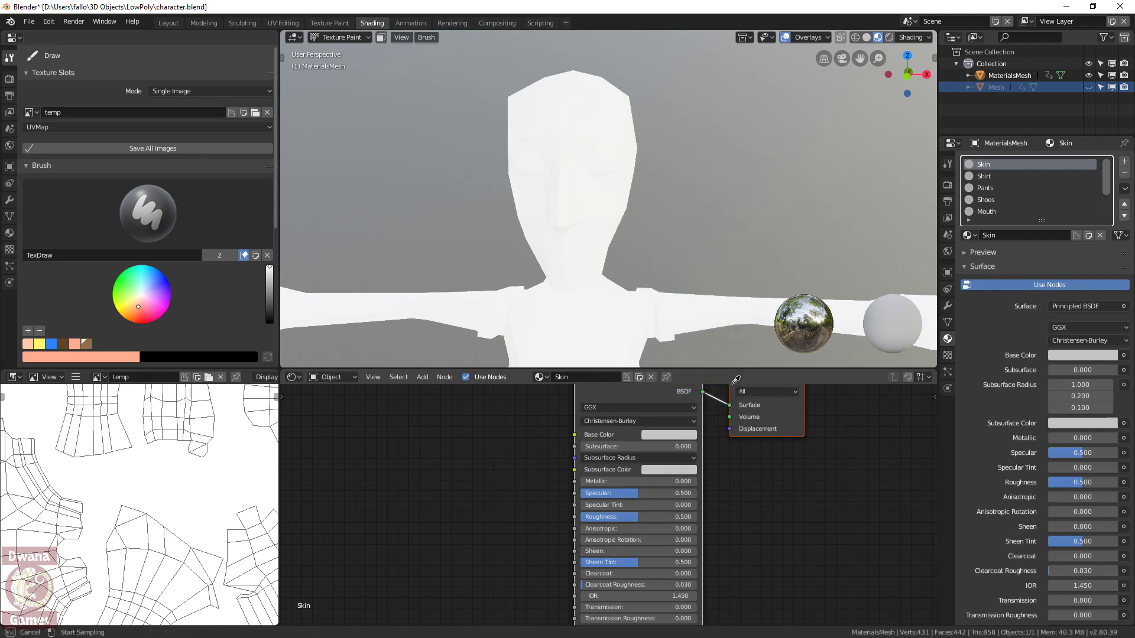
{"action": "left_click", "coordinate": [26, 346]}
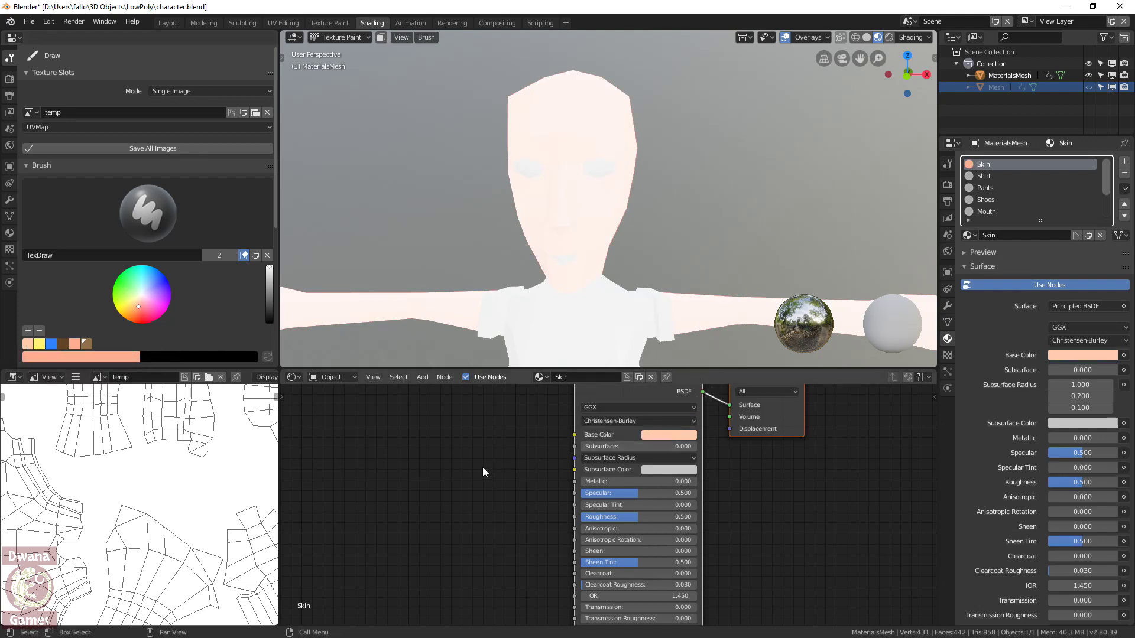
Enable nodes for the Shirt and Pants materials and sample the palette's yellow and blue swatches as their base colors
{"action": "left_click", "coordinate": [1017, 181]}
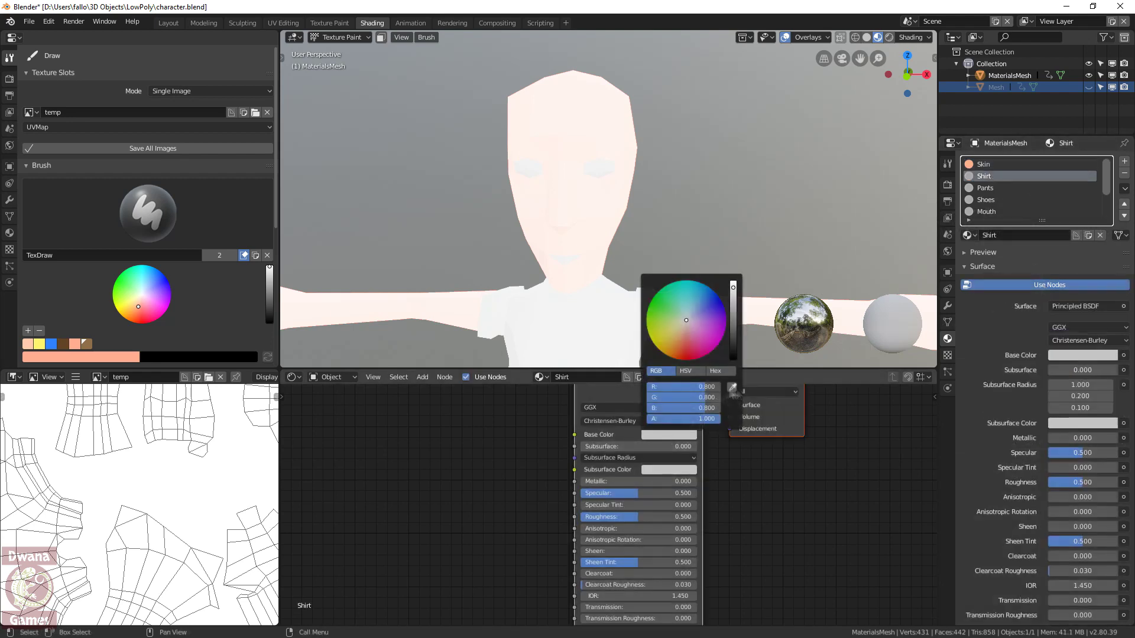
{"action": "left_click", "coordinate": [985, 188]}
{"action": "left_click", "coordinate": [1062, 306]}
{"action": "left_click", "coordinate": [1005, 284]}
{"action": "left_click", "coordinate": [657, 435]}
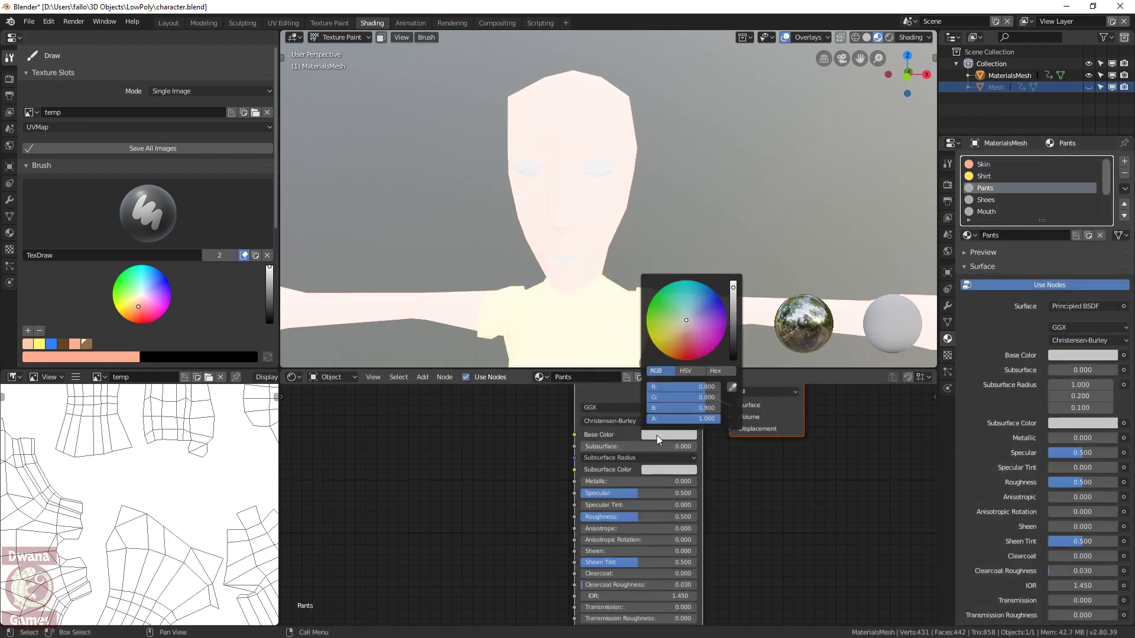
{"action": "left_click", "coordinate": [734, 394]}
{"action": "left_click", "coordinate": [51, 343]}
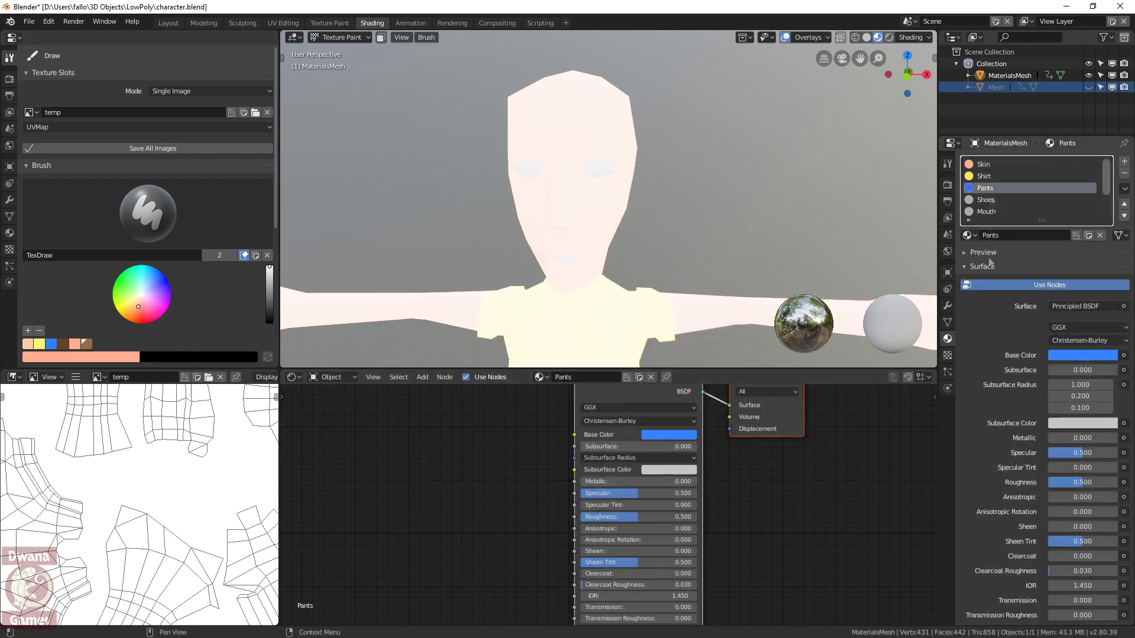
Enable nodes for the Shoes and Mouth materials and sample the palette's dark brown and darker pink swatches as their base colors
{"action": "left_click", "coordinate": [985, 200]}
{"action": "left_click", "coordinate": [662, 435]}
{"action": "left_click", "coordinate": [732, 388]}
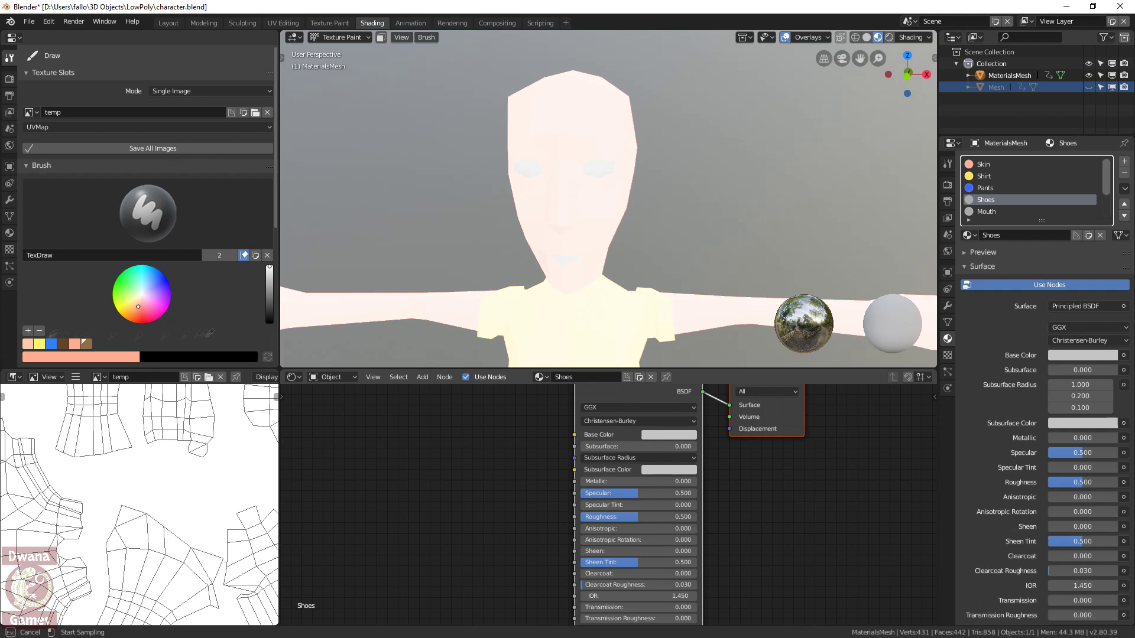
{"action": "left_click", "coordinate": [63, 343]}
{"action": "left_click", "coordinate": [990, 213]}
{"action": "left_click", "coordinate": [665, 435]}
{"action": "left_click", "coordinate": [732, 388]}
{"action": "left_click", "coordinate": [75, 344]}
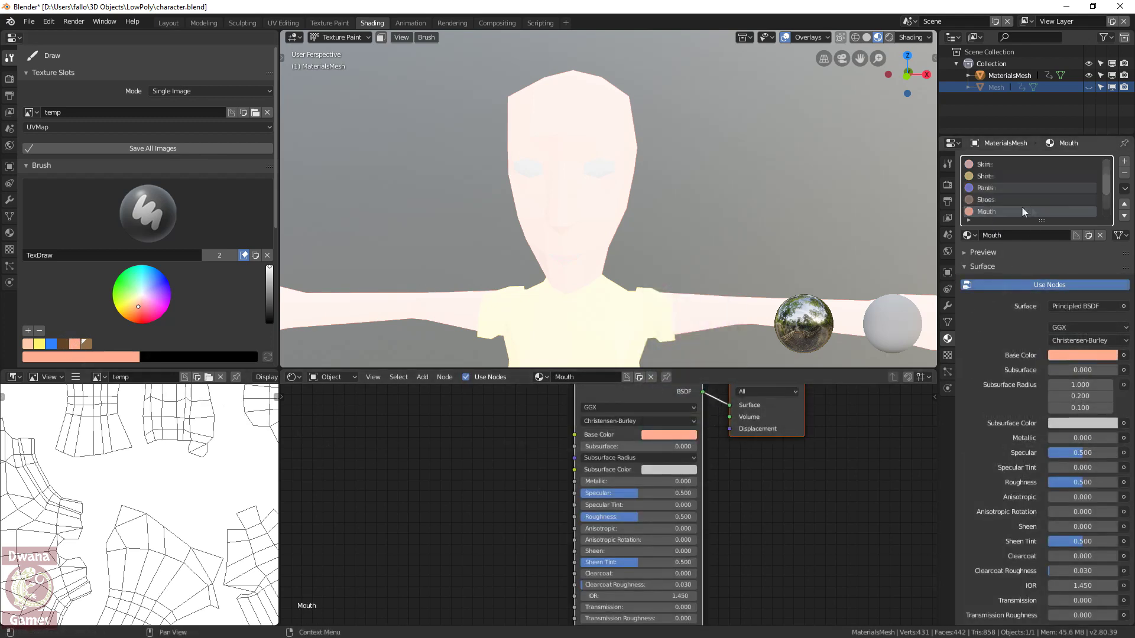
Enable nodes for the Eyes material and raise its base color to full brightness for white eyes
{"action": "scroll", "coordinate": [1021, 205], "scroll_direction": "down", "scroll_amount": 3}
{"action": "left_click", "coordinate": [1005, 188]}
{"action": "left_click", "coordinate": [1020, 285]}
{"action": "left_click", "coordinate": [668, 435]}
{"action": "left_click_drag", "start_coordinate": [733, 289], "coordinate": [737, 281]}
Enable nodes for the Iris material and sample the palette's last, light brown swatch as its base color
{"action": "left_click", "coordinate": [993, 200]}
{"action": "left_click", "coordinate": [1014, 285]}
{"action": "left_click", "coordinate": [668, 435]}
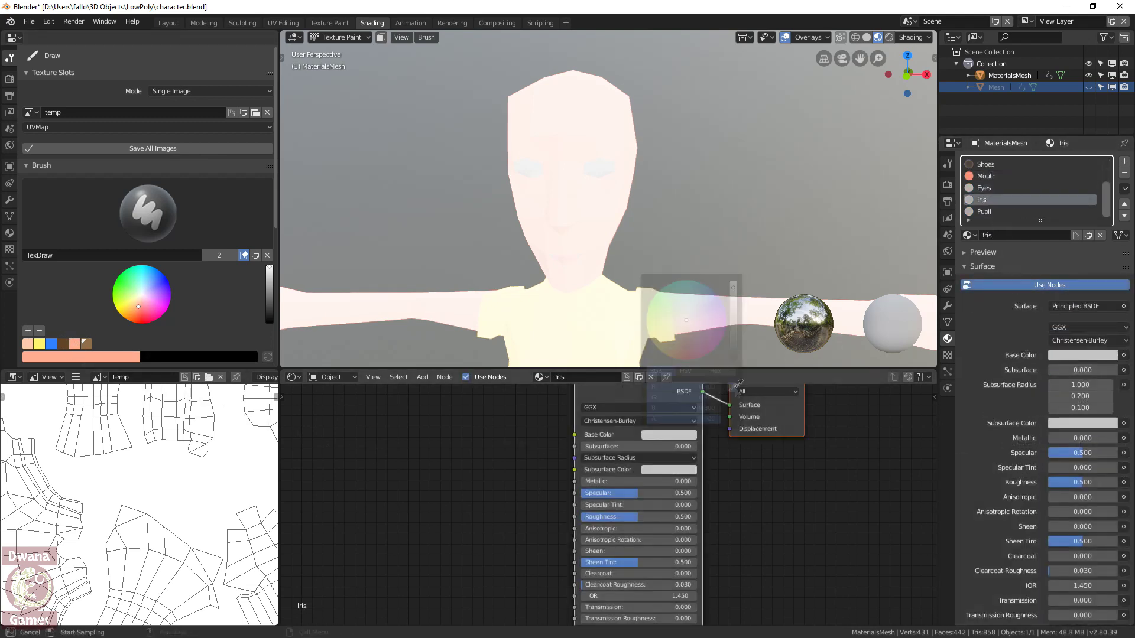
{"action": "left_click", "coordinate": [732, 387]}
{"action": "left_click", "coordinate": [86, 343]}
Enable nodes for the Pupil material and set its base color to black
{"action": "left_click", "coordinate": [1005, 212]}
{"action": "left_click", "coordinate": [1016, 285]}
{"action": "left_click", "coordinate": [668, 435]}
{"action": "left_click", "coordinate": [733, 354]}
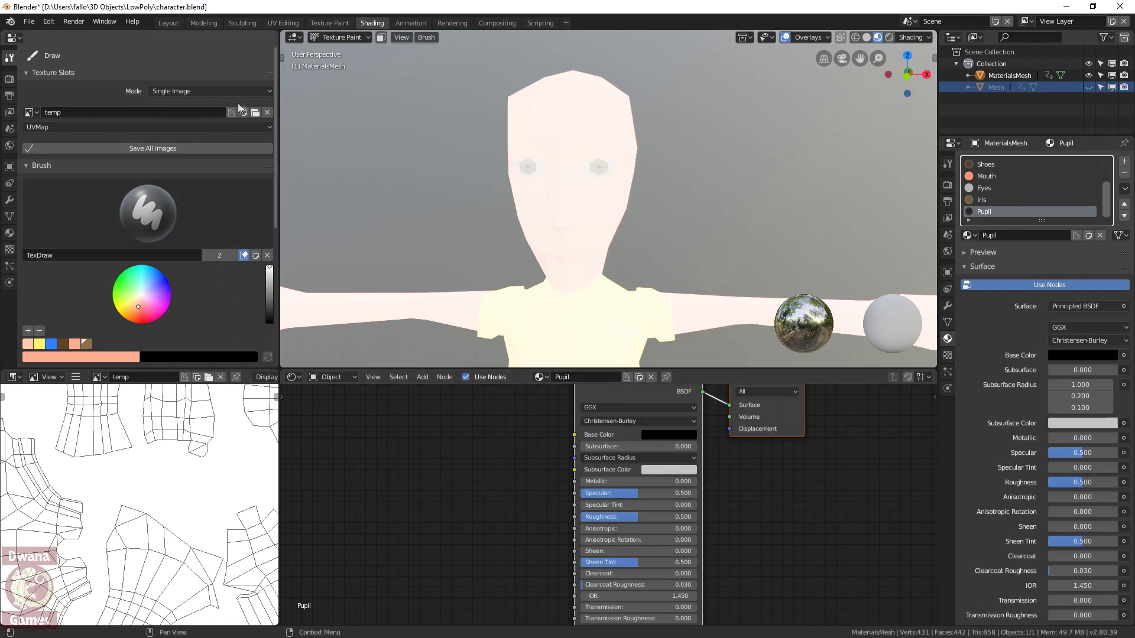
Unlink the temp image from the texture slot and examine the material colors on the character's face and body
{"action": "left_click", "coordinate": [268, 112]}
{"action": "scroll", "coordinate": [542, 258], "scroll_direction": "down", "scroll_amount": 4}
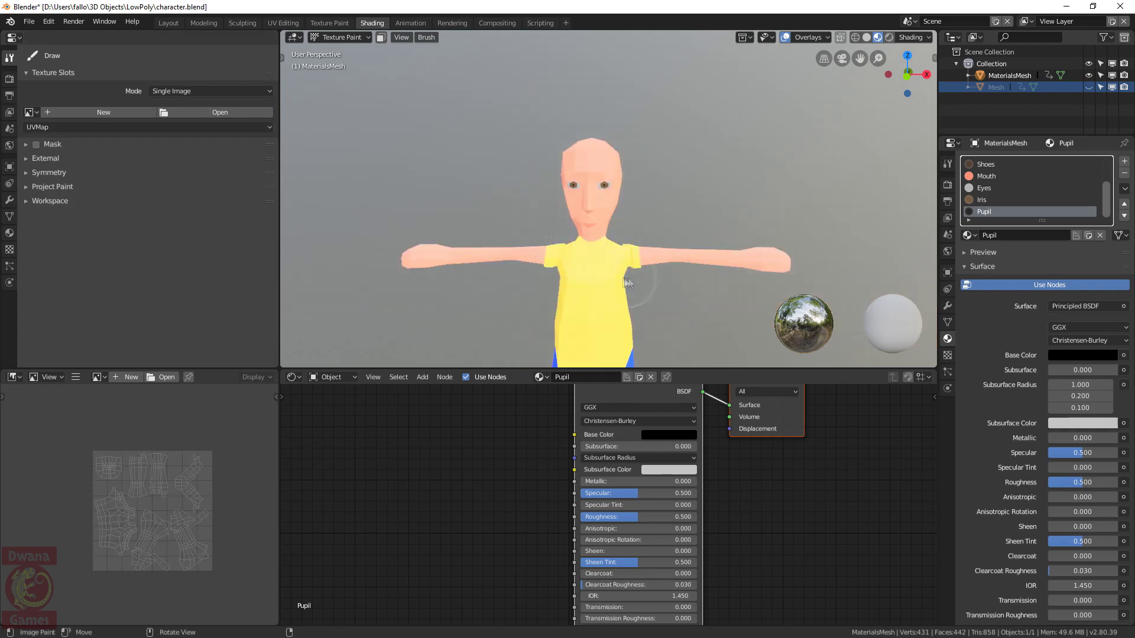
{"action": "mouse_move", "coordinate": [631, 279]}
{"action": "middle_mouse_down"}
{"action": "mouse_move", "coordinate": [656, 279]}
{"action": "mouse_move", "coordinate": [636, 276]}
{"action": "mouse_move", "coordinate": [655, 244]}
{"action": "mouse_move", "coordinate": [639, 271]}
{"action": "middle_mouse_up"}
{"action": "scroll", "coordinate": [645, 256], "scroll_direction": "up", "scroll_amount": 6}
{"action": "scroll", "coordinate": [638, 270], "scroll_direction": "down", "scroll_amount": 4}
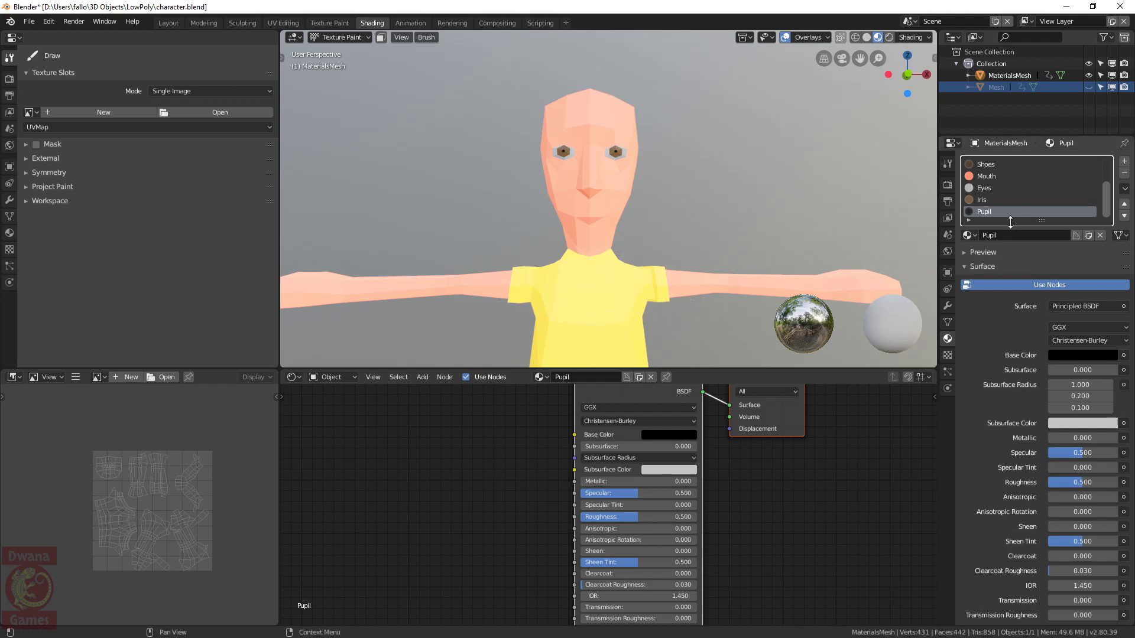
{"action": "scroll", "coordinate": [1009, 177], "scroll_direction": "up", "scroll_amount": 3}
{"action": "scroll", "coordinate": [1007, 189], "scroll_direction": "down", "scroll_amount": 3}
{"action": "scroll", "coordinate": [648, 158], "scroll_direction": "up", "scroll_amount": 8}
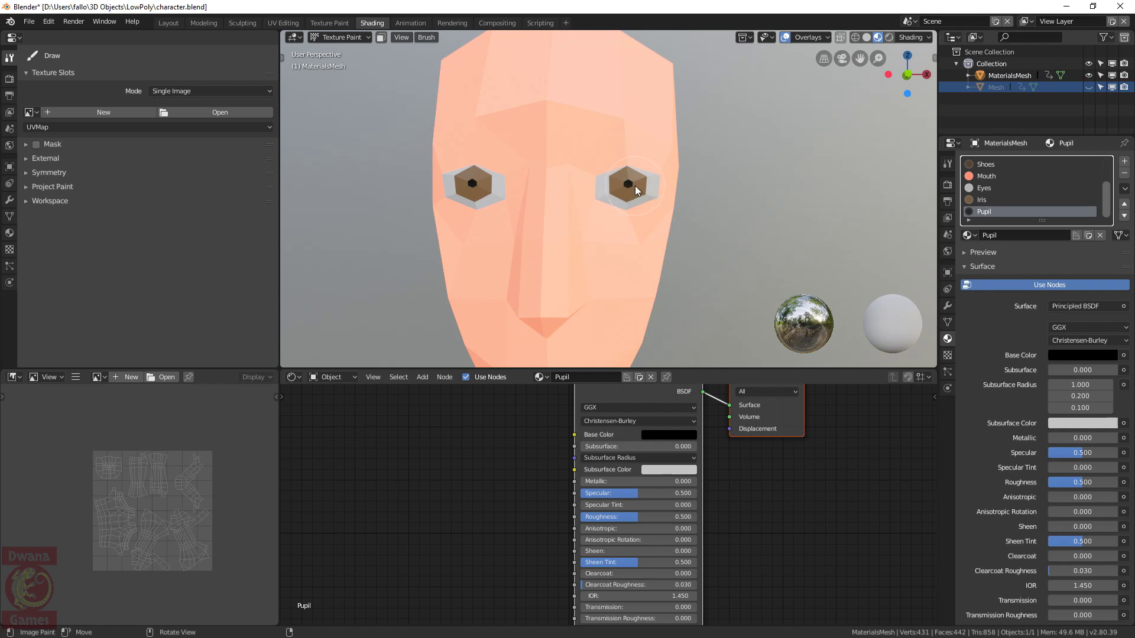
{"action": "scroll", "coordinate": [619, 182], "scroll_direction": "down", "scroll_amount": 6}
{"action": "middle_click_drag", "start_coordinate": [580, 263], "coordinate": [587, 190], "text": "shift"}
{"action": "scroll", "coordinate": [588, 190], "scroll_direction": "down", "scroll_amount": 2}
{"action": "mouse_move", "coordinate": [585, 241]}
{"action": "middle_mouse_down", "text": "shift"}
{"action": "mouse_move", "coordinate": [583, 195]}
{"action": "mouse_move", "coordinate": [588, 270]}
{"action": "mouse_move", "coordinate": [591, 229]}
{"action": "middle_mouse_up", "text": "shift"}
Add an Image Texture node to the Skin material and place it beside the Principled BSDF node
{"action": "middle_click_drag", "start_coordinate": [432, 544], "coordinate": [458, 532]}
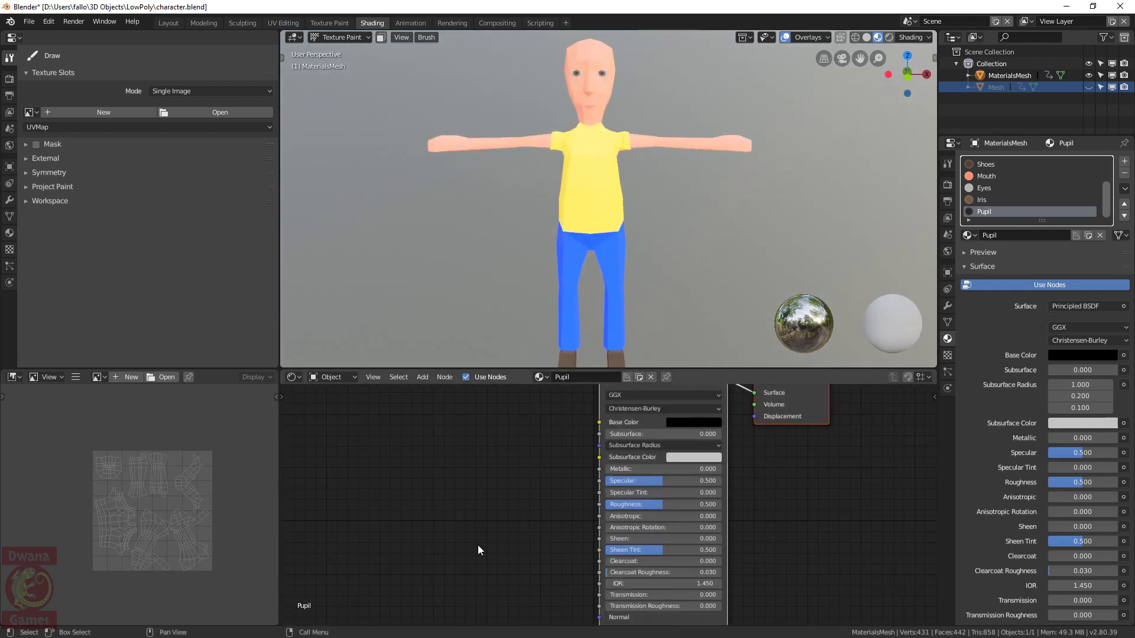
{"action": "scroll", "coordinate": [1031, 178], "scroll_direction": "up", "scroll_amount": 3}
{"action": "left_click", "coordinate": [1031, 165]}
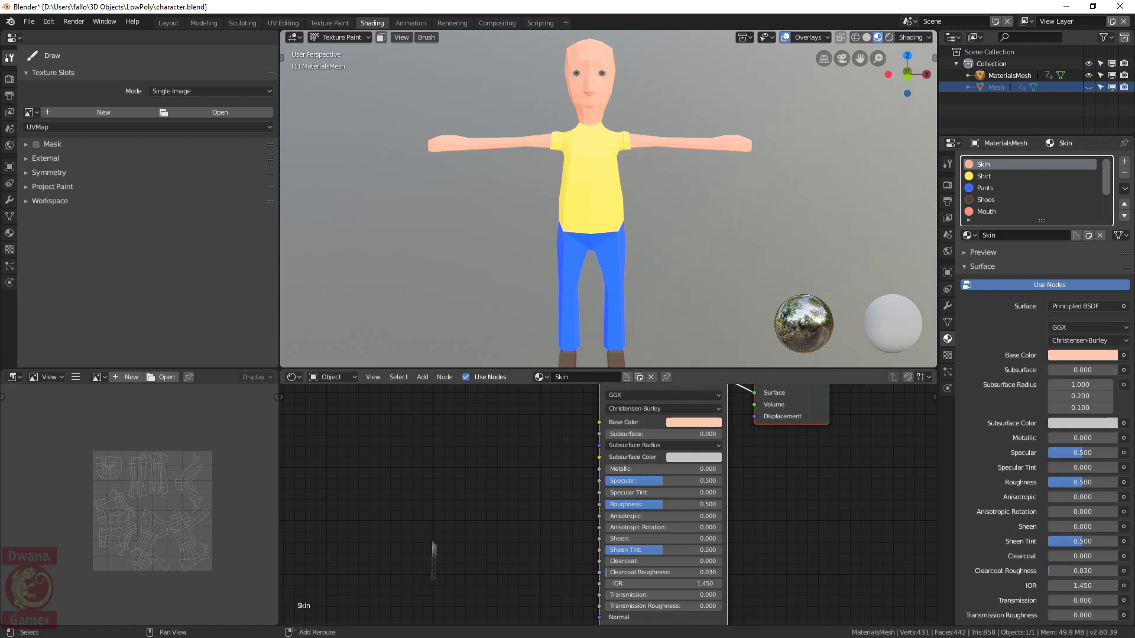
{"action": "key", "text": "shift+a"}
{"action": "mouse_move", "coordinate": [433, 543]}
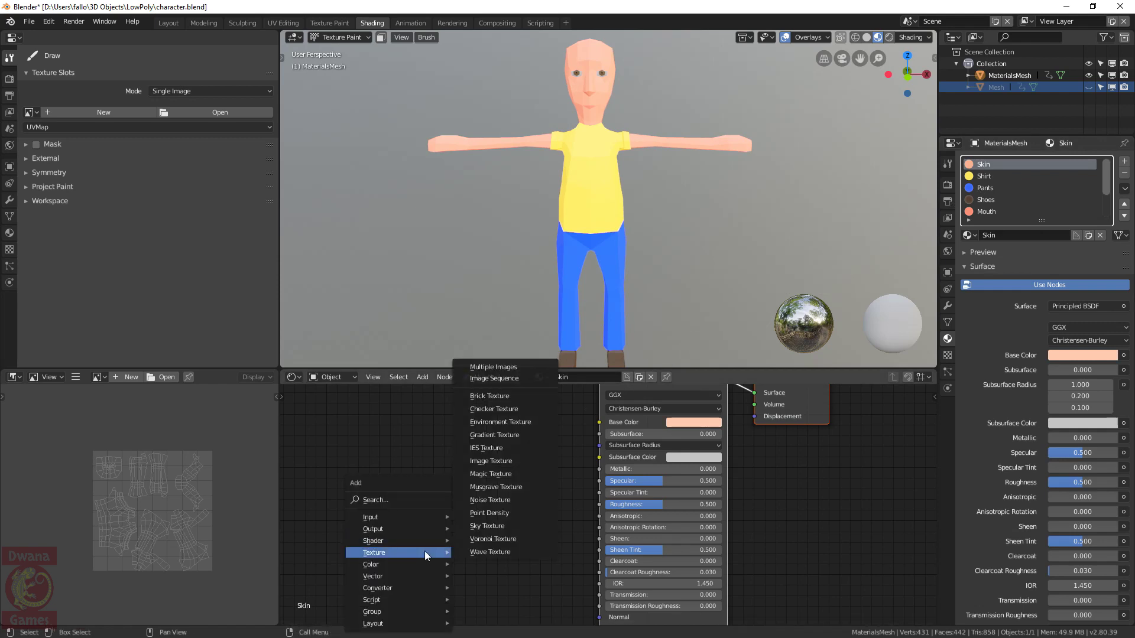
{"action": "left_click", "coordinate": [499, 466]}
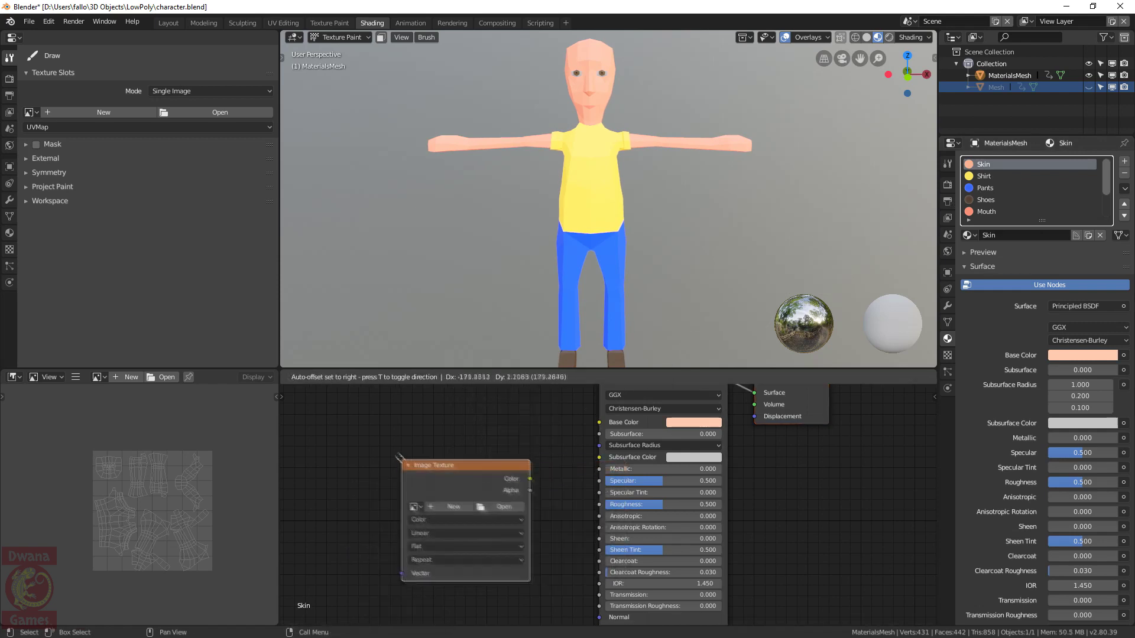
{"action": "left_click", "coordinate": [429, 498]}
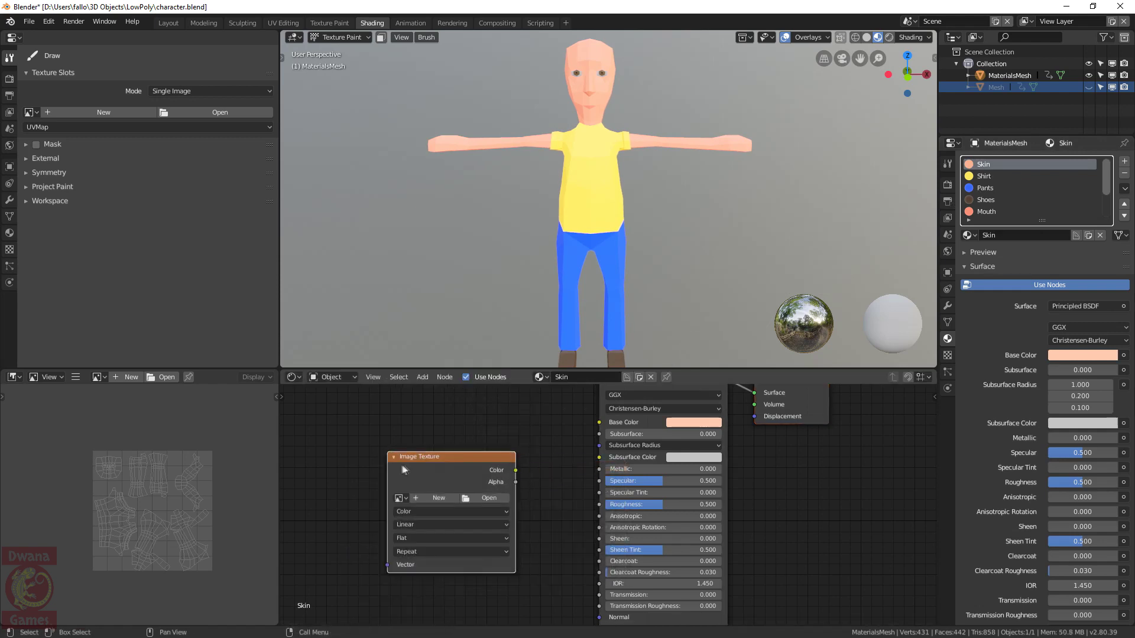
Create a new 512 x 512 px image named BakedTexture in the Image Texture node
{"action": "left_click", "coordinate": [430, 499]}
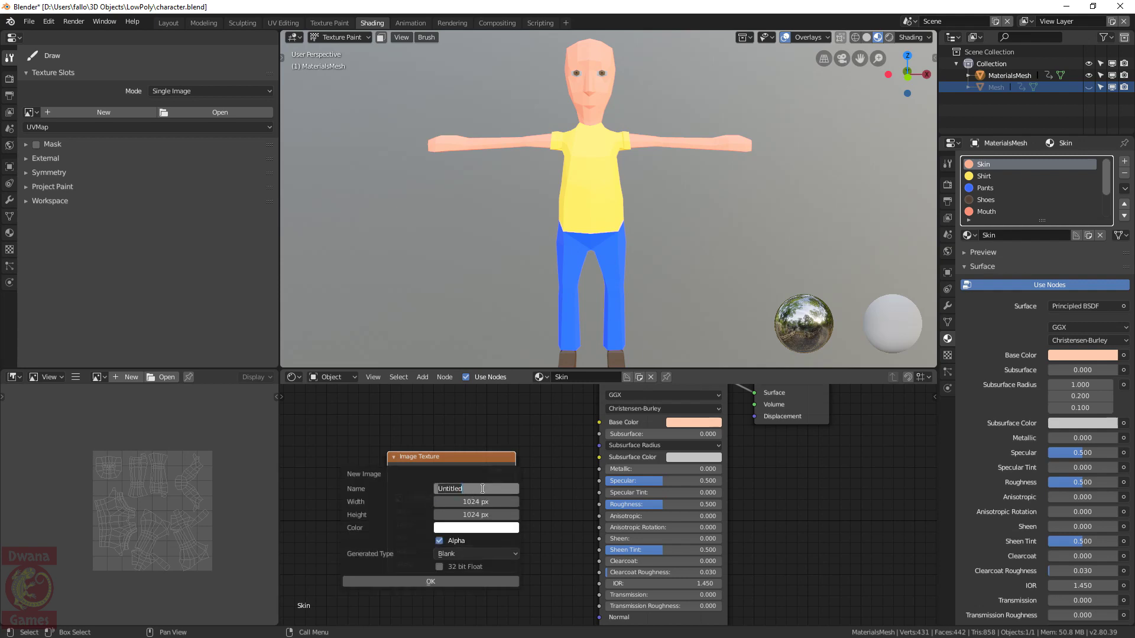
{"action": "type", "text": "bakedTexture"}
{"action": "key", "text": "Tab"}
{"action": "type", "text": "512"}
{"action": "key", "text": "Tab"}
{"action": "type", "text": "512"}
{"action": "key", "text": "Return"}
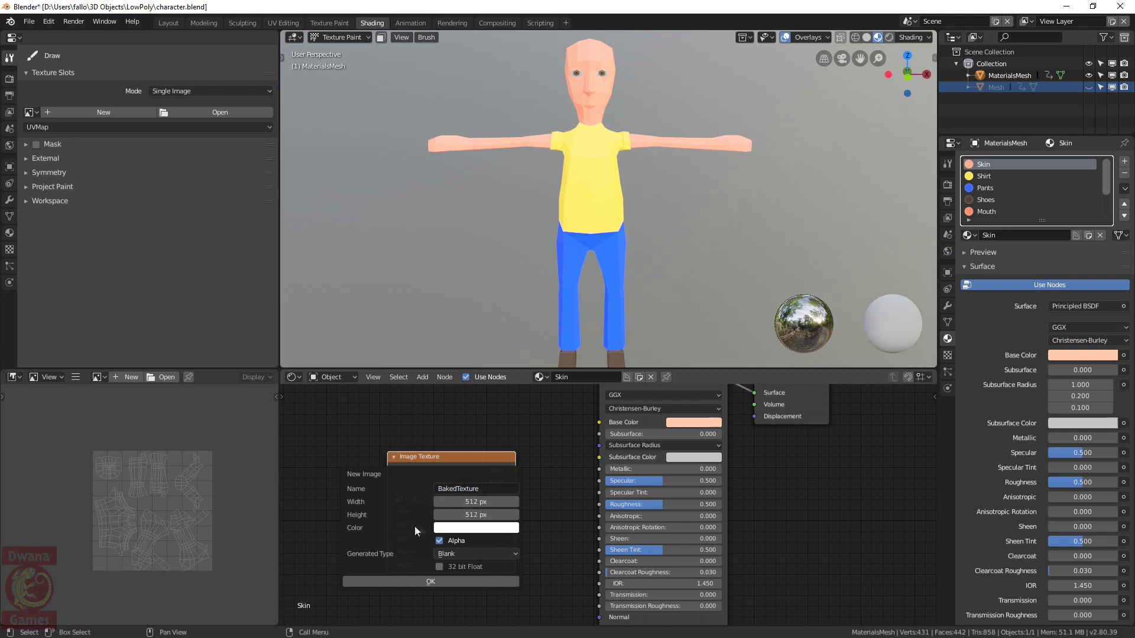
{"action": "left_click", "coordinate": [435, 581]}
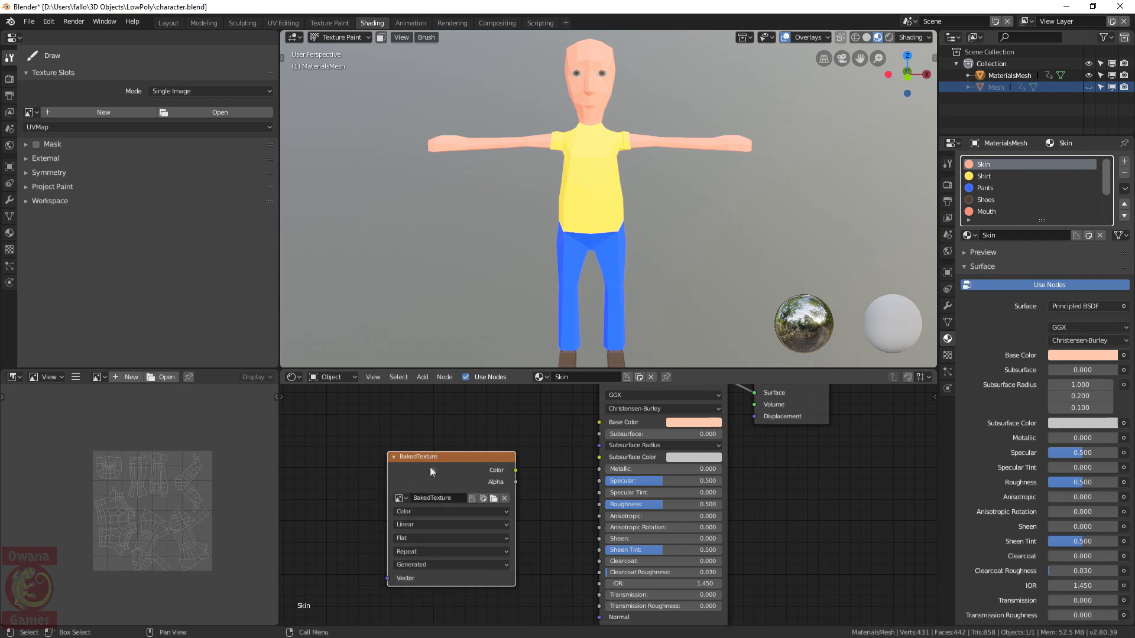
Make a node group from the BakedTexture node, move Group Output clear of the texture node, and exit the group
{"action": "left_click_drag", "start_coordinate": [430, 467], "coordinate": [396, 452]}
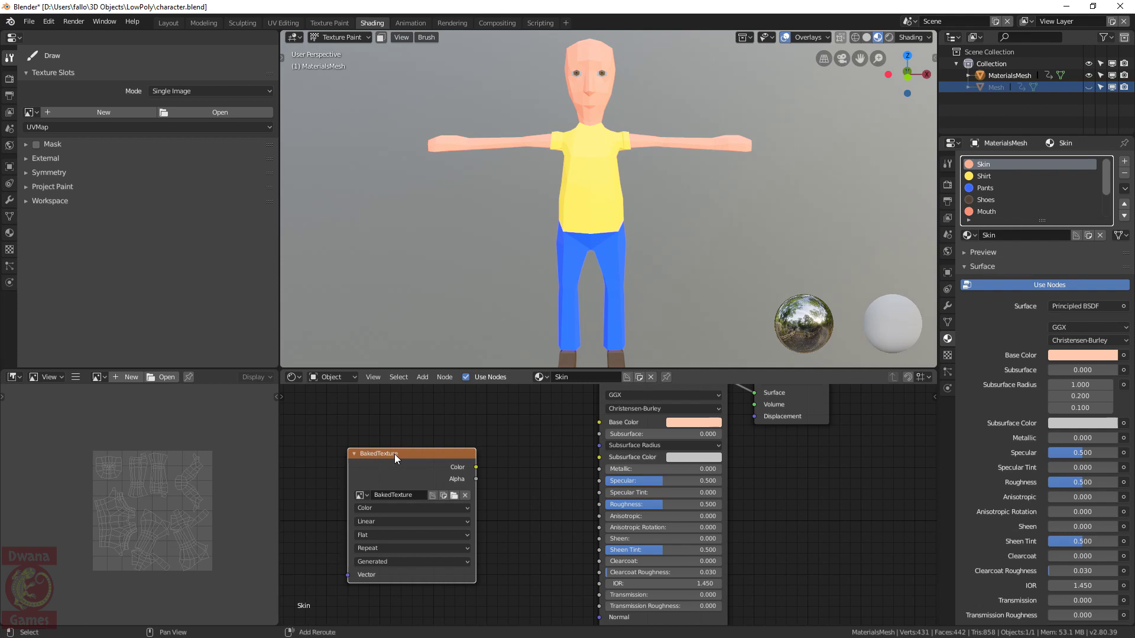
{"action": "key", "text": "shift+a"}
{"action": "mouse_move", "coordinate": [390, 518]}
{"action": "left_click", "coordinate": [450, 513]}
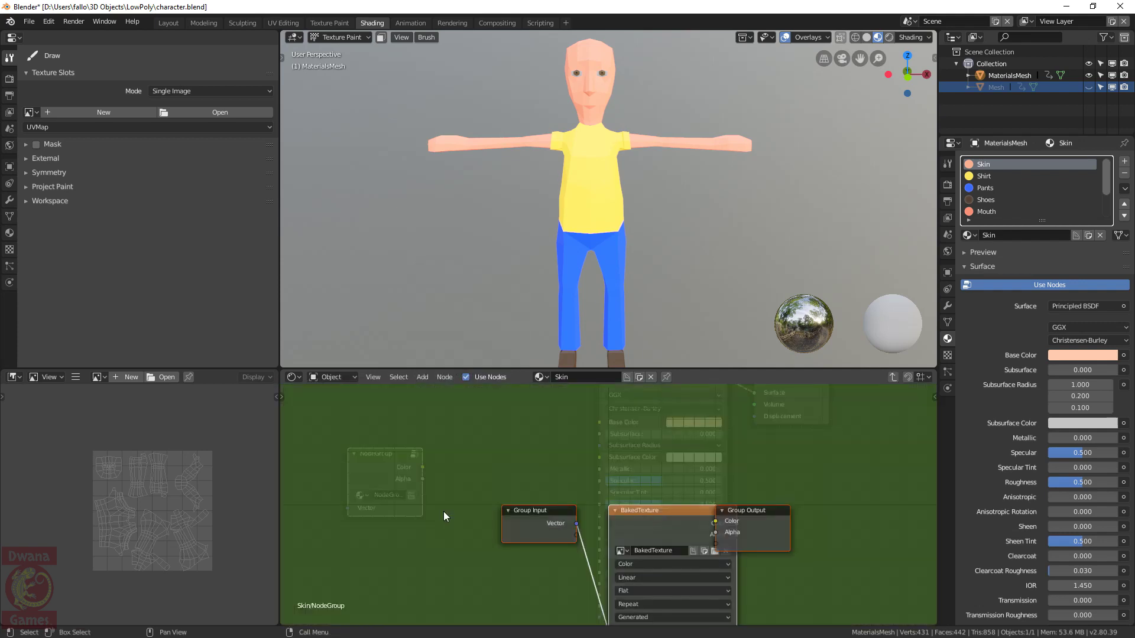
{"action": "left_click_drag", "start_coordinate": [746, 514], "coordinate": [805, 513]}
{"action": "key", "text": "Tab"}
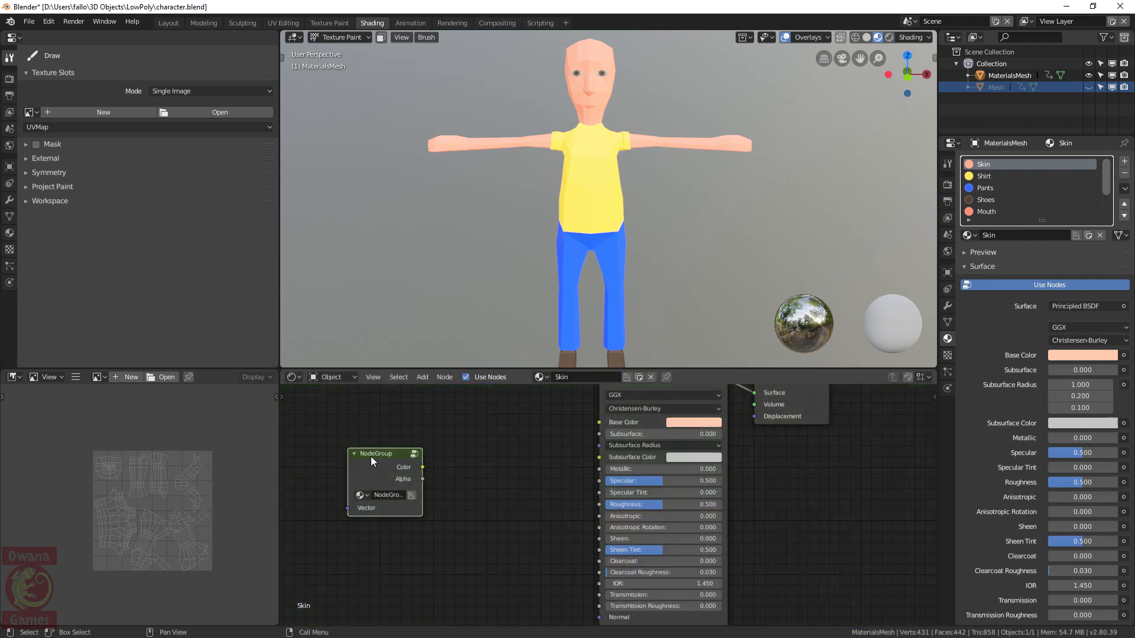
Reposition the node group in the Skin material, copy it and paste it into the Shirt material
{"action": "left_click_drag", "start_coordinate": [372, 454], "coordinate": [360, 475]}
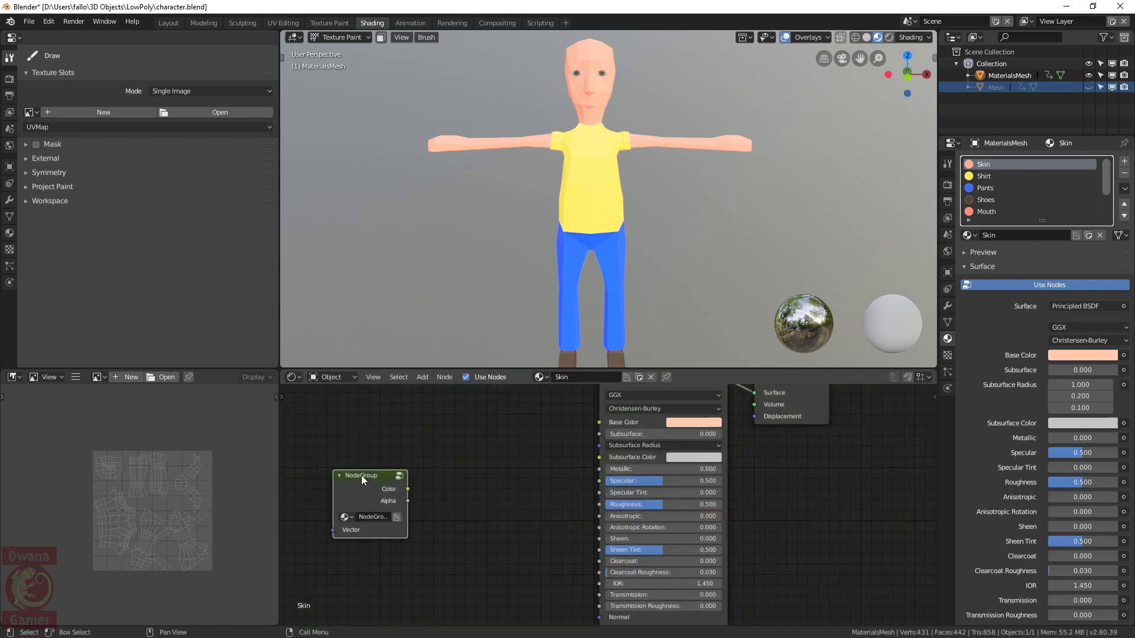
{"action": "key", "text": "ctrl"}
{"action": "scroll", "coordinate": [1013, 203], "scroll_direction": "down", "scroll_amount": 1, "text": "ctrl"}
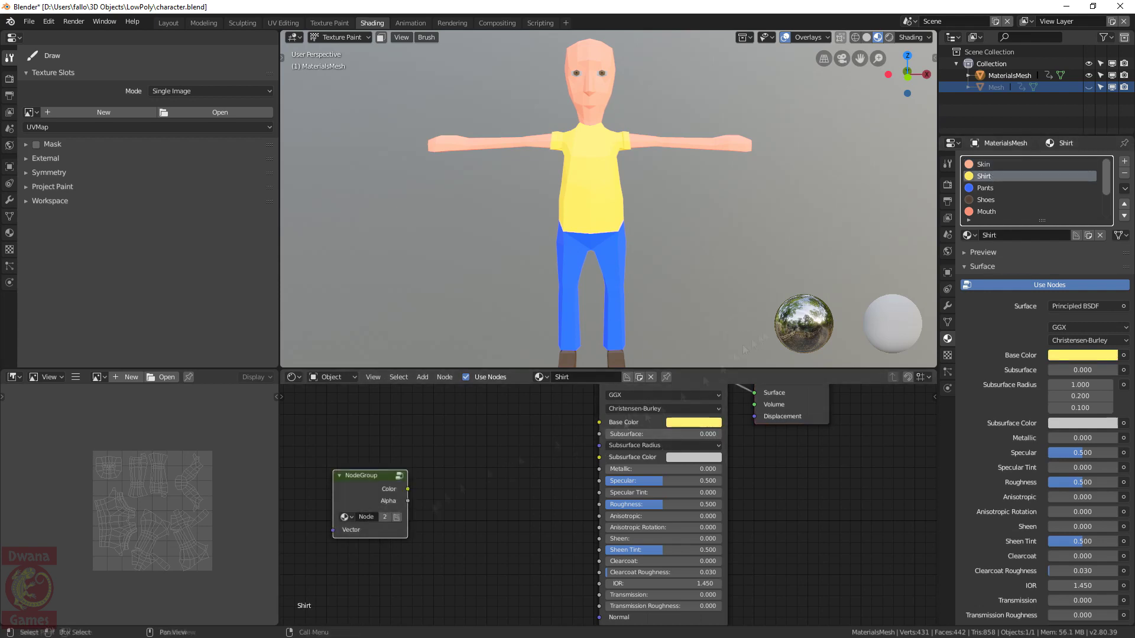
Paste the copied node group into each of the remaining materials, from Pants through Pupil
{"action": "scroll", "coordinate": [1013, 204], "scroll_direction": "down", "scroll_amount": 1, "text": "ctrl"}
{"action": "scroll", "coordinate": [1013, 204], "scroll_direction": "down", "scroll_amount": 5, "text": "ctrl"}
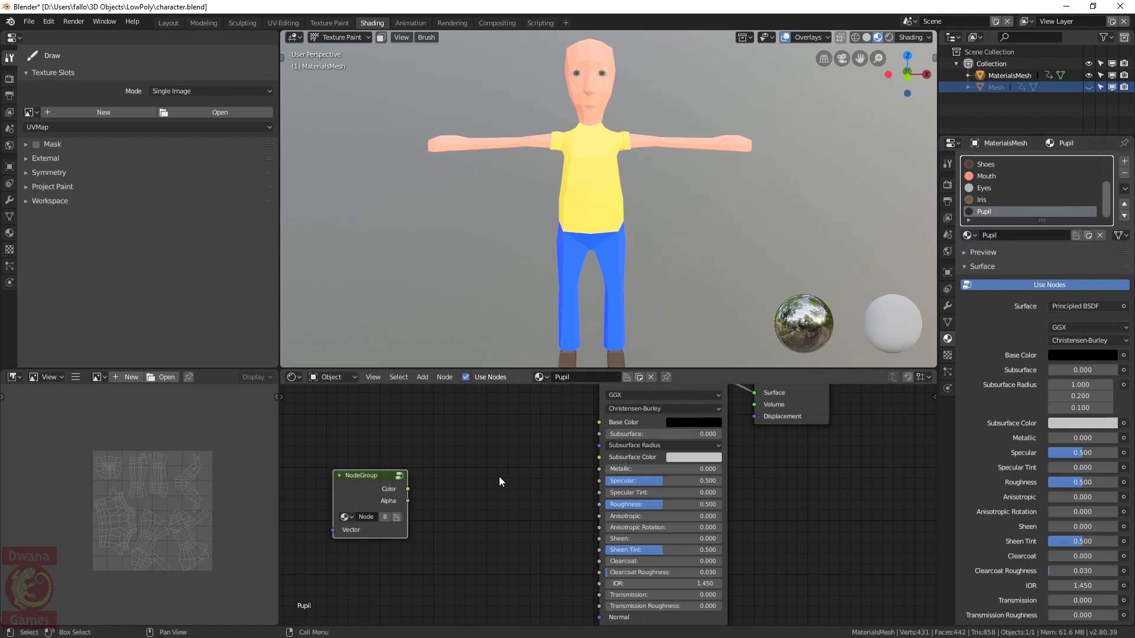
Switch the image inside the Pupil material's node group to PaintedTexture and exit the group
{"action": "left_click", "coordinate": [400, 476]}
{"action": "left_click", "coordinate": [620, 551]}
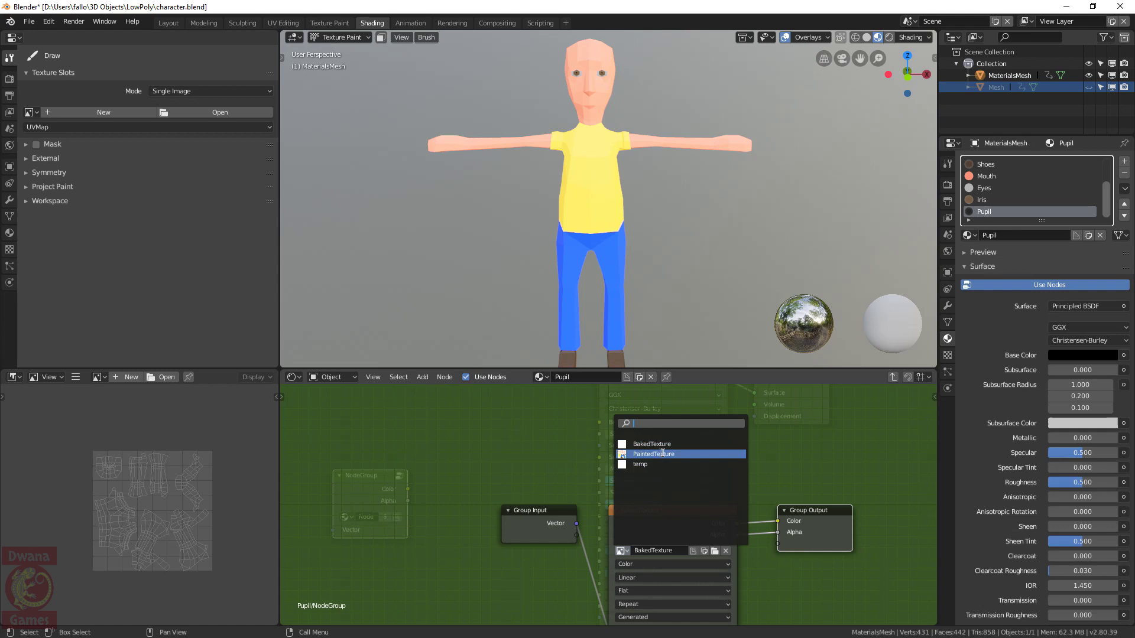
{"action": "left_click", "coordinate": [639, 464]}
{"action": "key", "text": "Tab"}
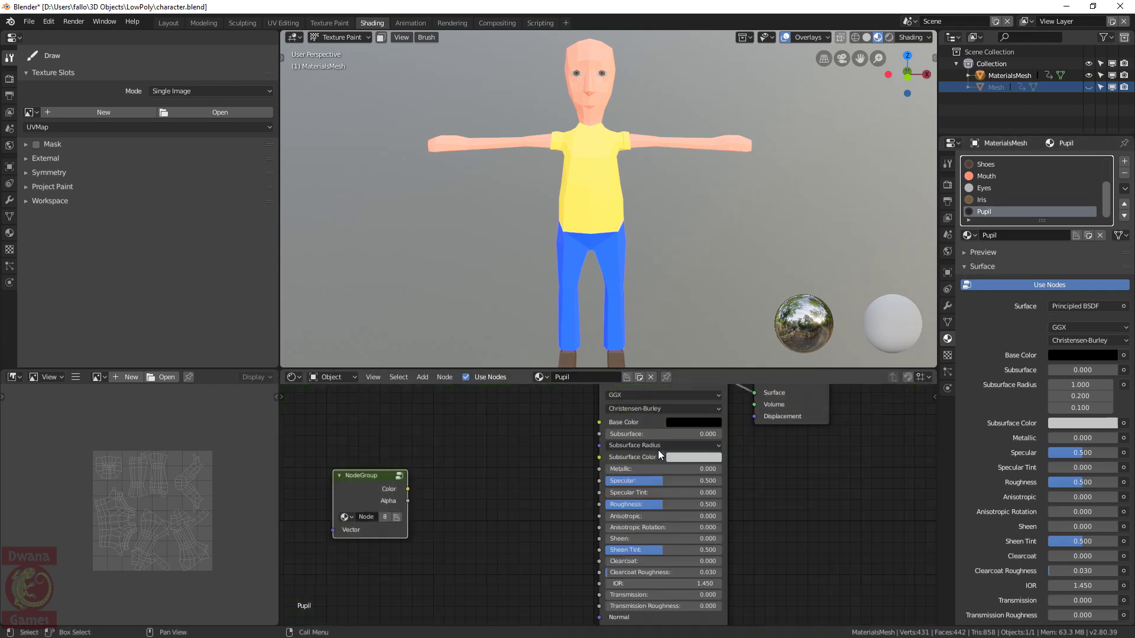
Set the image inside the Iris material's node group back to BakedTexture and exit the group
{"action": "left_click", "coordinate": [985, 201]}
{"action": "left_click", "coordinate": [400, 476]}
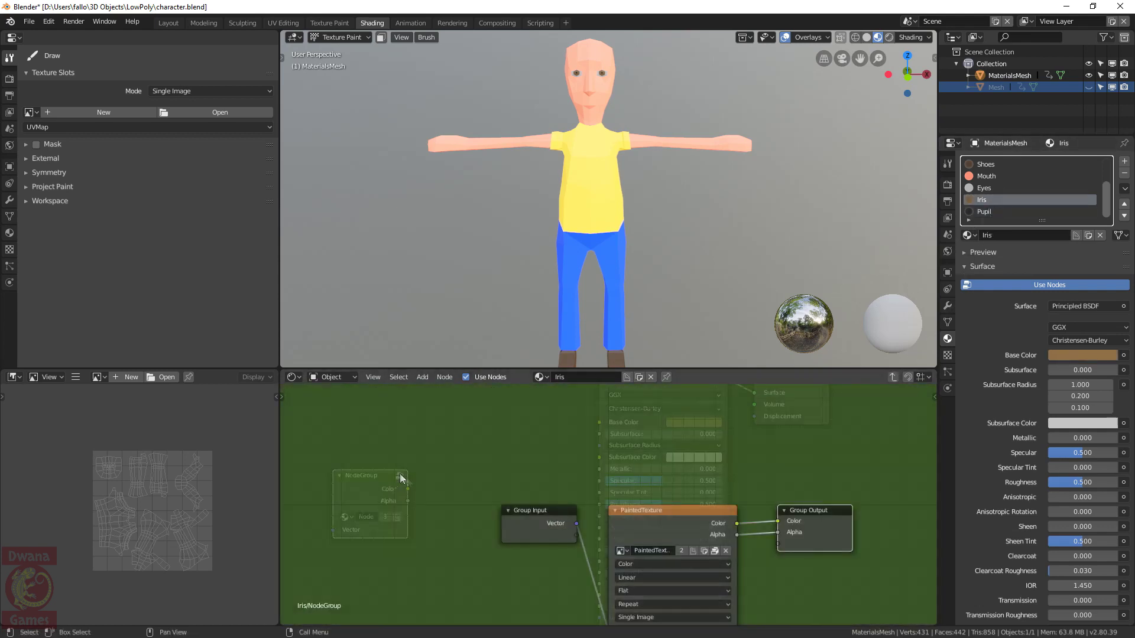
{"action": "left_click", "coordinate": [620, 551]}
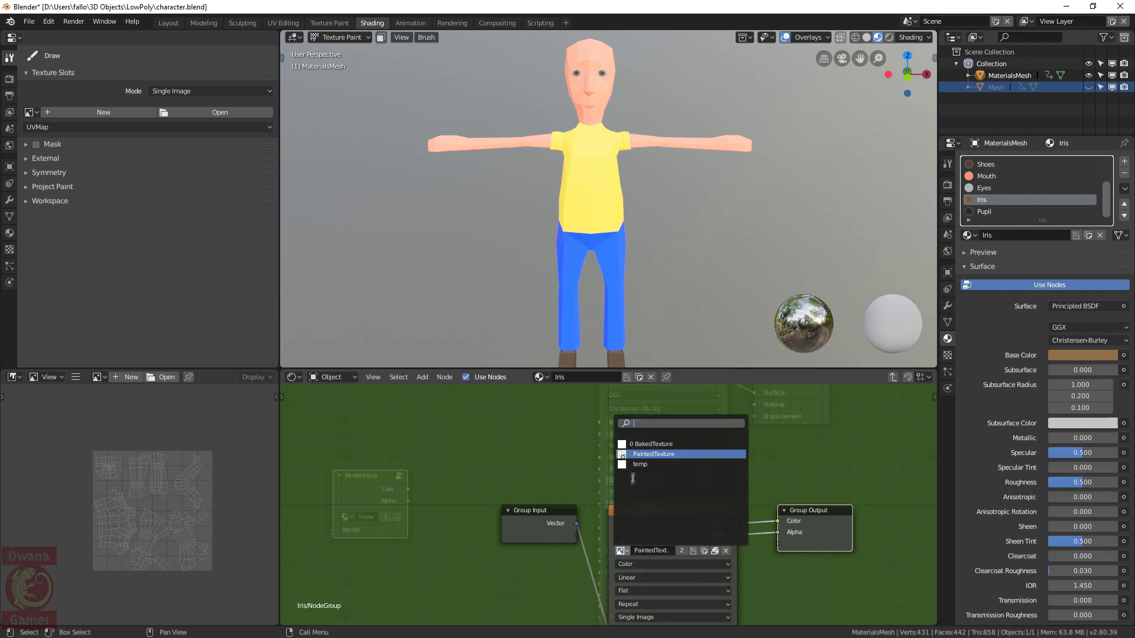
{"action": "left_click", "coordinate": [648, 444]}
{"action": "key", "text": "Tab"}
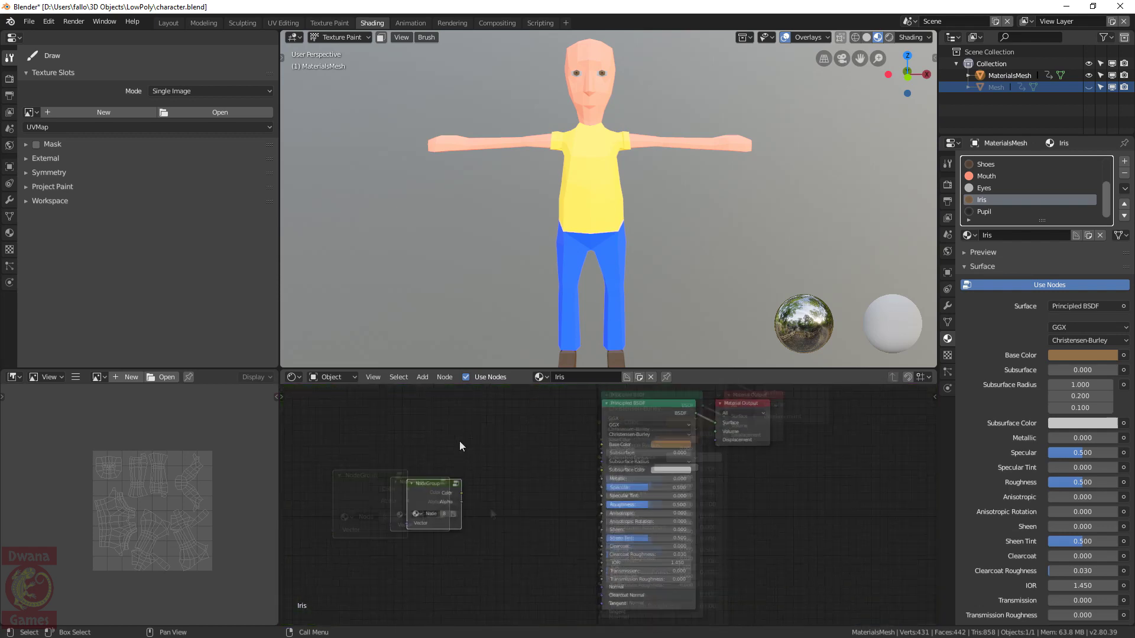
Display the BakedTexture image in the Image Editor beneath the UV layout
{"action": "left_click", "coordinate": [96, 378]}
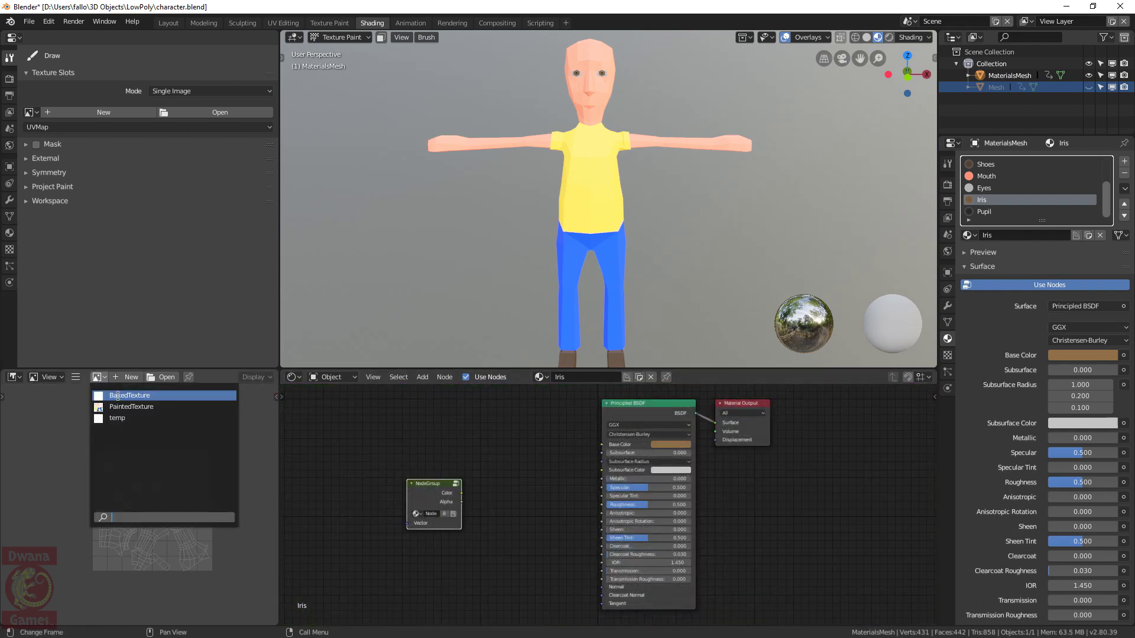
{"action": "left_click", "coordinate": [118, 396]}
{"action": "scroll", "coordinate": [118, 466], "scroll_direction": "down", "scroll_amount": 2}
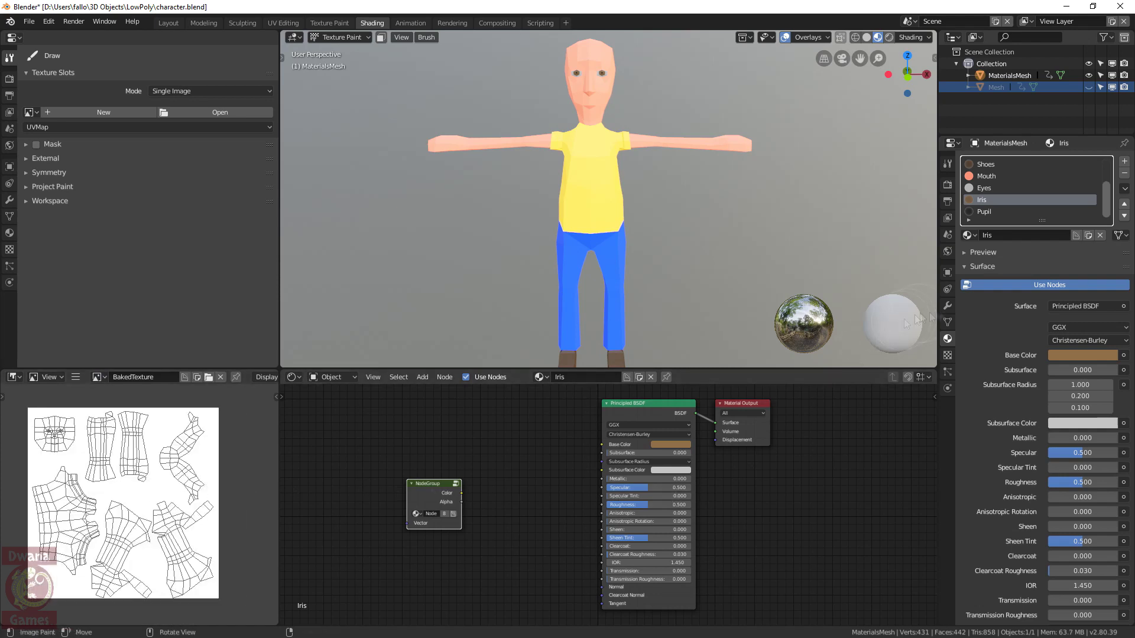
Switch the render engine to Cycles and set the bake type to Diffuse with only the Color contribution
{"action": "left_click", "coordinate": [947, 184]}
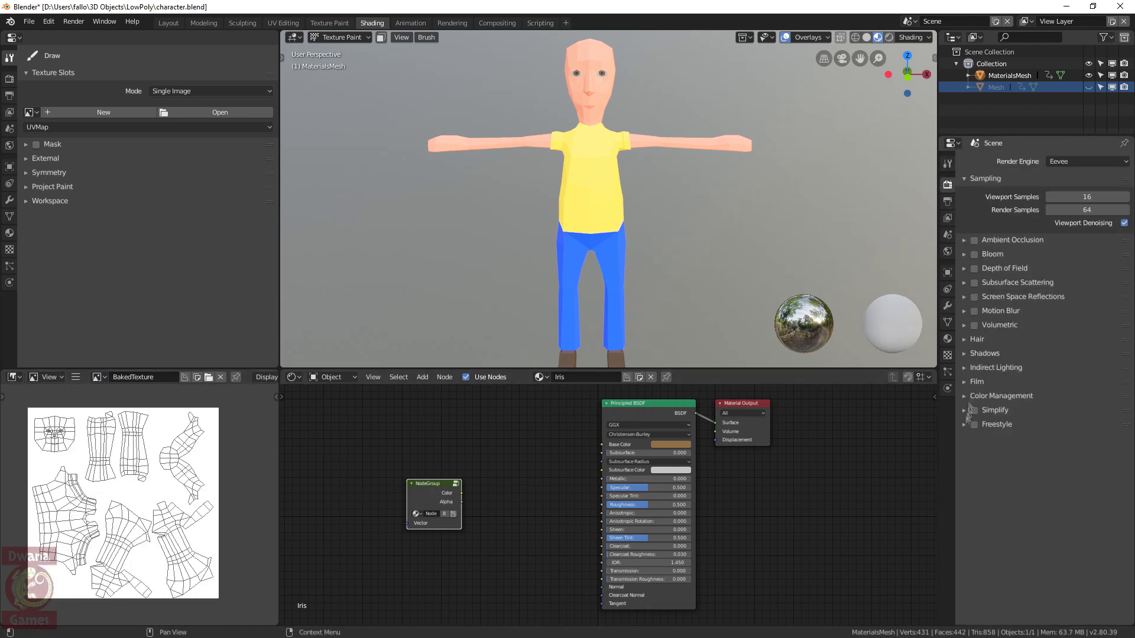
{"action": "left_click", "coordinate": [1077, 160]}
{"action": "left_click", "coordinate": [1070, 120]}
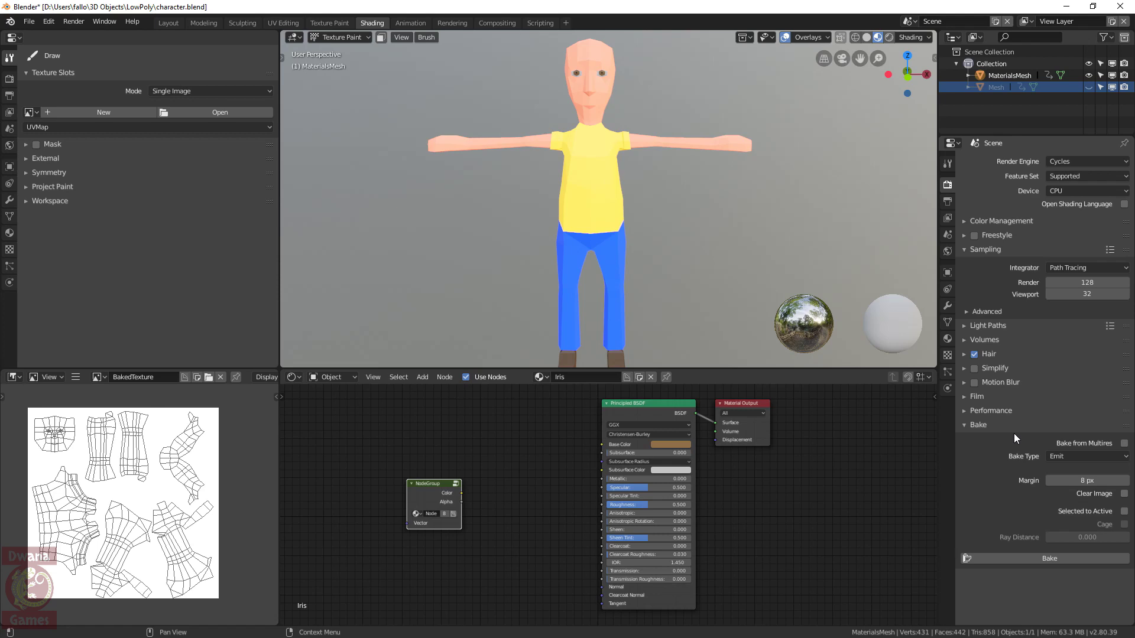
{"action": "left_click", "coordinate": [1051, 458]}
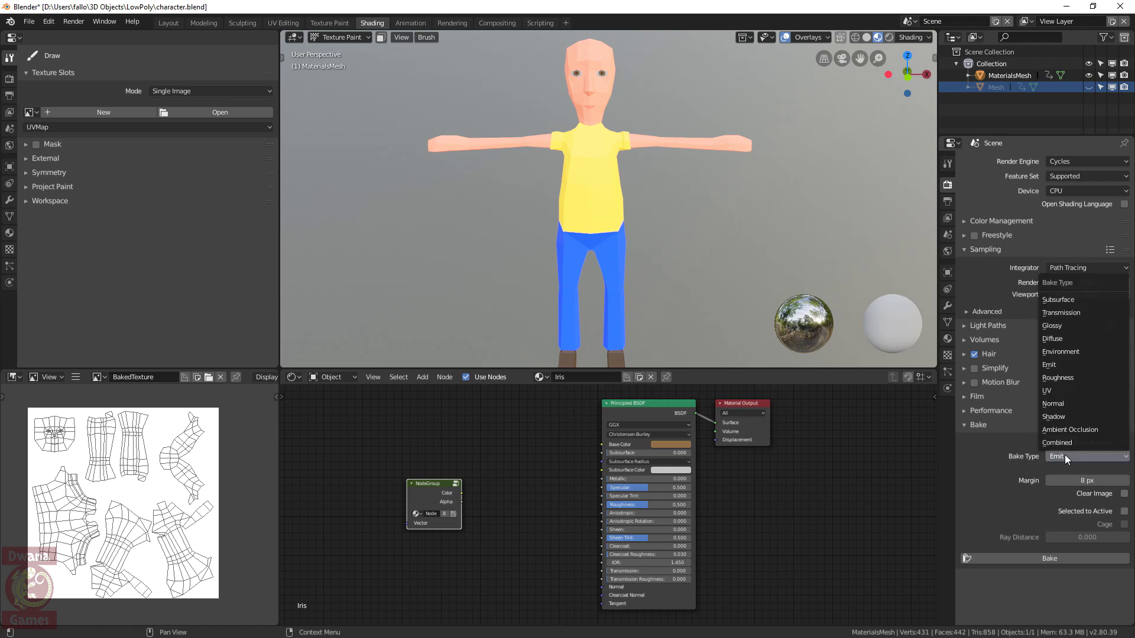
{"action": "left_click", "coordinate": [1062, 339]}
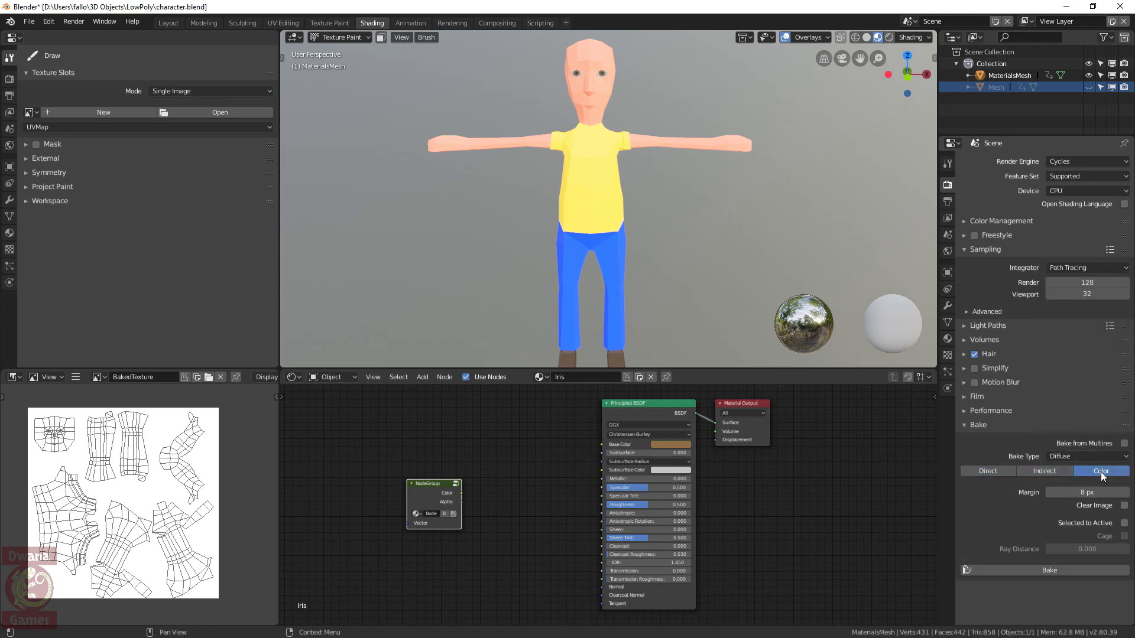
Bake the material colors into the BakedTexture image and save the file
{"action": "left_click", "coordinate": [1011, 571]}
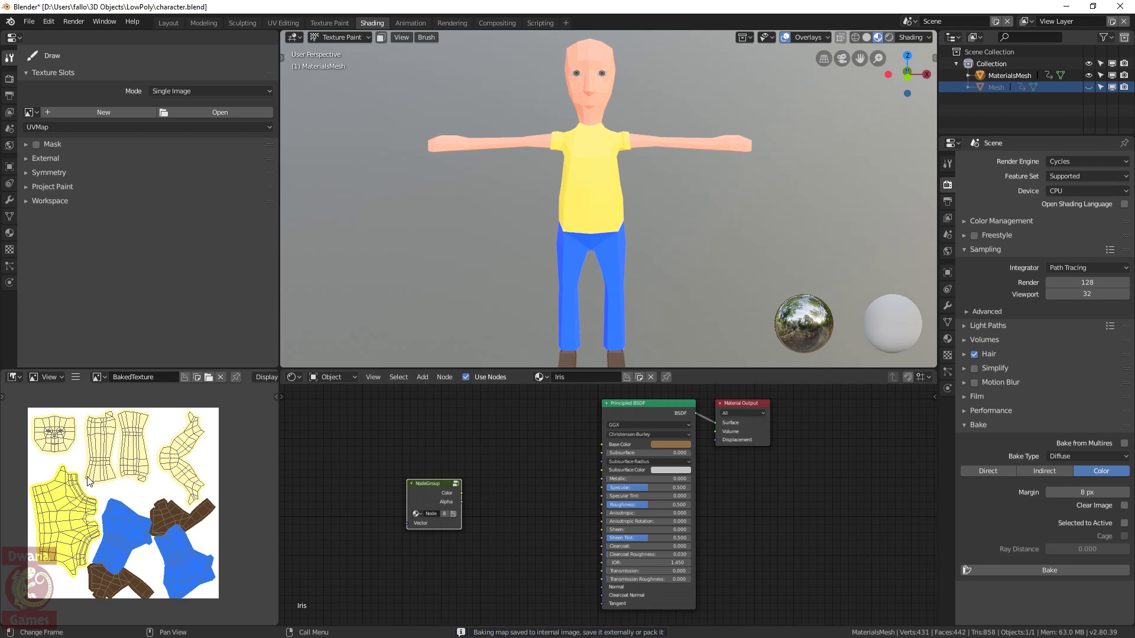
{"action": "key", "text": "ctrl+s"}
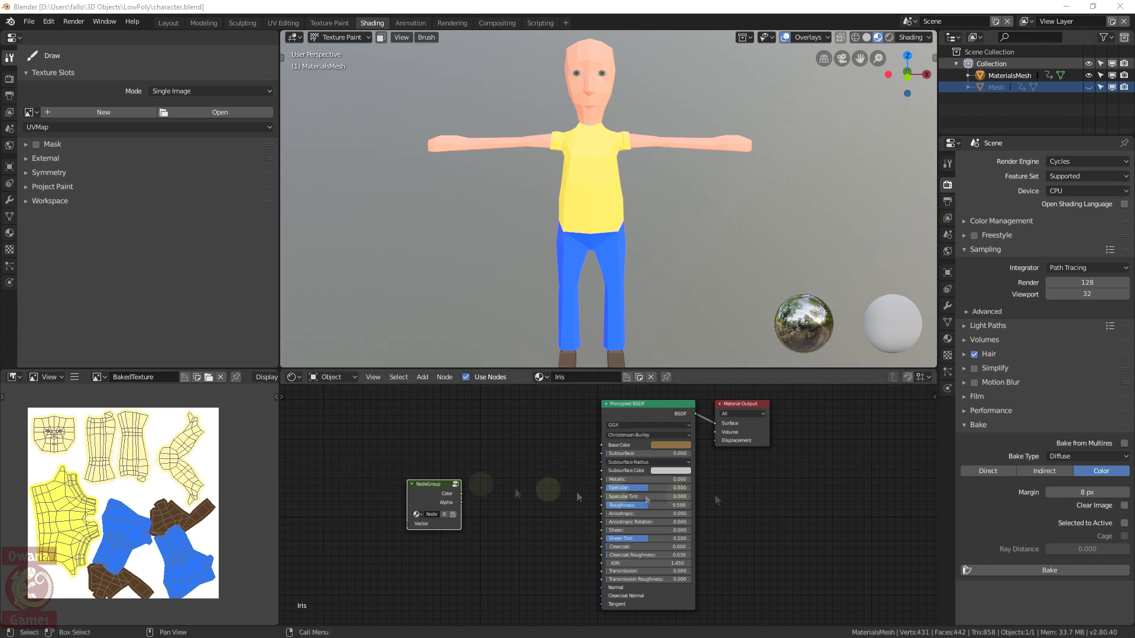
Change the Skin material's base color to a paler, greyish beige, undoing a color adjustment along the way
{"action": "left_click", "coordinate": [948, 341]}
{"action": "scroll", "coordinate": [1005, 189], "scroll_direction": "up", "scroll_amount": 3}
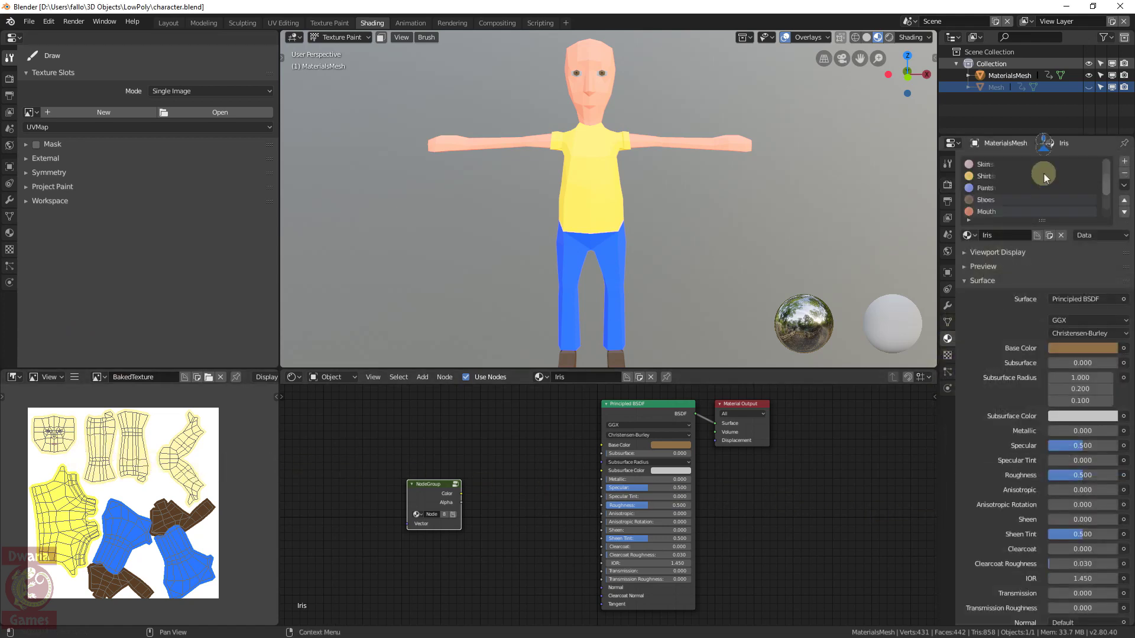
{"action": "left_click", "coordinate": [1005, 164]}
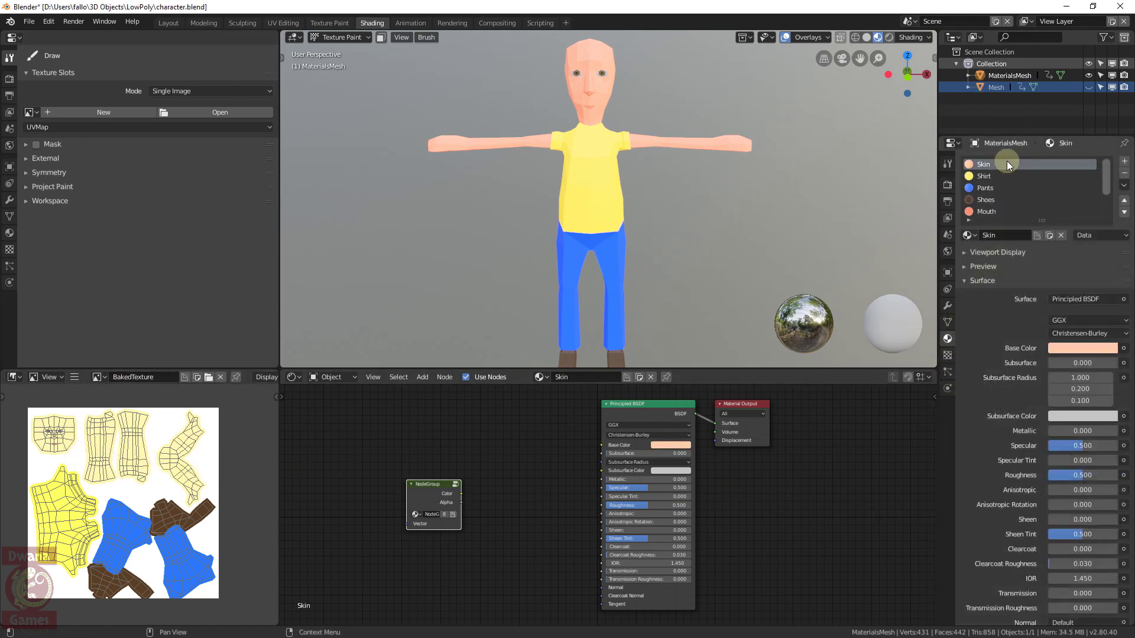
{"action": "left_click", "coordinate": [664, 444]}
{"action": "left_click_drag", "start_coordinate": [692, 409], "coordinate": [672, 409]}
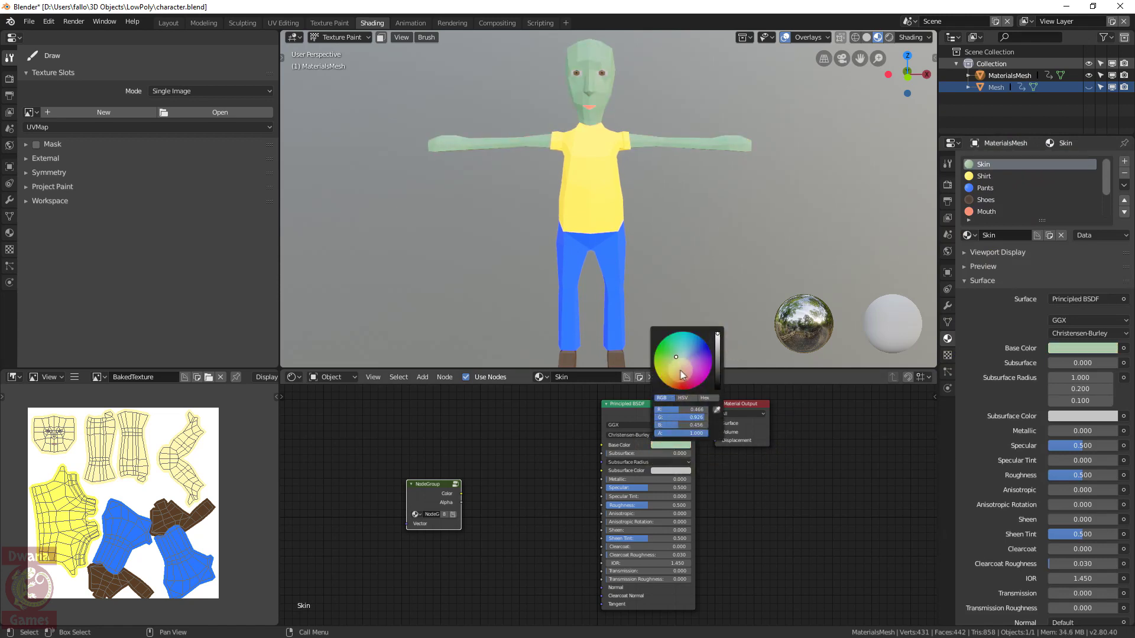
{"action": "left_click", "coordinate": [679, 368]}
{"action": "left_click_drag", "start_coordinate": [679, 367], "coordinate": [680, 368]}
{"action": "key", "text": "ctrl+z"}
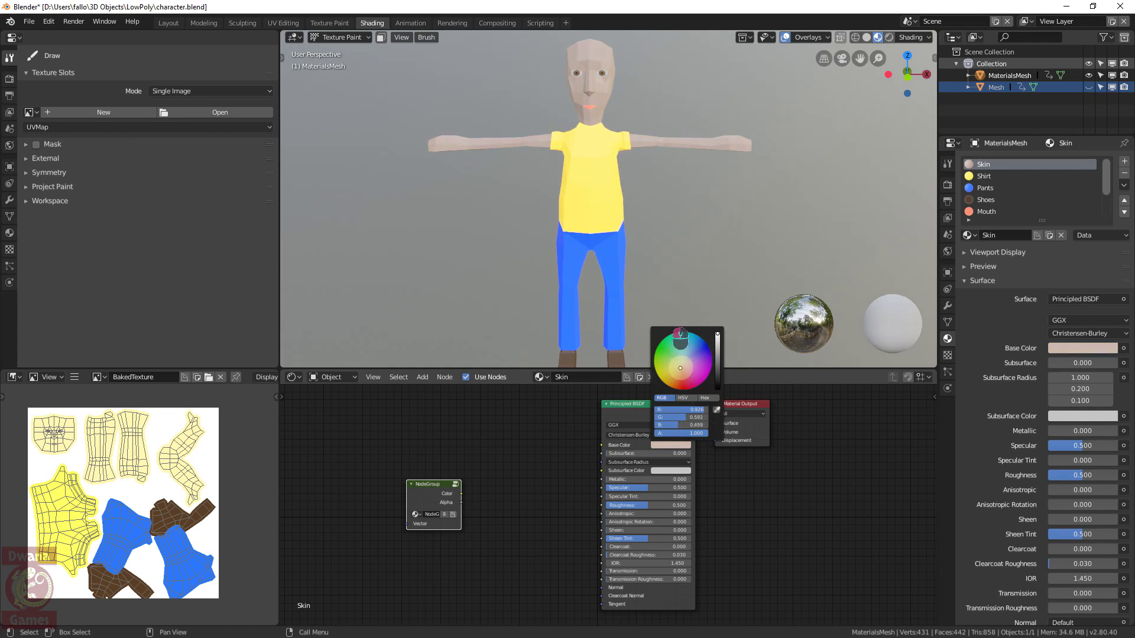
{"action": "left_click_drag", "start_coordinate": [679, 369], "coordinate": [680, 368]}
{"action": "left_click", "coordinate": [752, 503]}
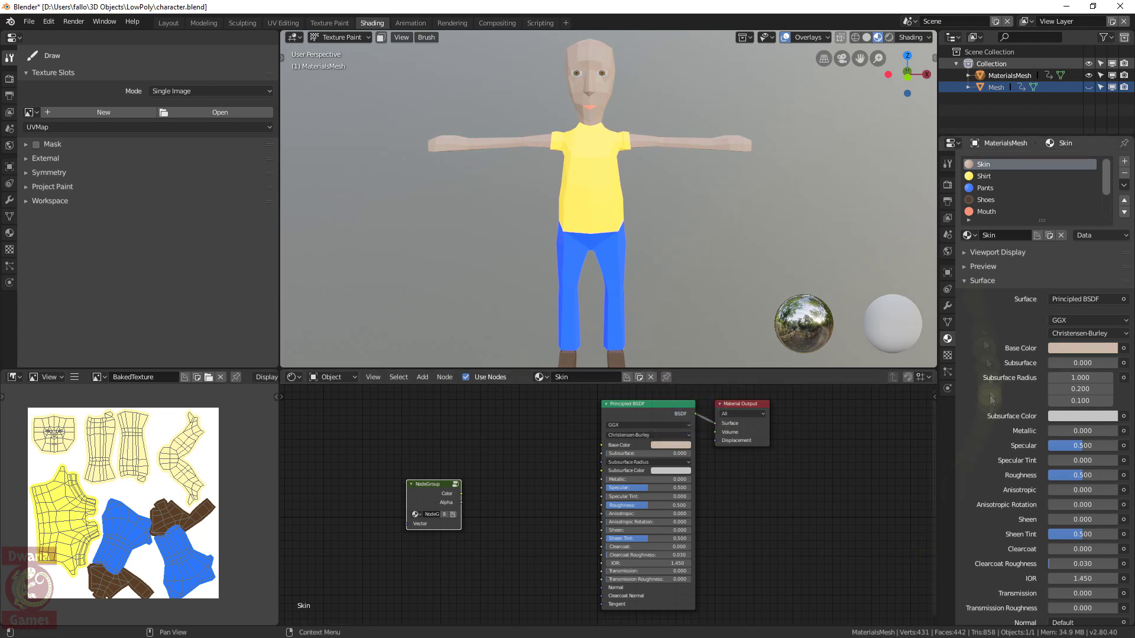
Bake the diffuse colors again to update BakedTexture with the new skin color
{"action": "left_click", "coordinate": [948, 184]}
{"action": "left_click", "coordinate": [1006, 570]}
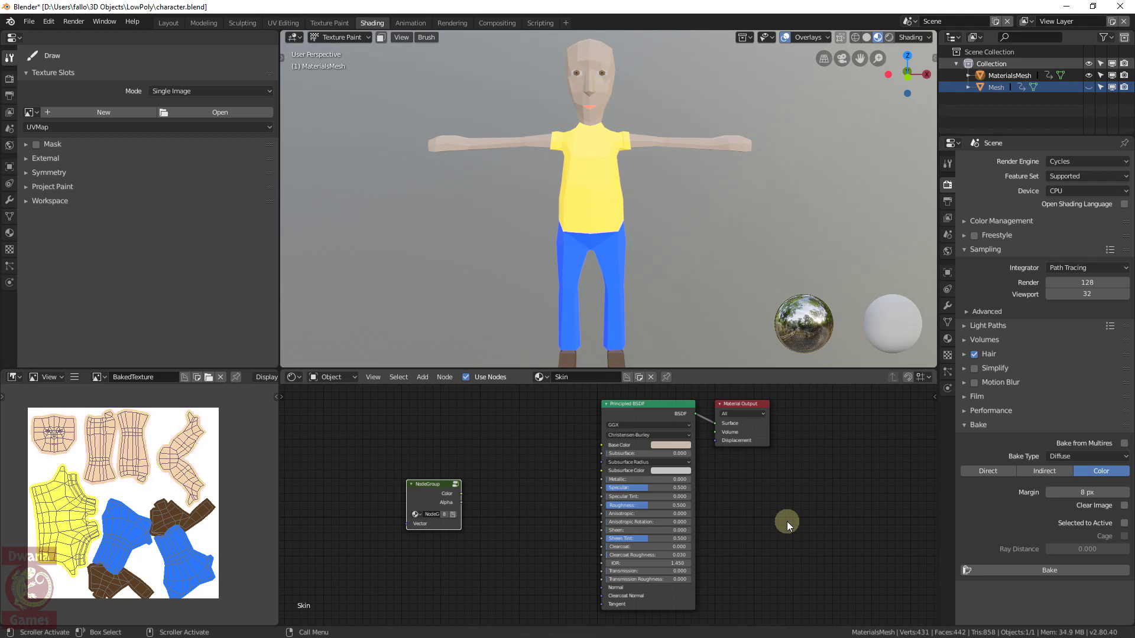
{"action": "left_click", "coordinate": [465, 494]}
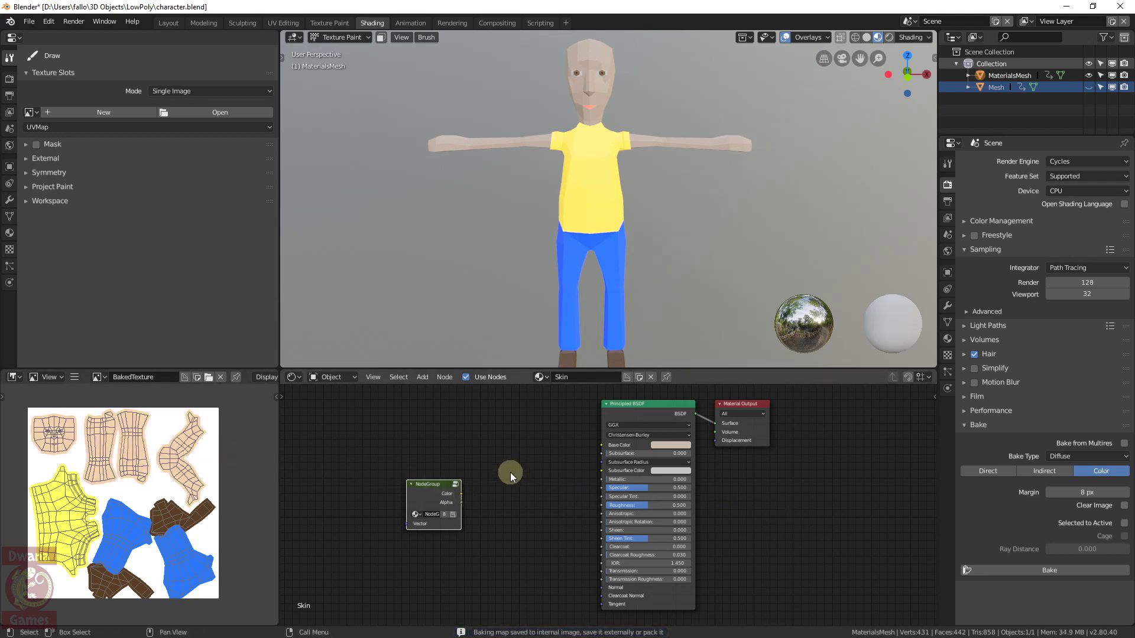
Unhide the original Mesh object in the viewport
{"action": "left_click", "coordinate": [994, 89]}
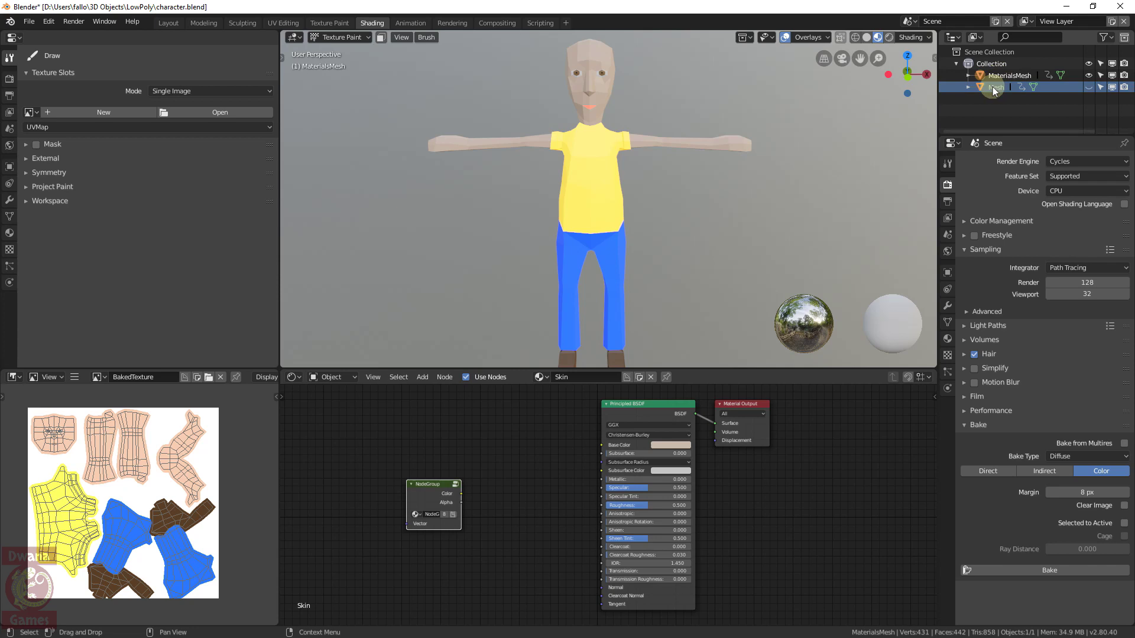
{"action": "left_click", "coordinate": [1088, 87]}
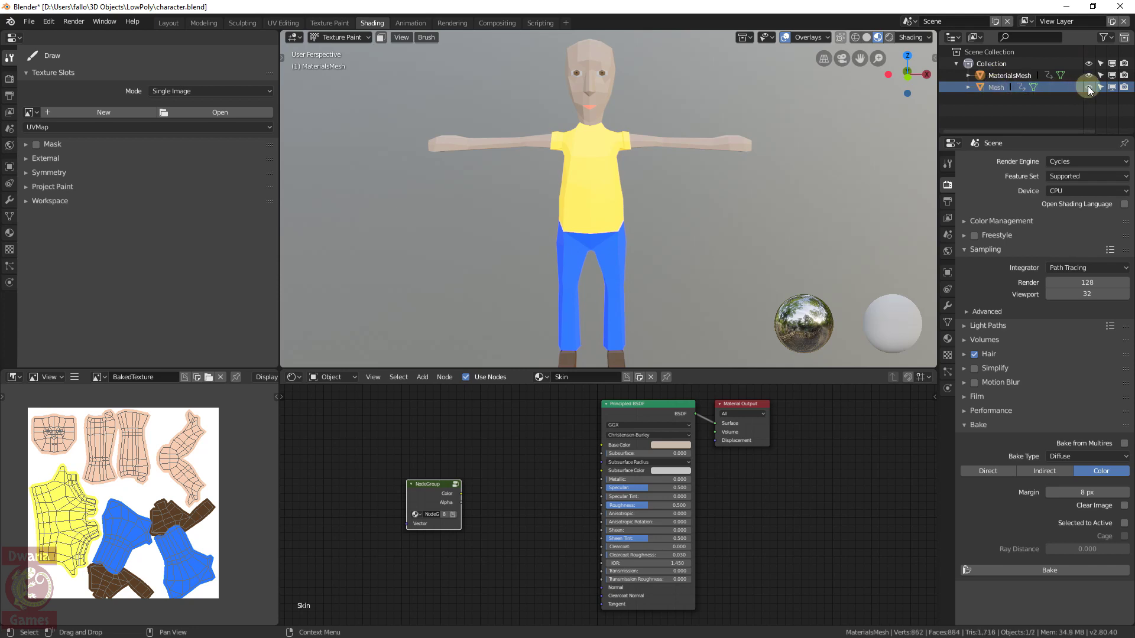
{"action": "left_click", "coordinate": [995, 88]}
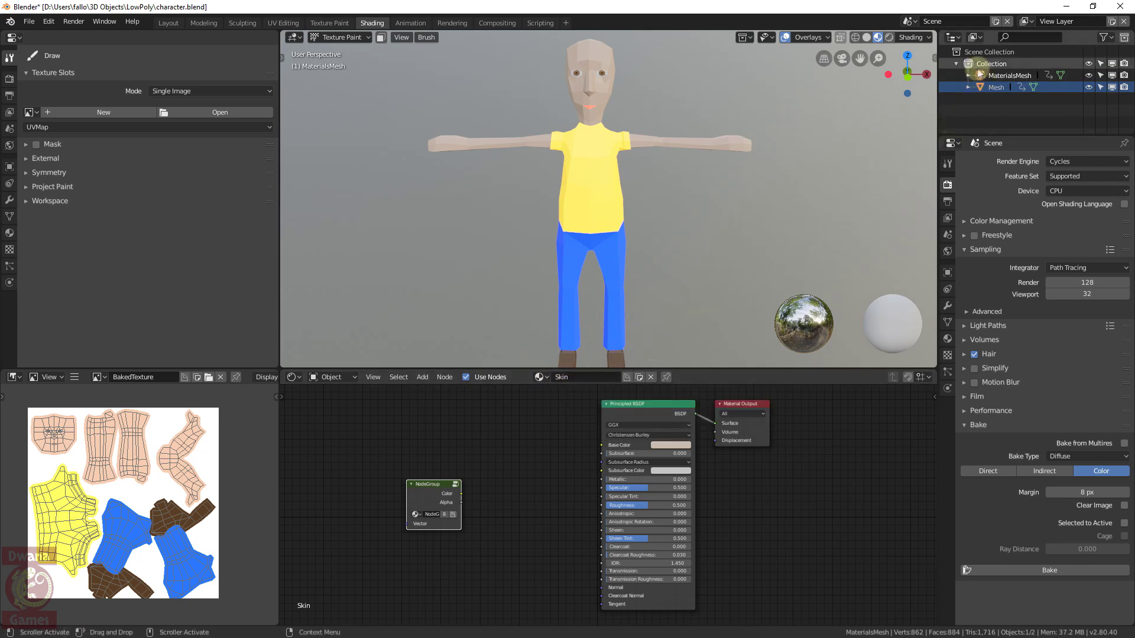
Switch from Texture Paint to Object Mode and select the Mesh object
{"action": "left_click", "coordinate": [352, 37]}
{"action": "left_click", "coordinate": [345, 50]}
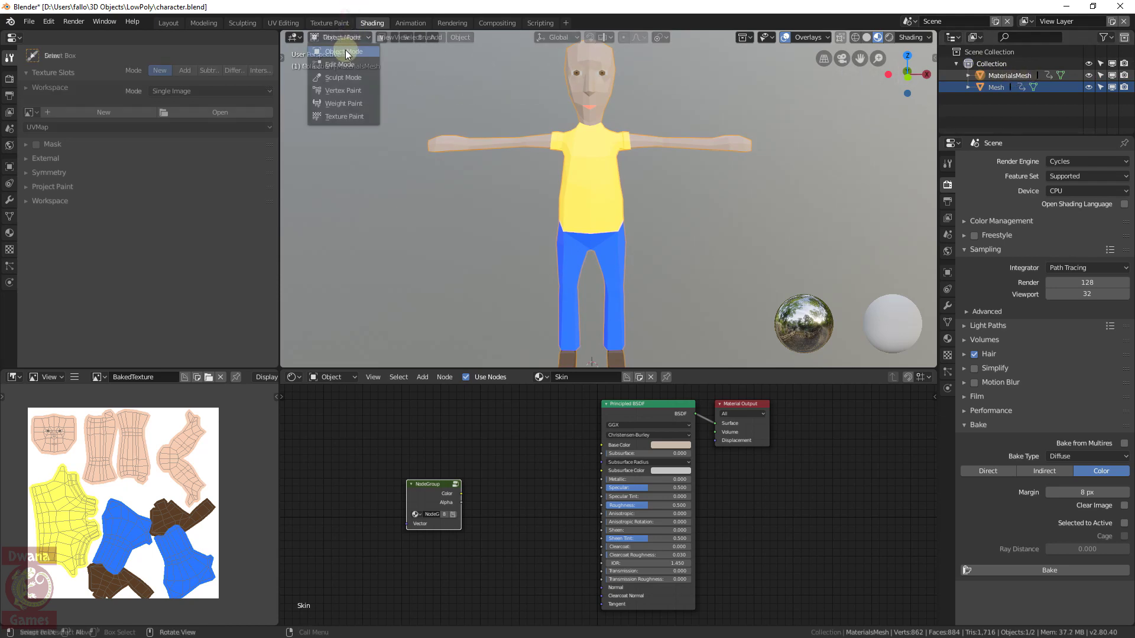
{"action": "left_click", "coordinate": [991, 89]}
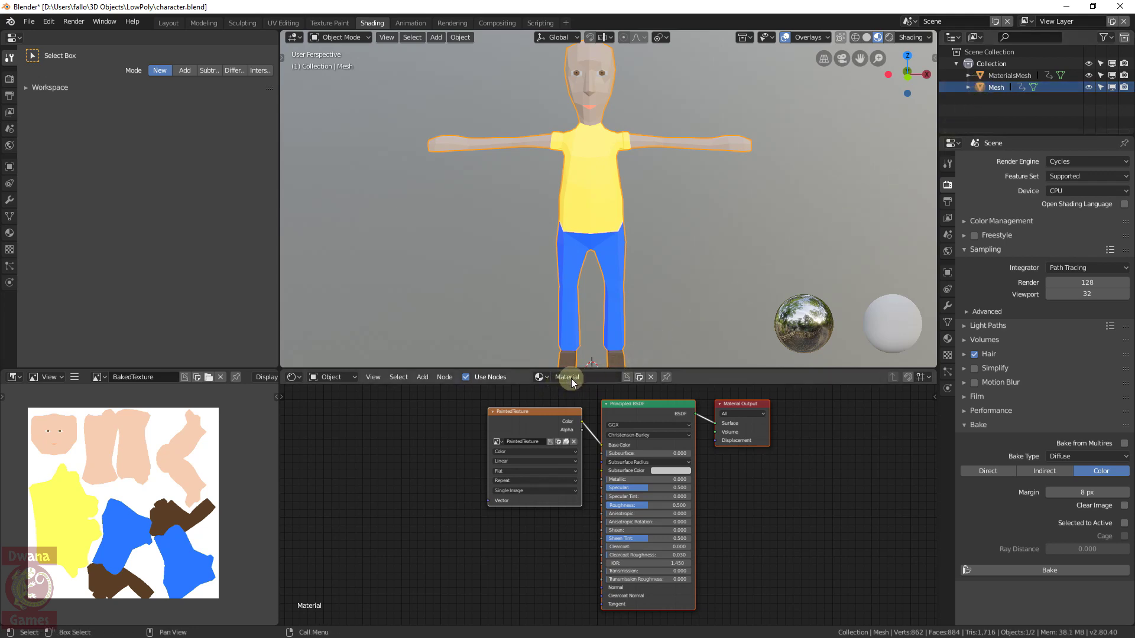
Assign BakedTexture to the Mesh material's image texture node and switch it back to PaintedTexture
{"action": "left_click", "coordinate": [500, 444]}
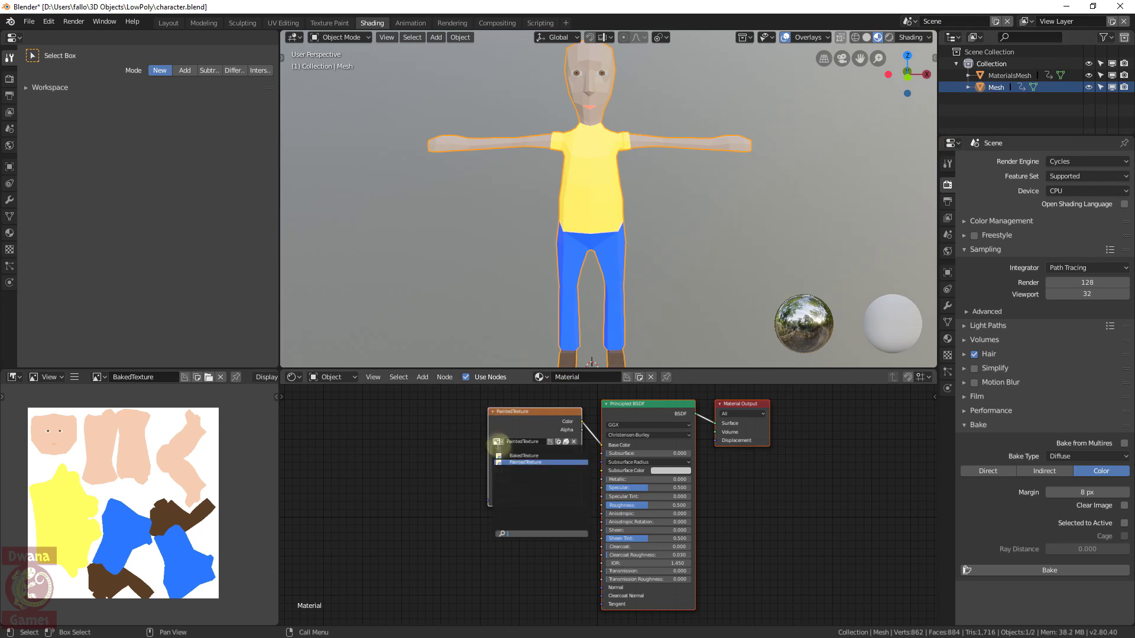
{"action": "left_click", "coordinate": [512, 455]}
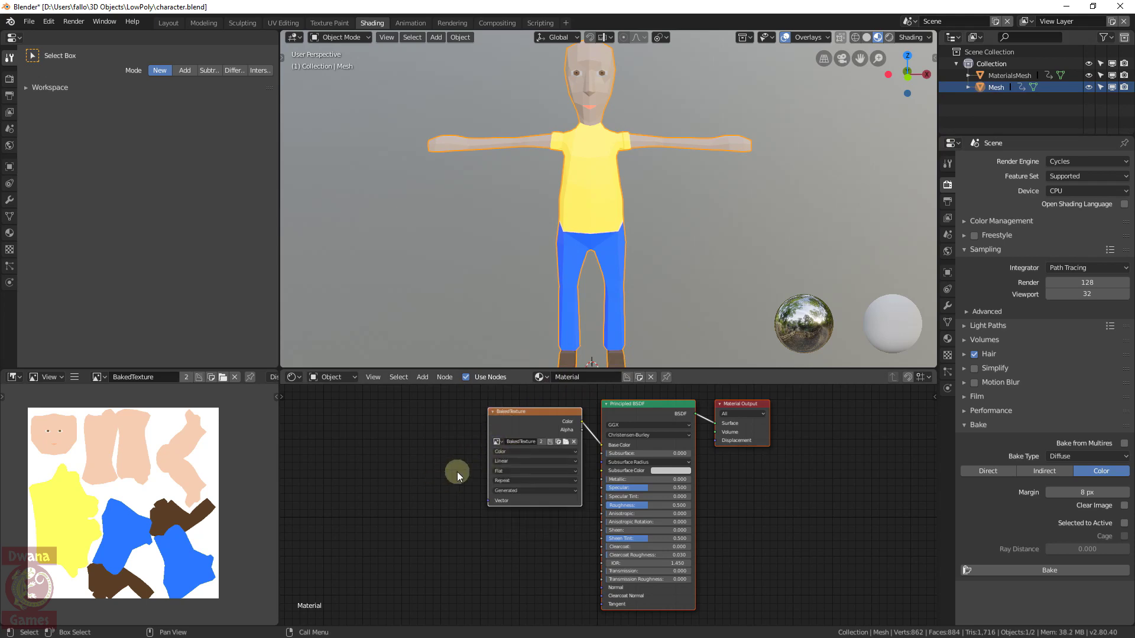
{"action": "left_click", "coordinate": [498, 441]}
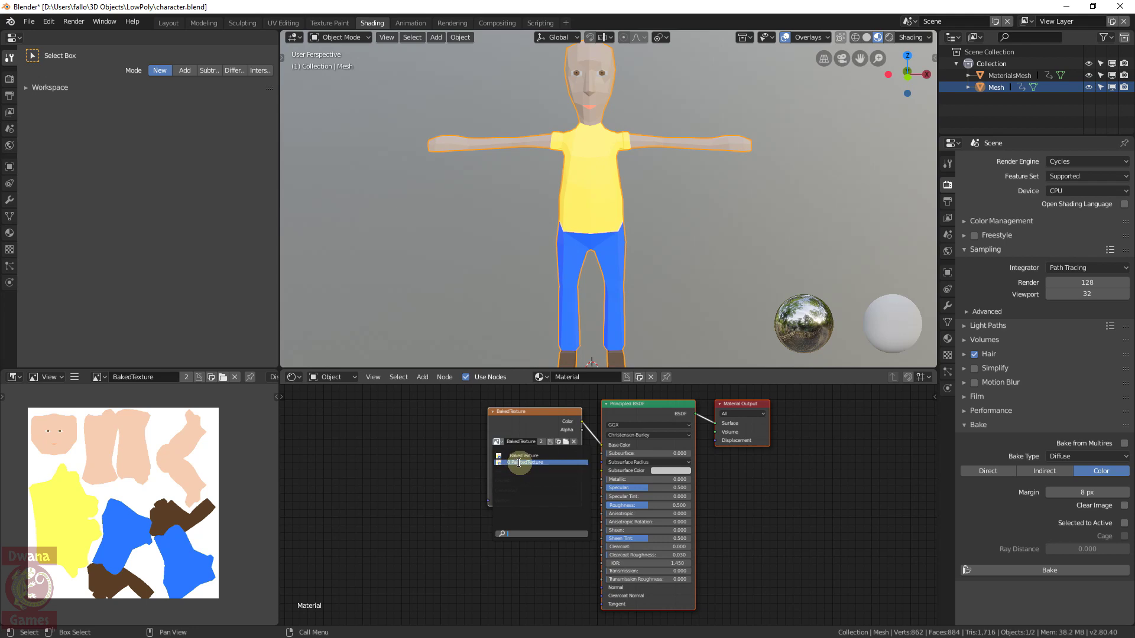
{"action": "left_click", "coordinate": [519, 462]}
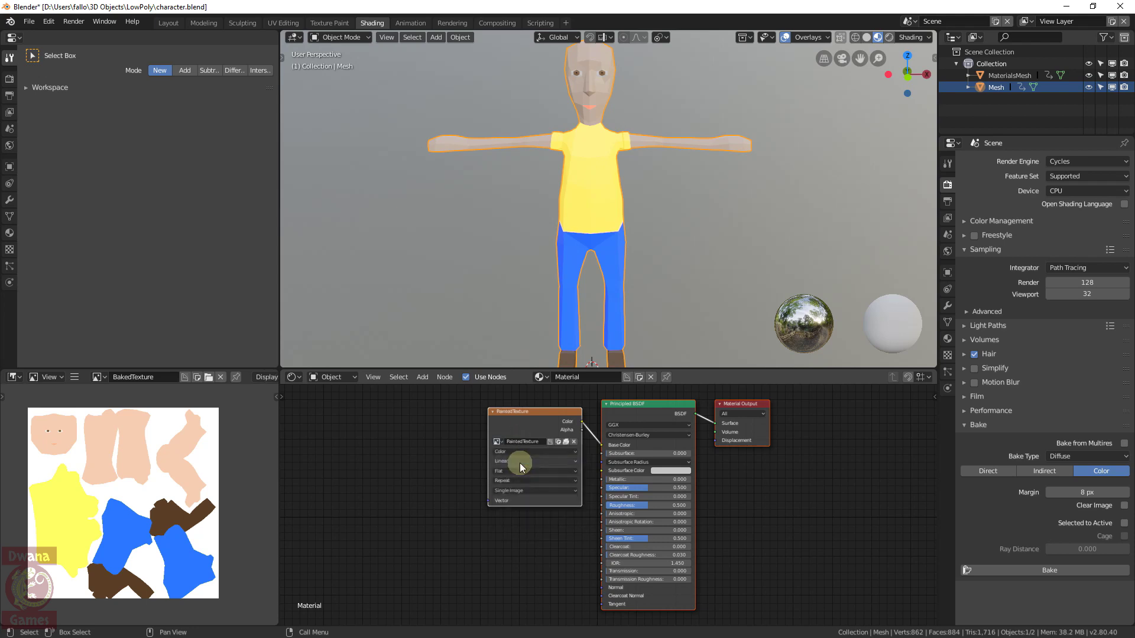
Enable the fake user for PaintedTexture and assign BakedTexture to the Mesh material's image texture node
{"action": "left_click", "coordinate": [549, 443]}
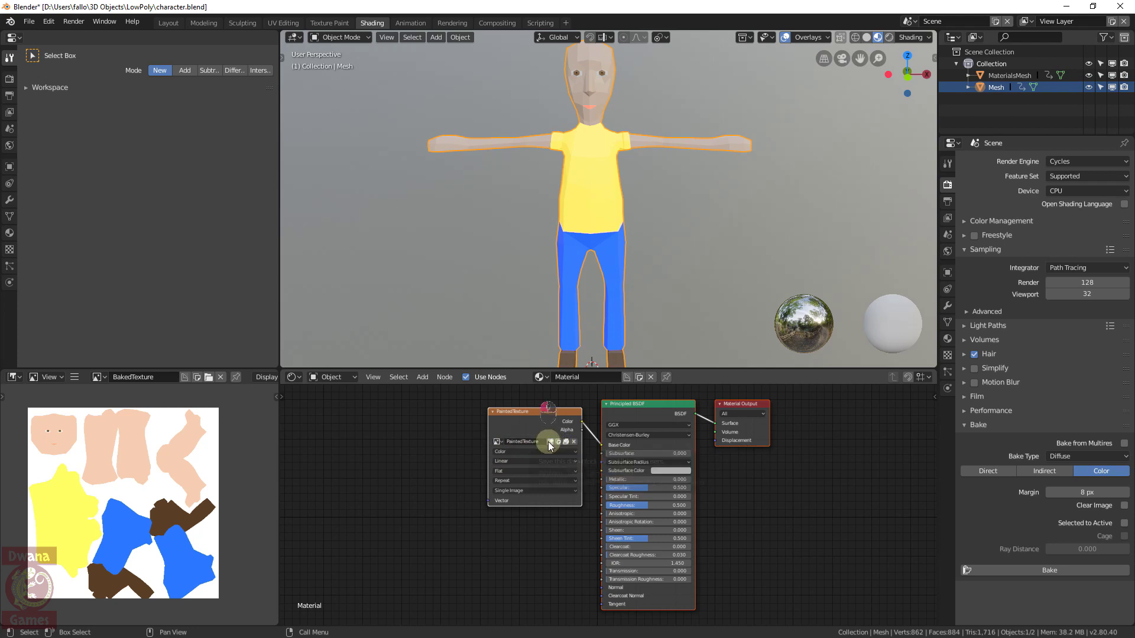
{"action": "left_click", "coordinate": [498, 445]}
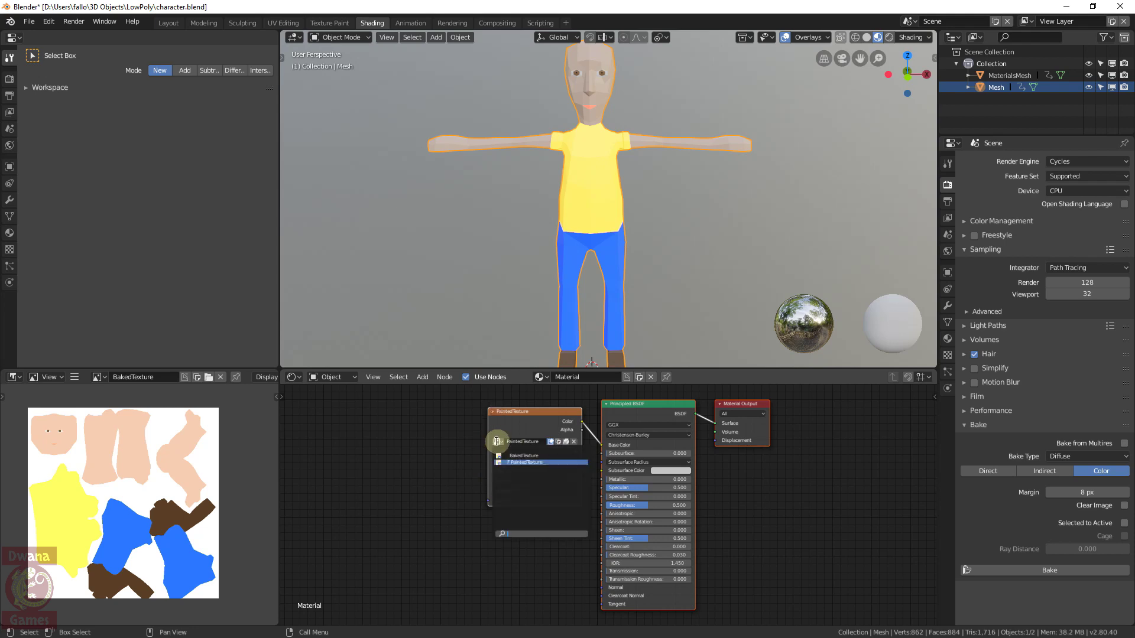
{"action": "left_click", "coordinate": [520, 456]}
{"action": "left_click", "coordinate": [496, 440]}
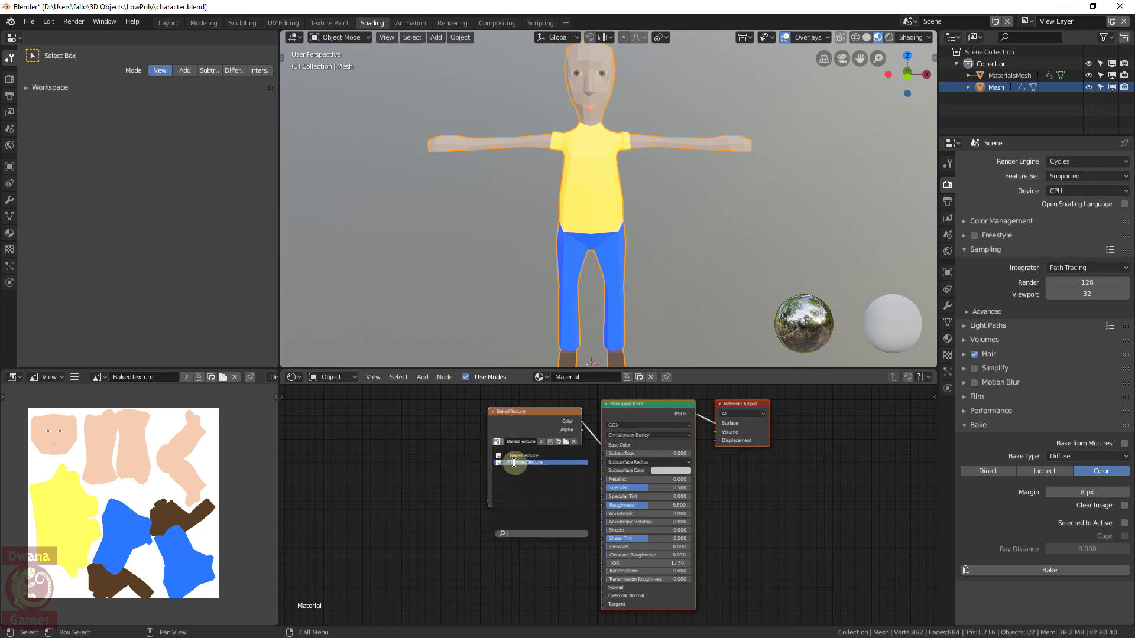
{"action": "left_click", "coordinate": [435, 422]}
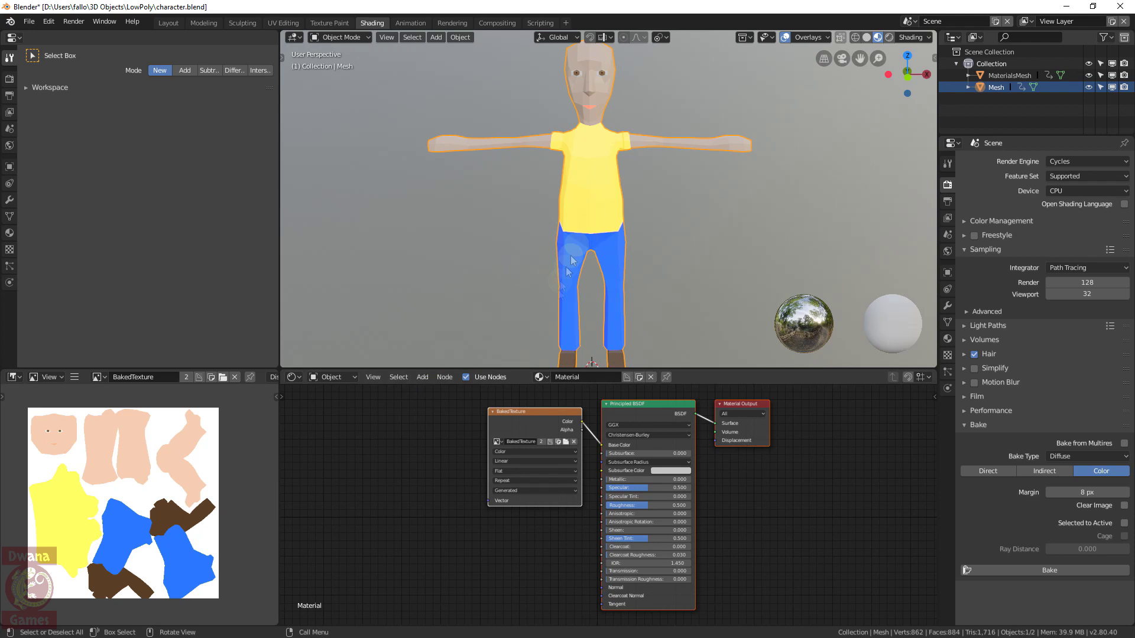
Hide the MaterialsMesh object in the viewport
{"action": "left_click", "coordinate": [1088, 75]}
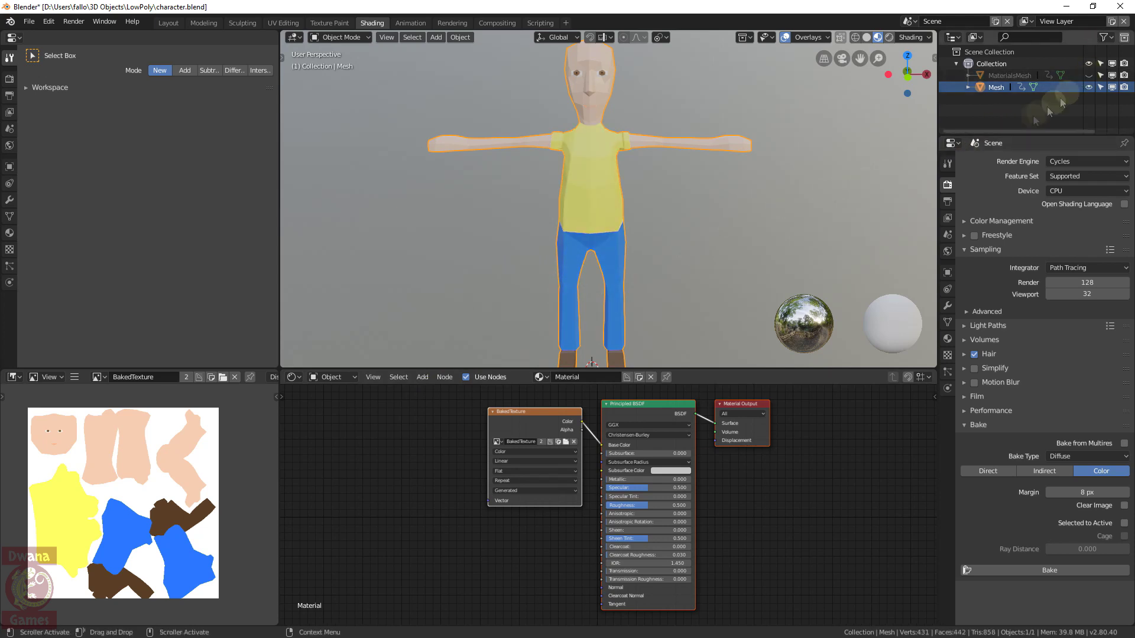
Examine the baked eyes and mouth on the Mesh object's face up close and from an angle
{"action": "middle_click_drag", "start_coordinate": [621, 208], "coordinate": [614, 256]}
{"action": "scroll", "coordinate": [611, 205], "scroll_direction": "up", "scroll_amount": 3}
{"action": "middle_click_drag", "start_coordinate": [611, 205], "coordinate": [588, 262]}
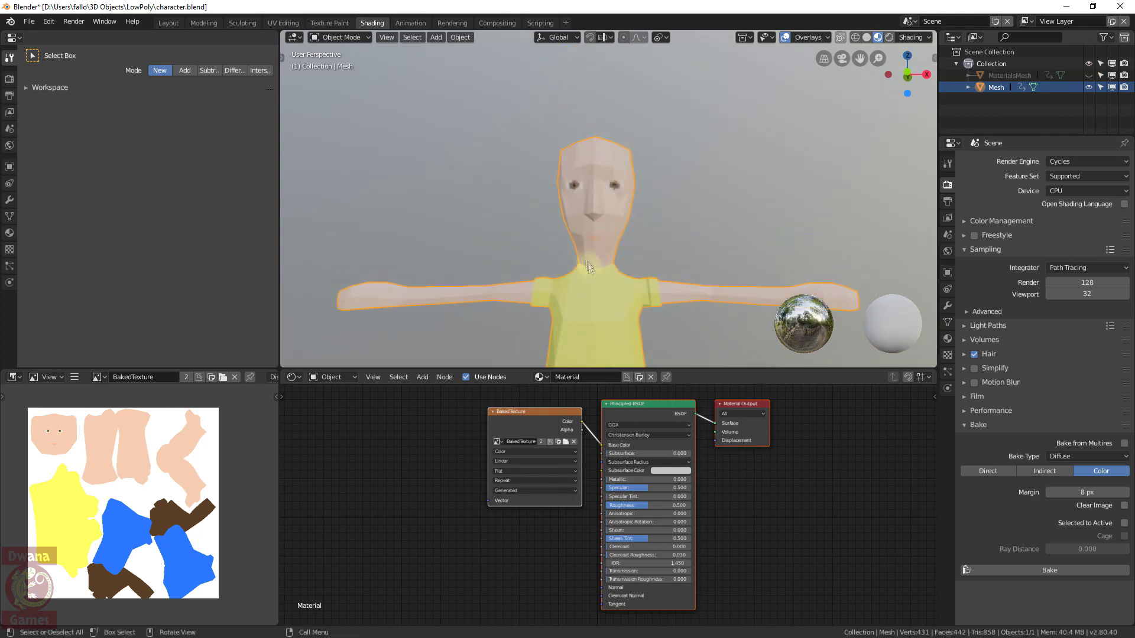
{"action": "scroll", "coordinate": [590, 267], "scroll_direction": "up", "scroll_amount": 2}
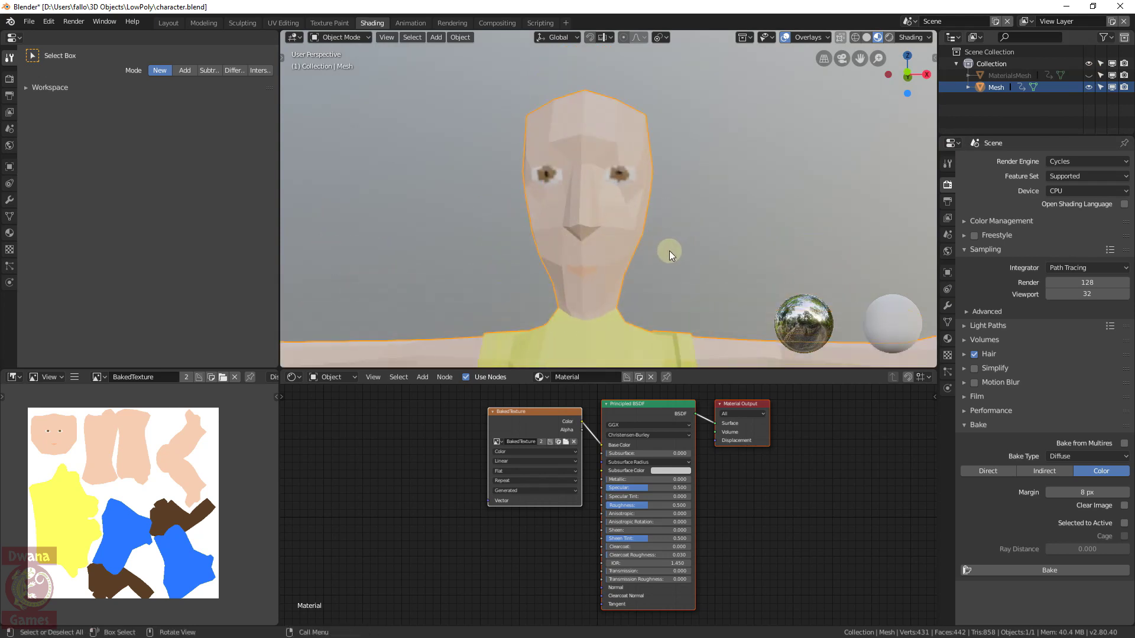
{"action": "scroll", "coordinate": [673, 238], "scroll_direction": "up", "scroll_amount": 2}
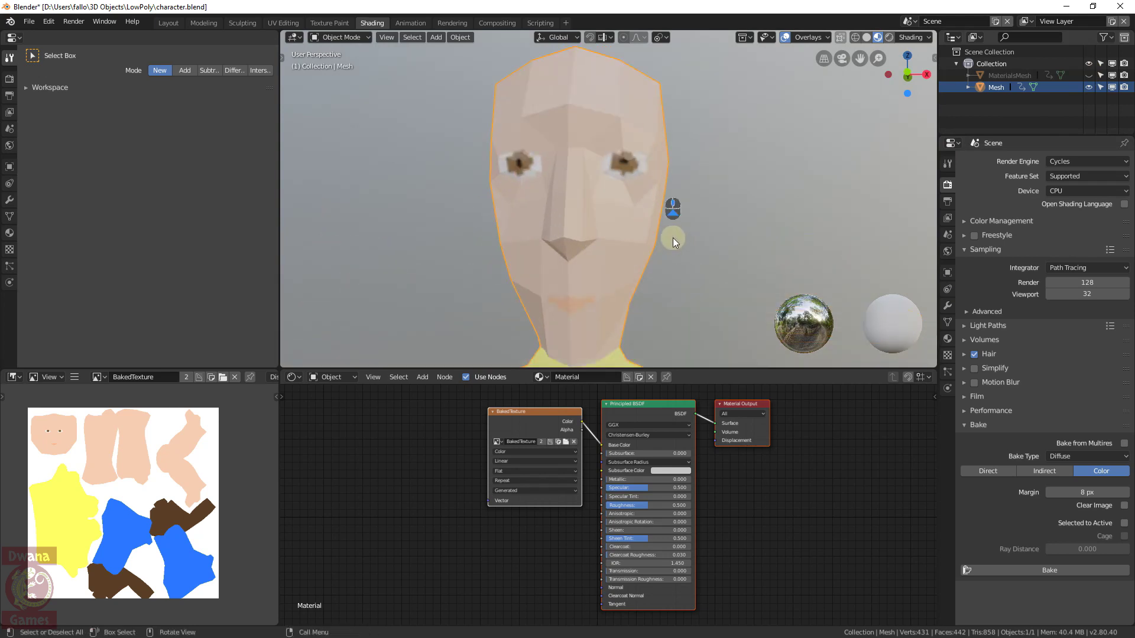
{"action": "scroll", "coordinate": [513, 175], "scroll_direction": "up", "scroll_amount": 1}
{"action": "middle_click_drag", "start_coordinate": [665, 256], "coordinate": [626, 272]}
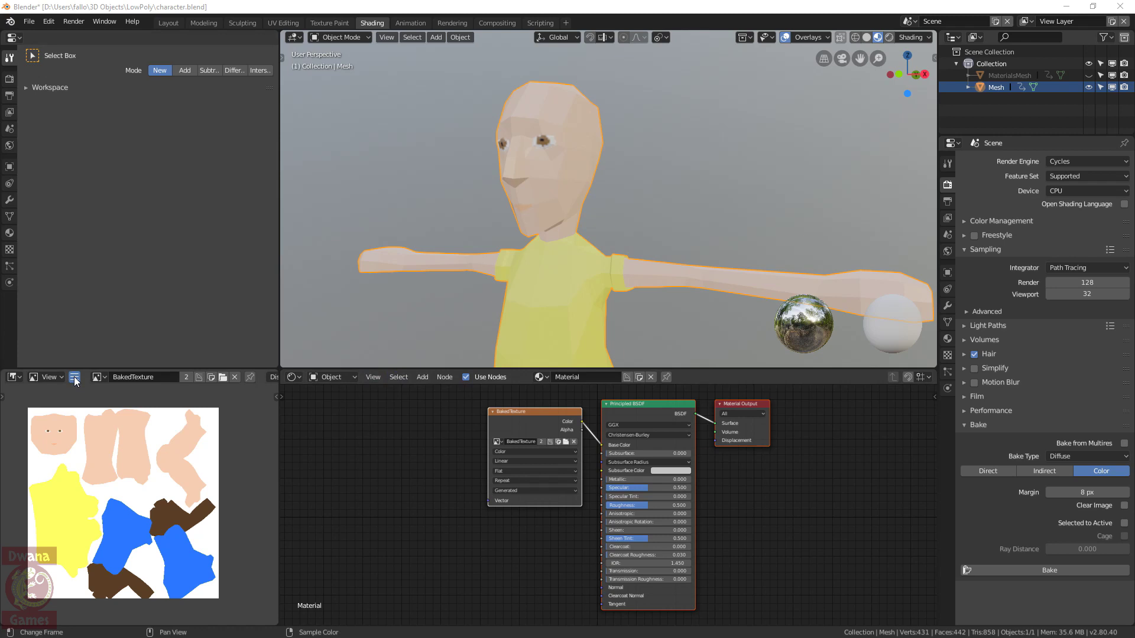
Pack the BakedTexture image into the blend file
{"action": "left_click", "coordinate": [75, 380]}
{"action": "mouse_move", "coordinate": [118, 405]}
{"action": "left_click", "coordinate": [226, 566]}
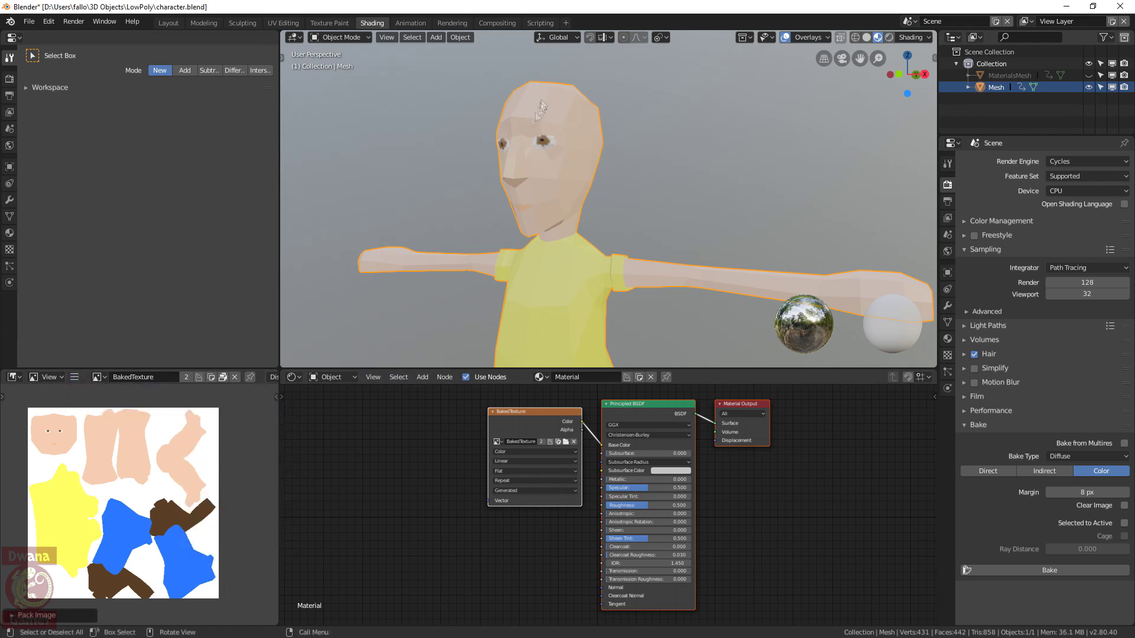
{"action": "scroll", "coordinate": [540, 104], "scroll_direction": "up", "scroll_amount": 3}
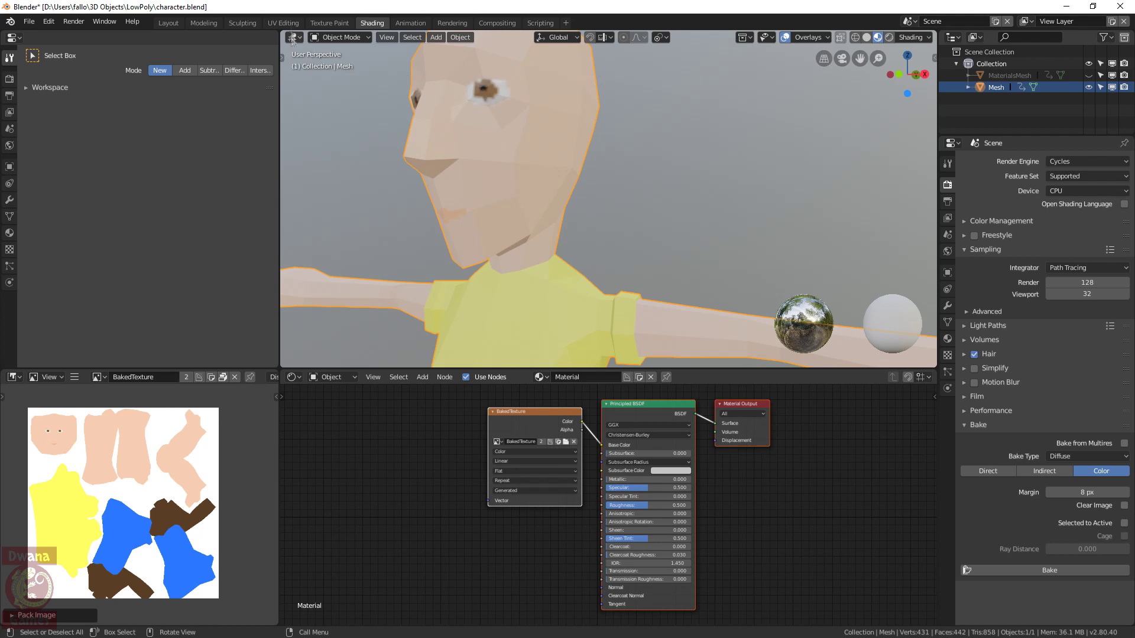
Switch to the UV Editing workspace, then show and select MaterialsMesh in place of the hidden Mesh object
{"action": "left_click", "coordinate": [284, 22]}
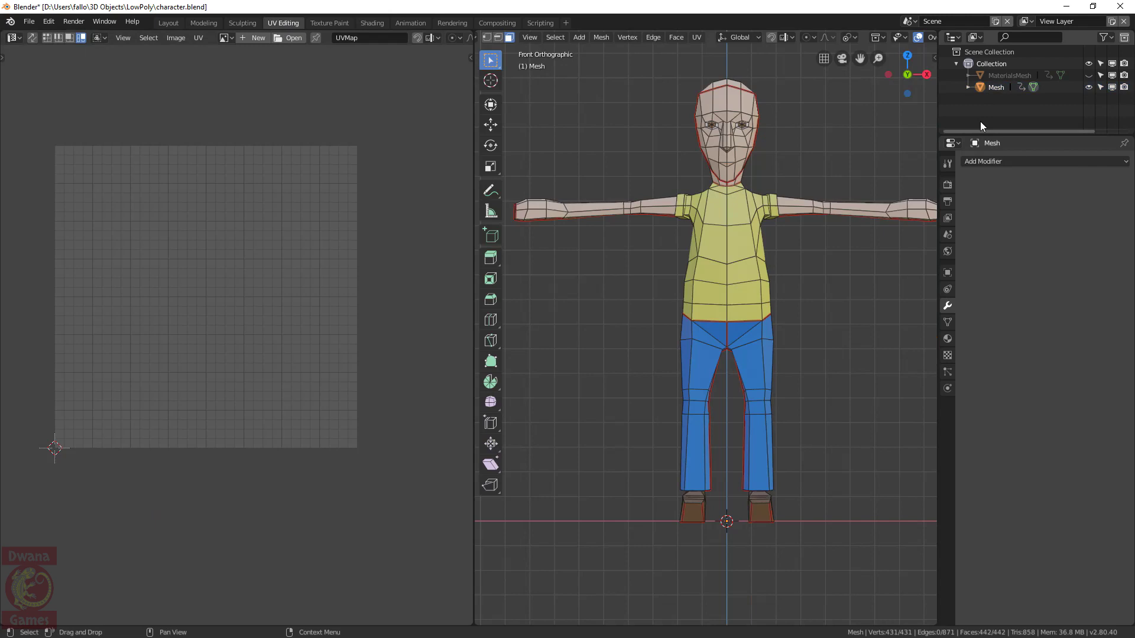
{"action": "left_click", "coordinate": [1087, 76]}
{"action": "left_click", "coordinate": [1088, 87]}
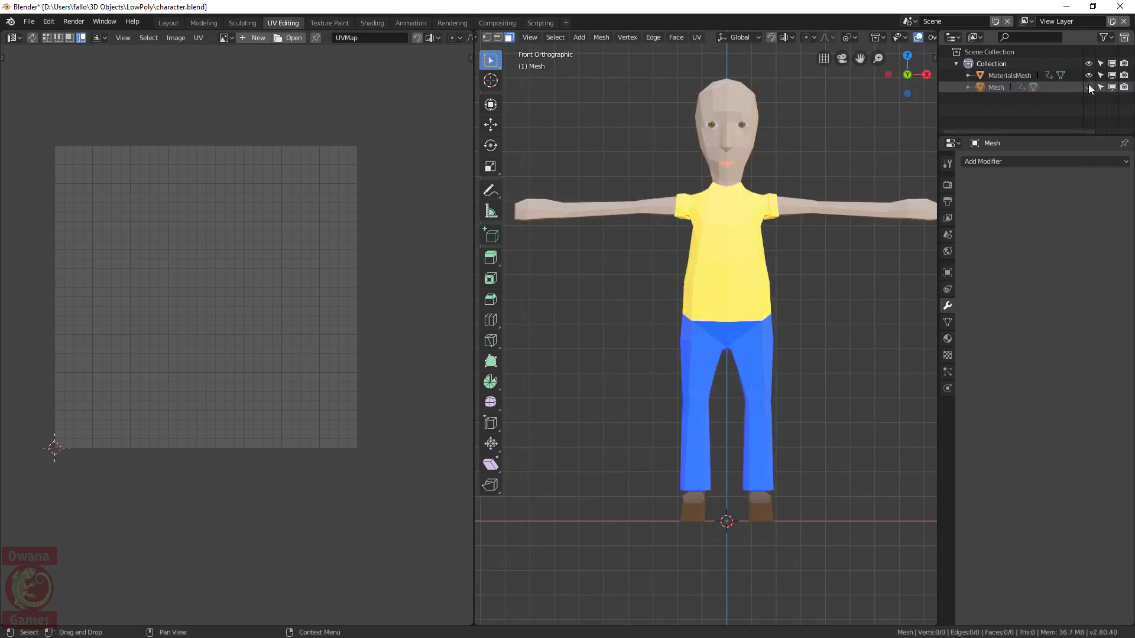
{"action": "left_click", "coordinate": [999, 77]}
{"action": "scroll", "coordinate": [726, 173], "scroll_direction": "up", "scroll_amount": 5}
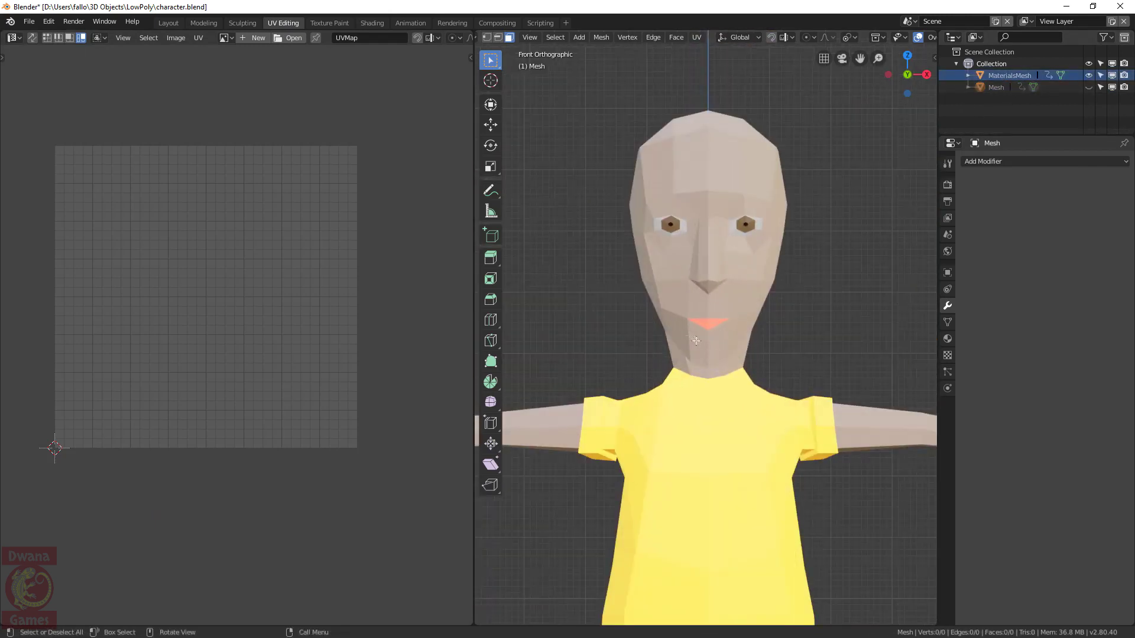
Enter Edit Mode on MaterialsMesh and turn off the stretch display for its UVs
{"action": "key", "text": "Tab"}
{"action": "key", "text": "Tab"}
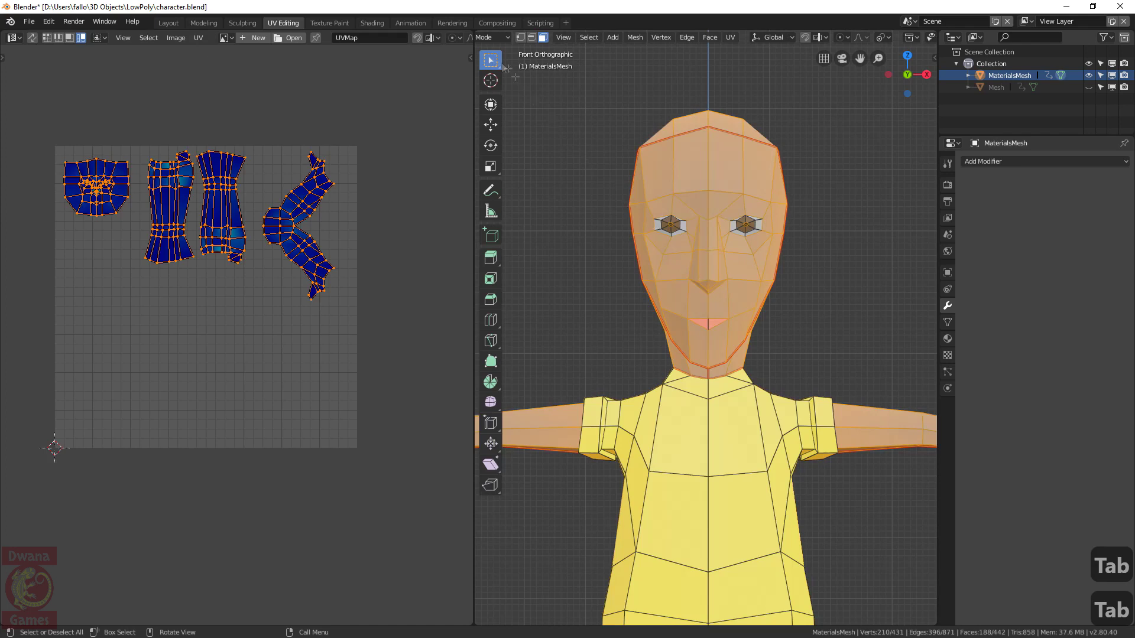
{"action": "scroll", "coordinate": [408, 37], "scroll_direction": "down", "scroll_amount": 3}
{"action": "left_click", "coordinate": [447, 38]}
{"action": "left_click", "coordinate": [505, 195]}
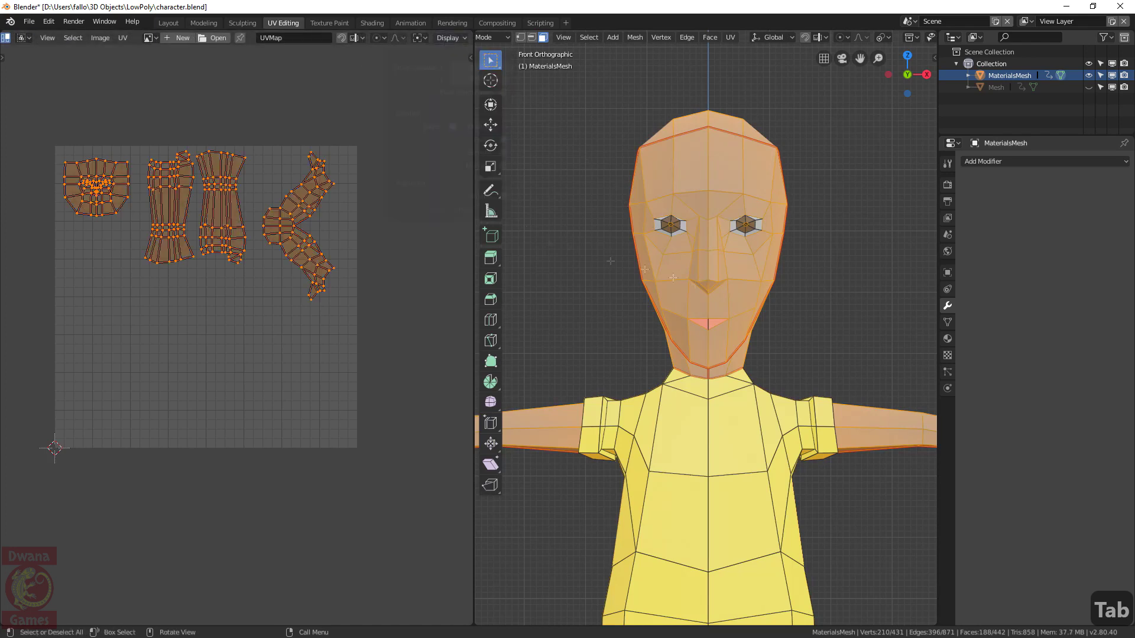
Select only the Mouth face map's faces, reduce the selection to its boundary loop, and mark it as a seam
{"action": "key", "text": "alt+a"}
{"action": "left_click", "coordinate": [947, 323]}
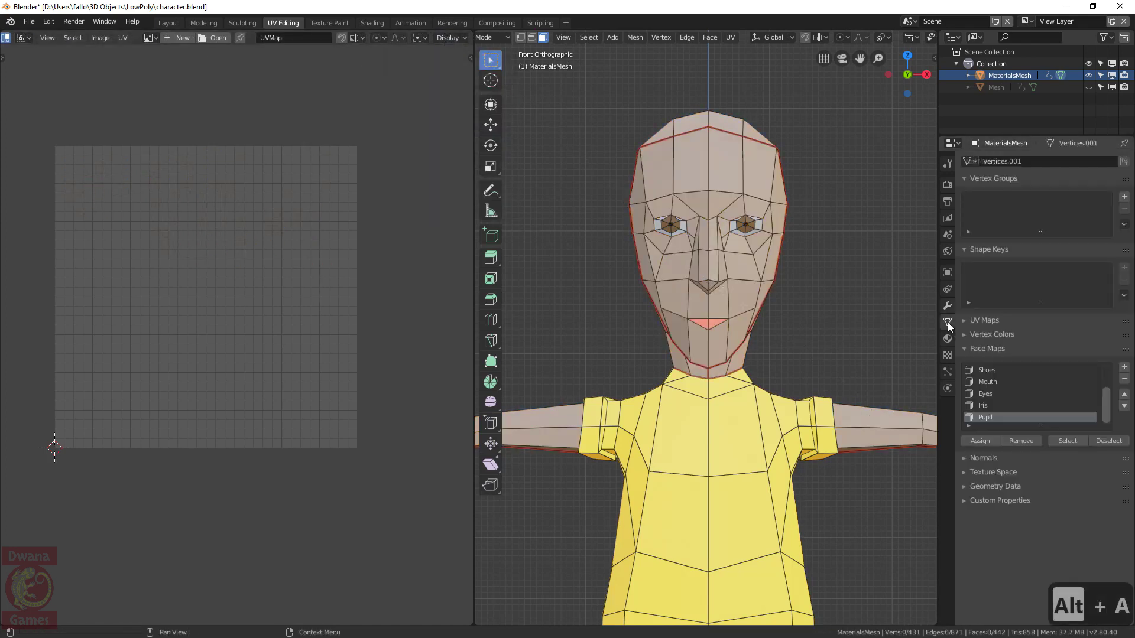
{"action": "left_click", "coordinate": [1000, 383]}
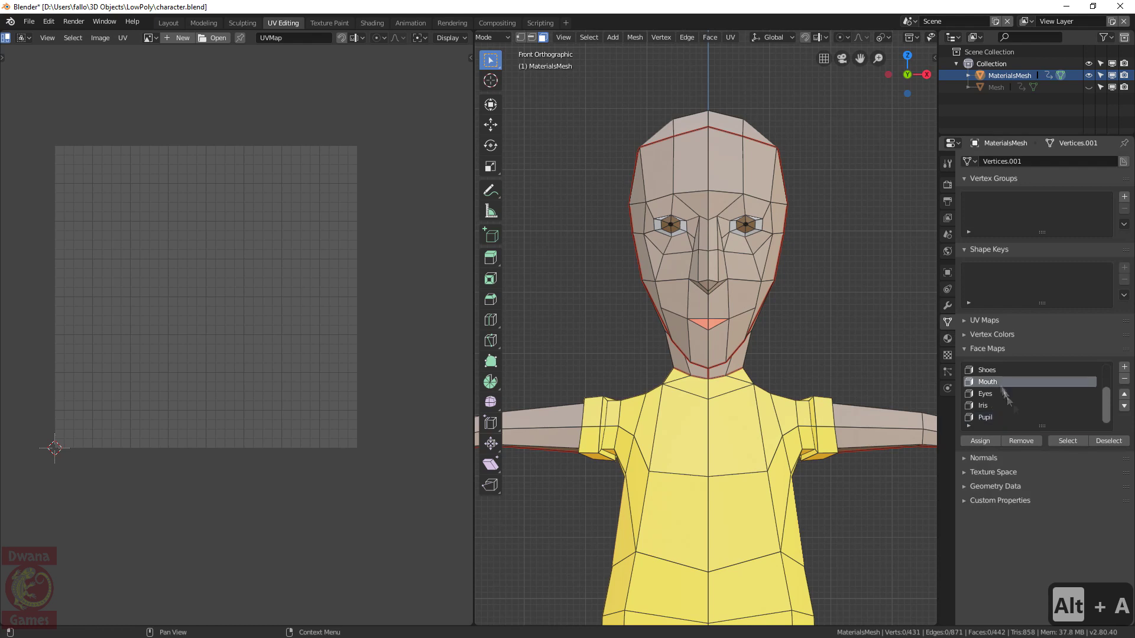
{"action": "left_click", "coordinate": [1067, 440]}
{"action": "left_click", "coordinate": [589, 37]}
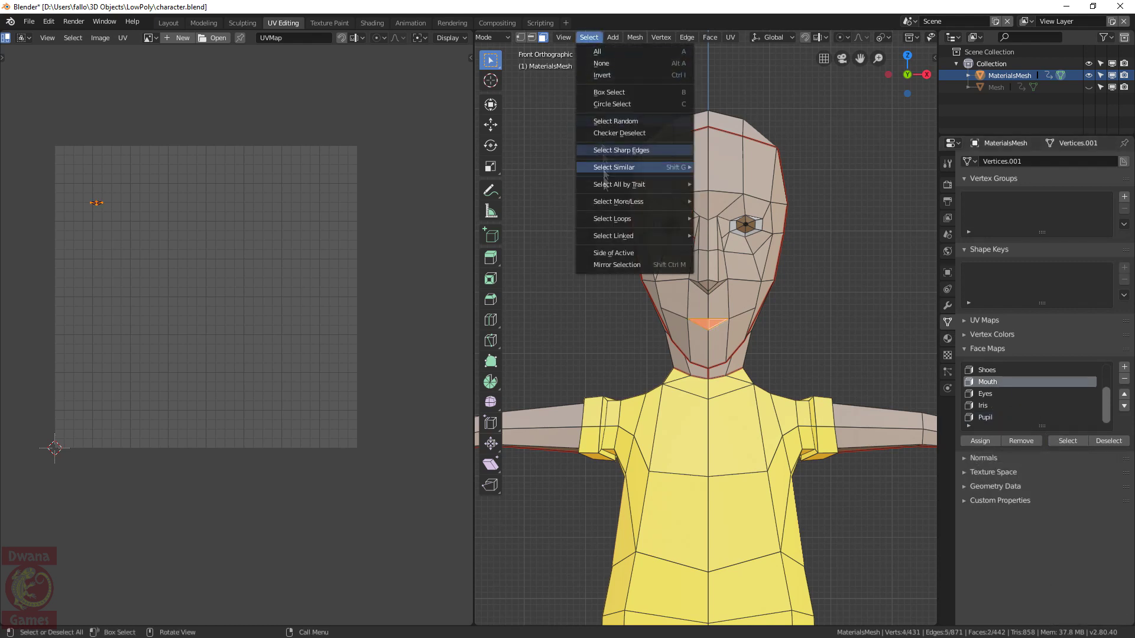
{"action": "mouse_move", "coordinate": [618, 223]}
{"action": "left_click", "coordinate": [738, 256]}
{"action": "scroll", "coordinate": [740, 349], "scroll_direction": "up", "scroll_amount": 1}
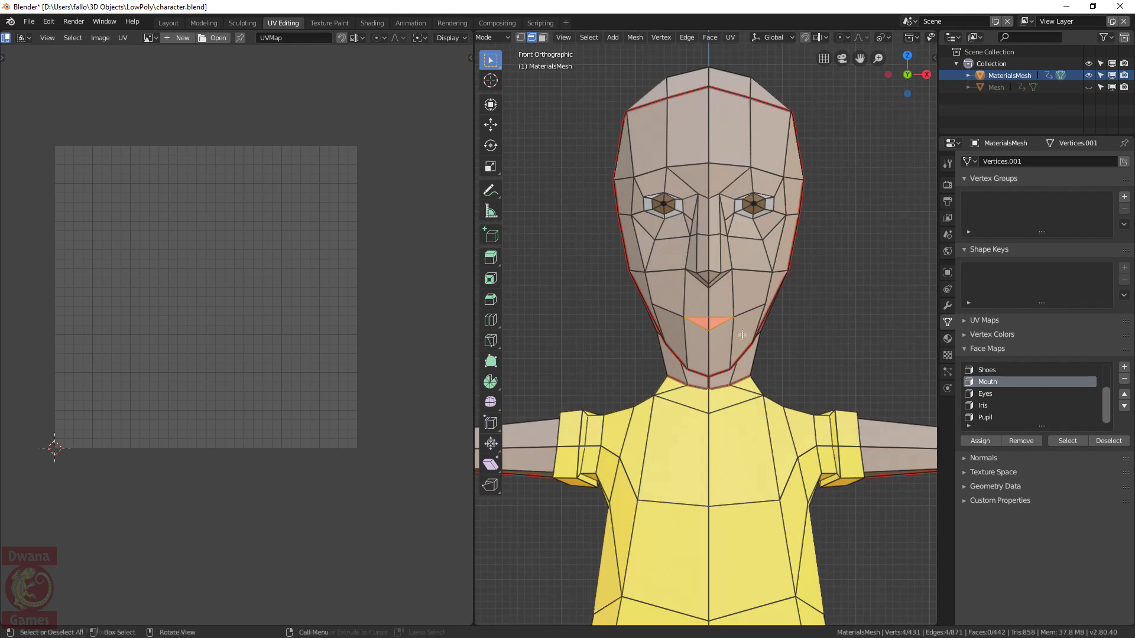
{"action": "key", "text": "ctrl+e"}
{"action": "left_click", "coordinate": [740, 331]}
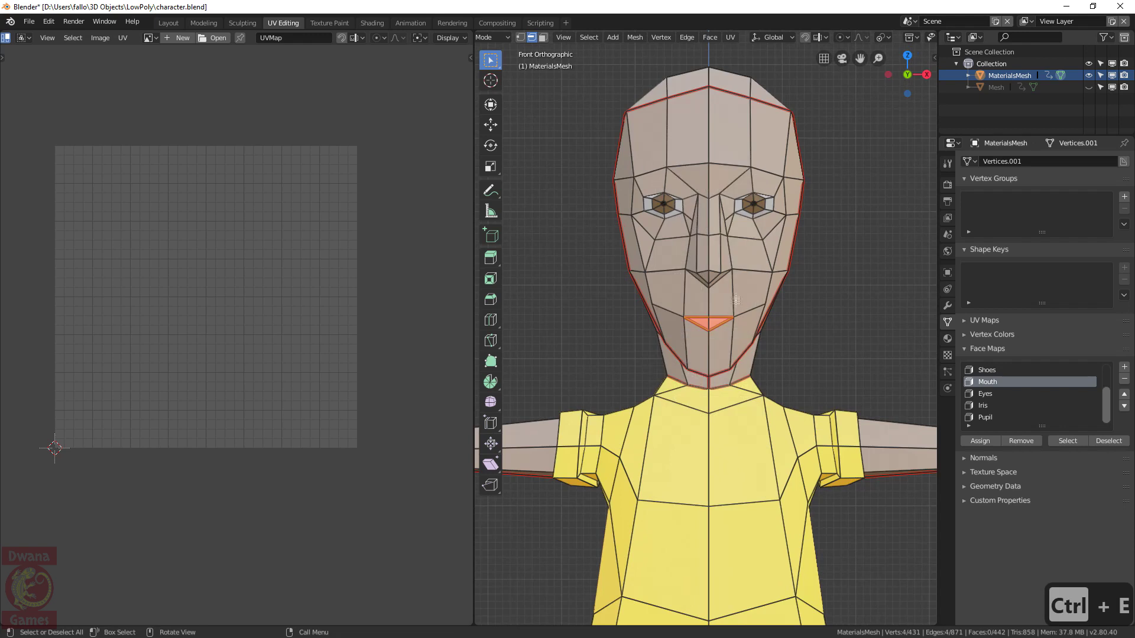
Select only the Eyes face map's faces and mark their boundary loops as seams
{"action": "scroll", "coordinate": [736, 296], "scroll_direction": "up", "scroll_amount": 1}
{"action": "key", "text": "alt+a"}
{"action": "left_click", "coordinate": [1005, 394]}
{"action": "left_click", "coordinate": [1067, 443]}
{"action": "left_click", "coordinate": [588, 37]}
{"action": "mouse_move", "coordinate": [628, 218]}
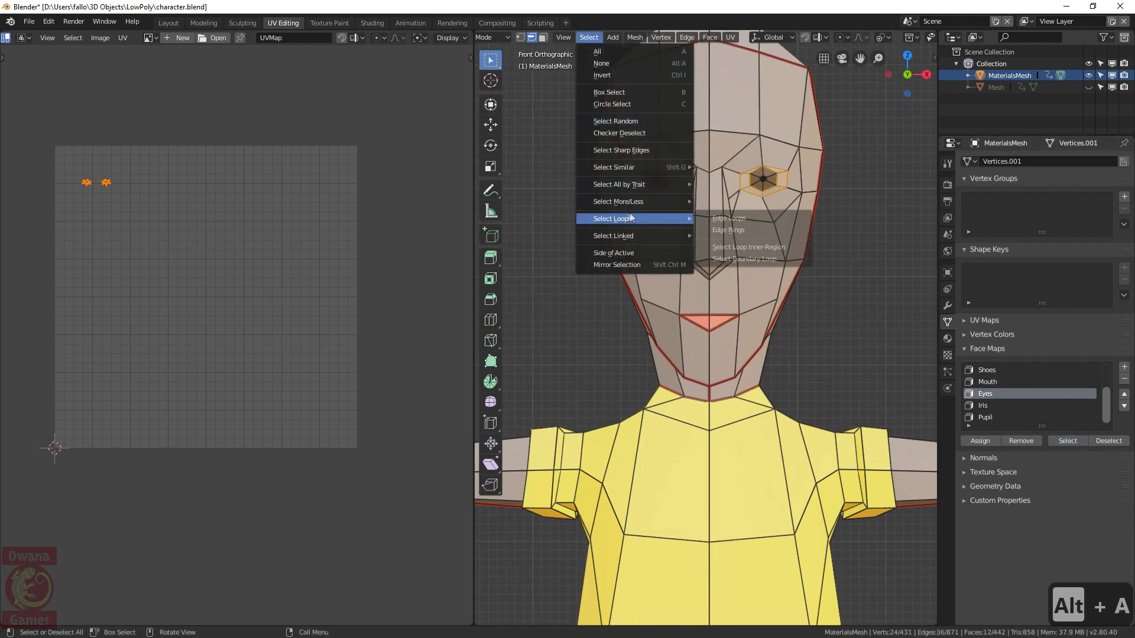
{"action": "left_click", "coordinate": [742, 258]}
{"action": "key", "text": "ctrl+e"}
{"action": "left_click", "coordinate": [739, 308]}
Add the Iris face map's faces to the selection, mark the boundary loops as seams, and deselect everything
{"action": "left_click", "coordinate": [985, 406]}
{"action": "left_click", "coordinate": [1068, 441]}
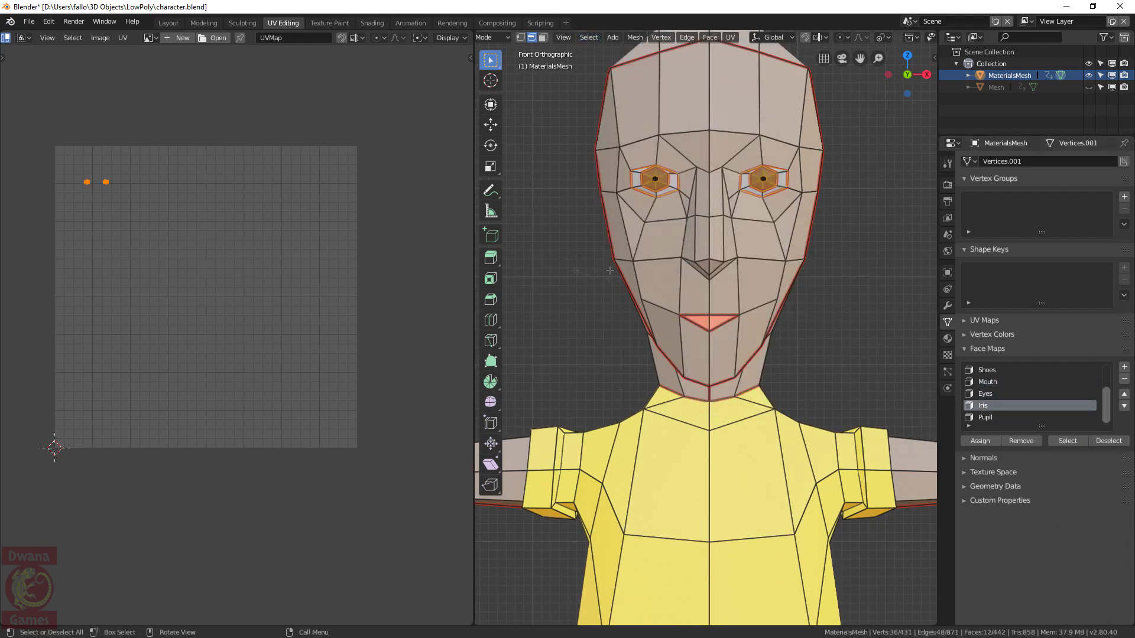
{"action": "left_click", "coordinate": [588, 36]}
{"action": "mouse_move", "coordinate": [639, 222]}
{"action": "left_click", "coordinate": [733, 259]}
{"action": "key", "text": "ctrl+e"}
{"action": "left_click", "coordinate": [728, 262]}
{"action": "key", "text": "alt+a"}
{"action": "scroll", "coordinate": [728, 262], "scroll_direction": "up", "scroll_amount": 3}
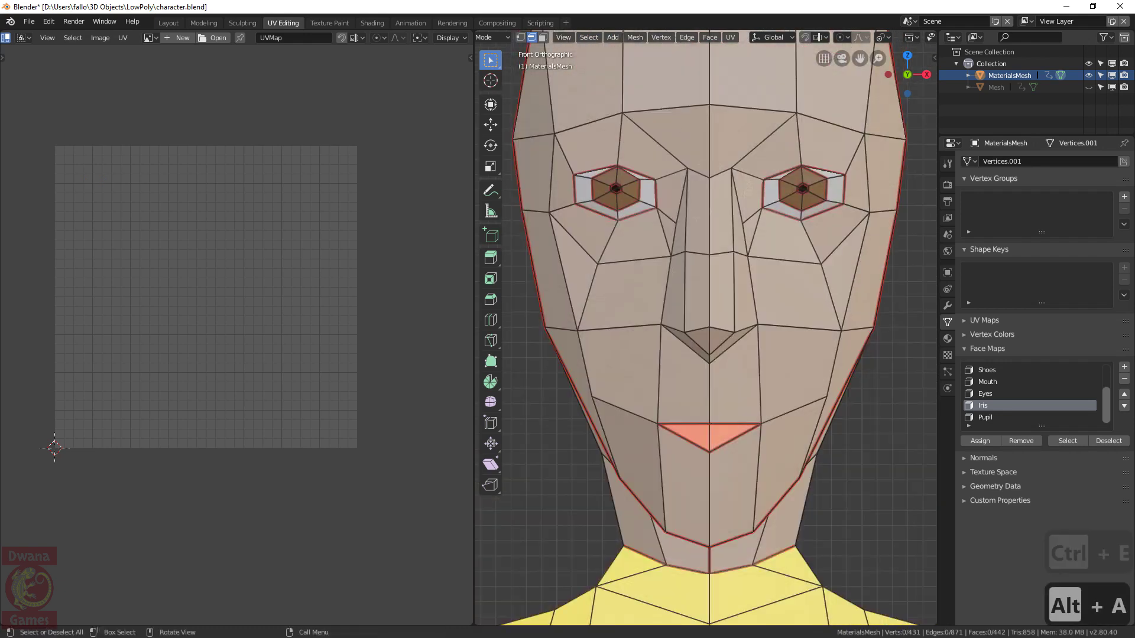
In face select mode, select the faces of the Mouth, Eyes, Iris and Pupil face maps and unwrap them
{"action": "left_click", "coordinate": [988, 382]}
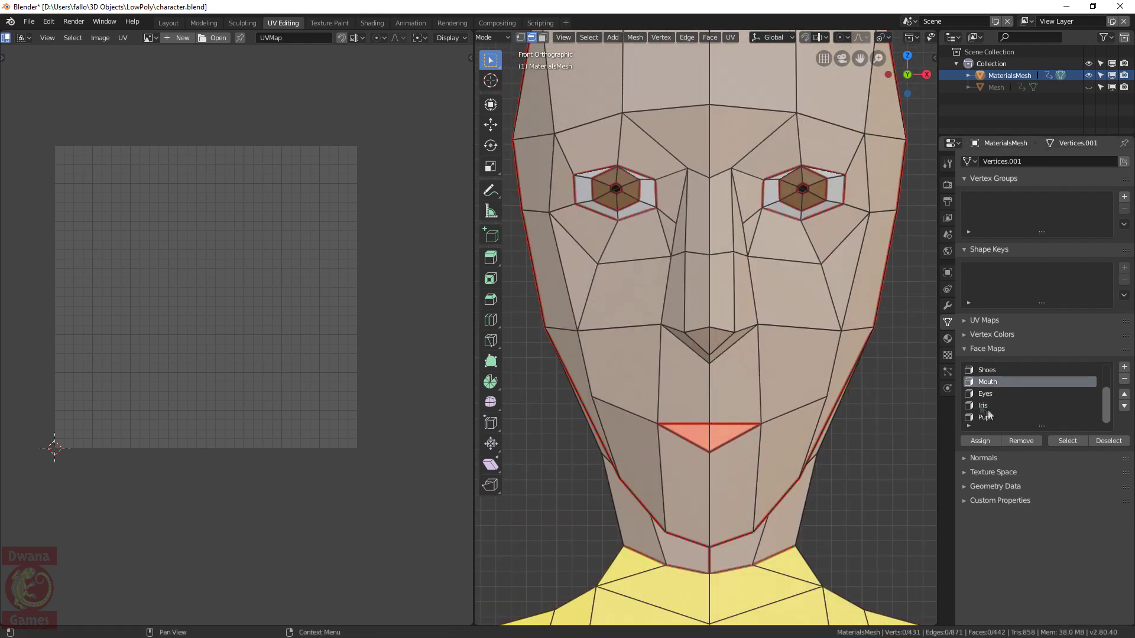
{"action": "left_click", "coordinate": [542, 38]}
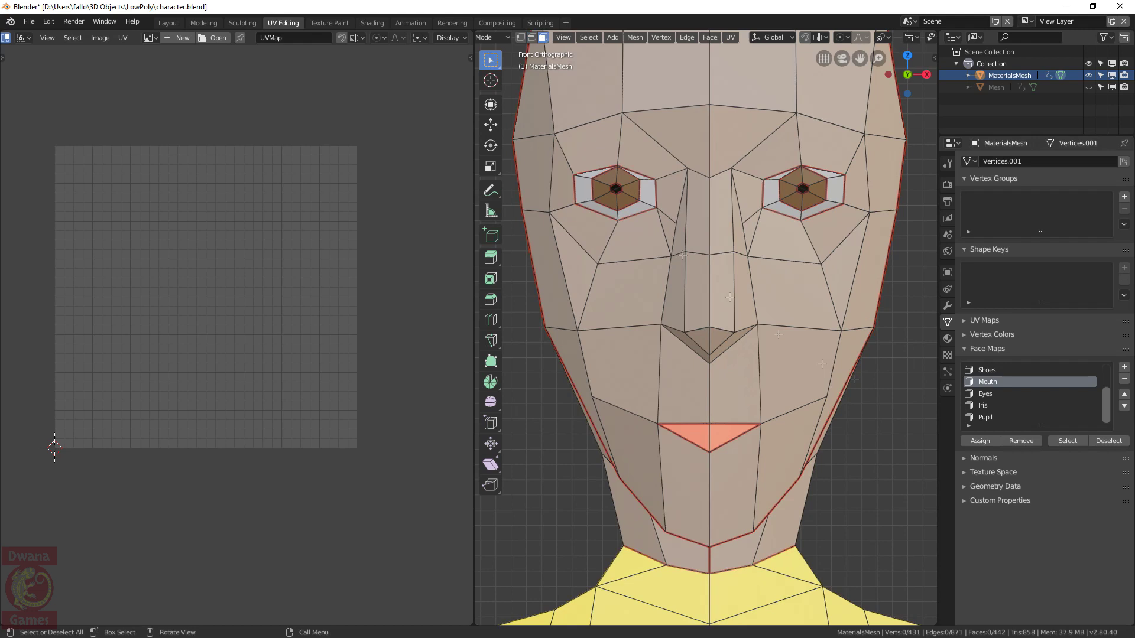
{"action": "left_click", "coordinate": [1068, 441]}
{"action": "left_click", "coordinate": [991, 394]}
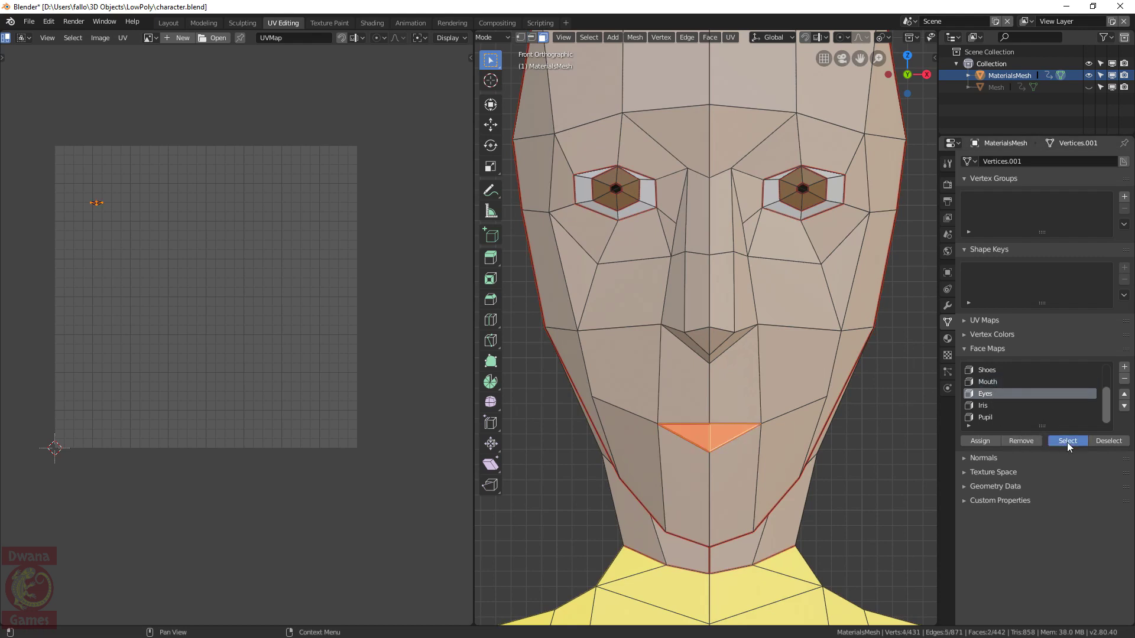
{"action": "left_click", "coordinate": [1066, 442]}
{"action": "left_click", "coordinate": [993, 405]}
{"action": "left_click", "coordinate": [1076, 441]}
{"action": "left_click", "coordinate": [1001, 416]}
{"action": "left_click", "coordinate": [1073, 444]}
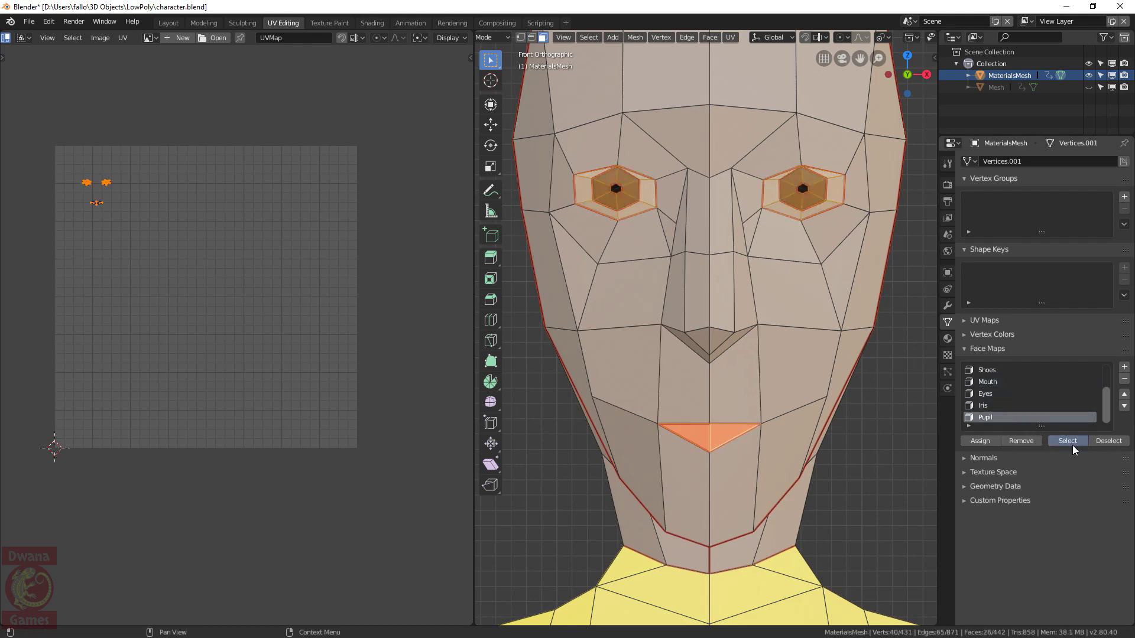
{"action": "key", "text": "u"}
{"action": "left_click", "coordinate": [662, 280]}
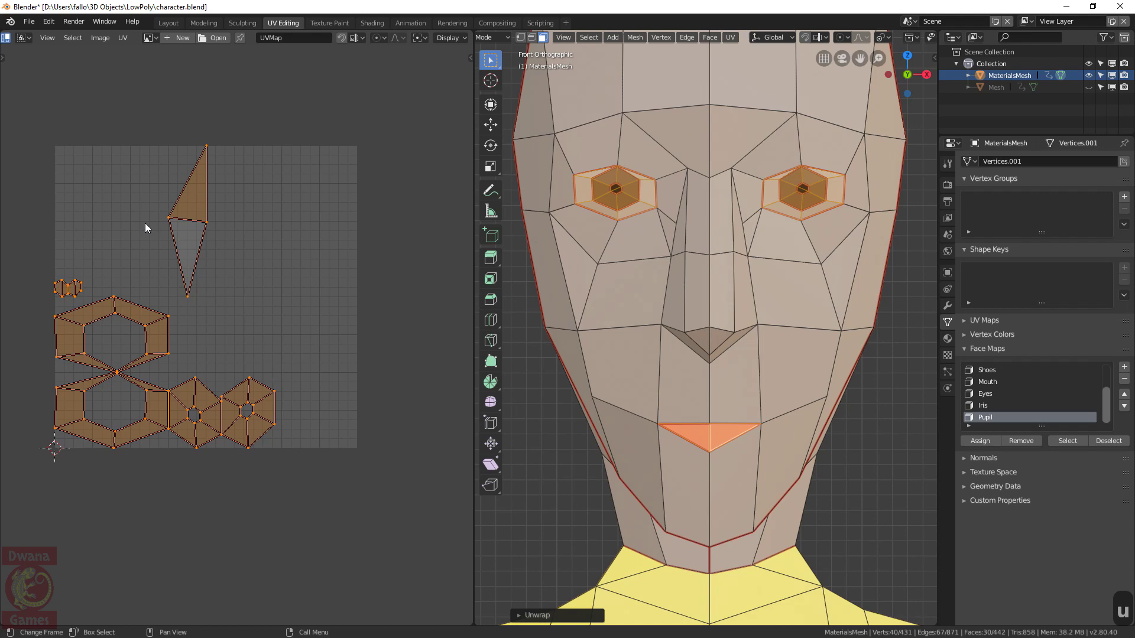
Move the two iris UV islands away from the eye islands and shift the small pupil islands upward
{"action": "scroll", "coordinate": [51, 37], "scroll_direction": "up", "scroll_amount": 3}
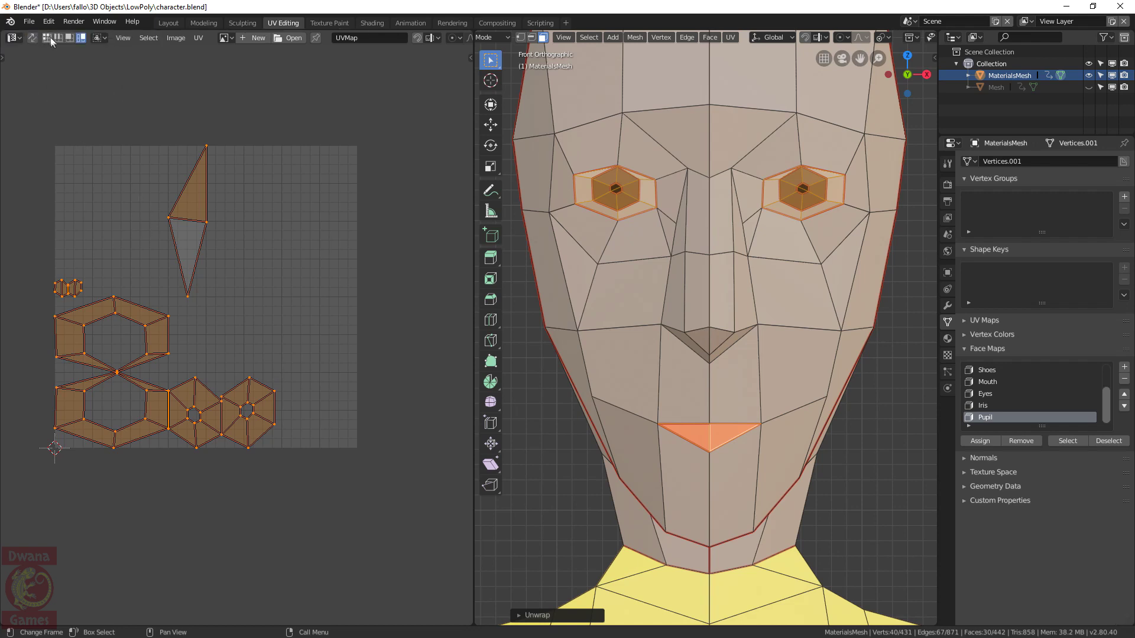
{"action": "left_click", "coordinate": [203, 400]}
{"action": "left_click", "coordinate": [236, 416], "text": "shift"}
{"action": "left_click", "coordinate": [237, 421], "text": "shift"}
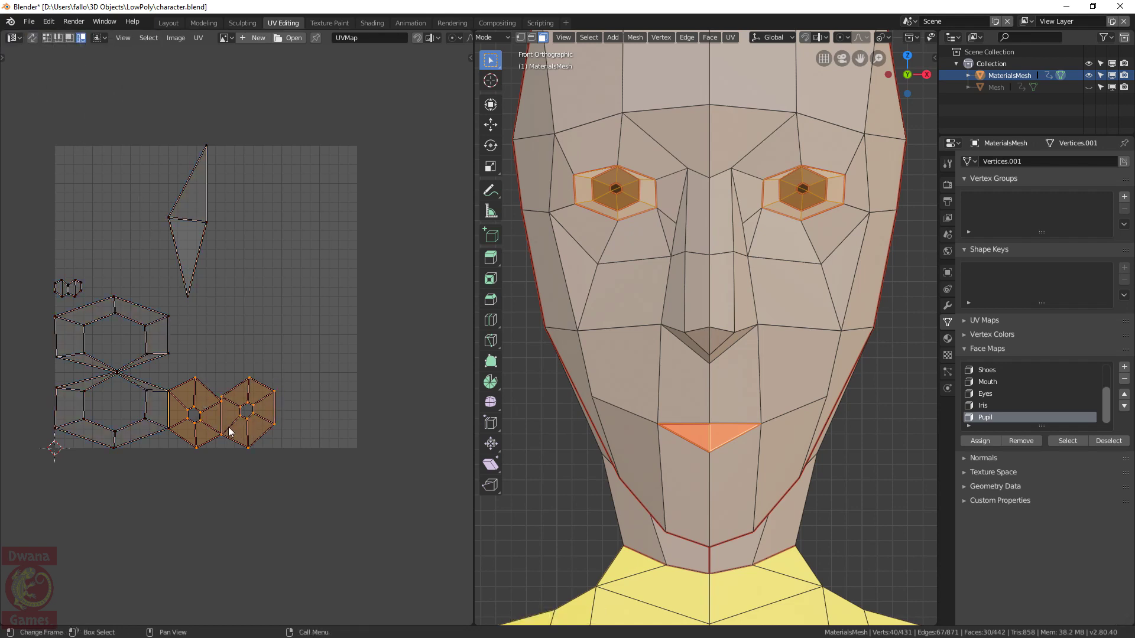
{"action": "key", "text": "g"}
{"action": "left_click", "coordinate": [276, 424]}
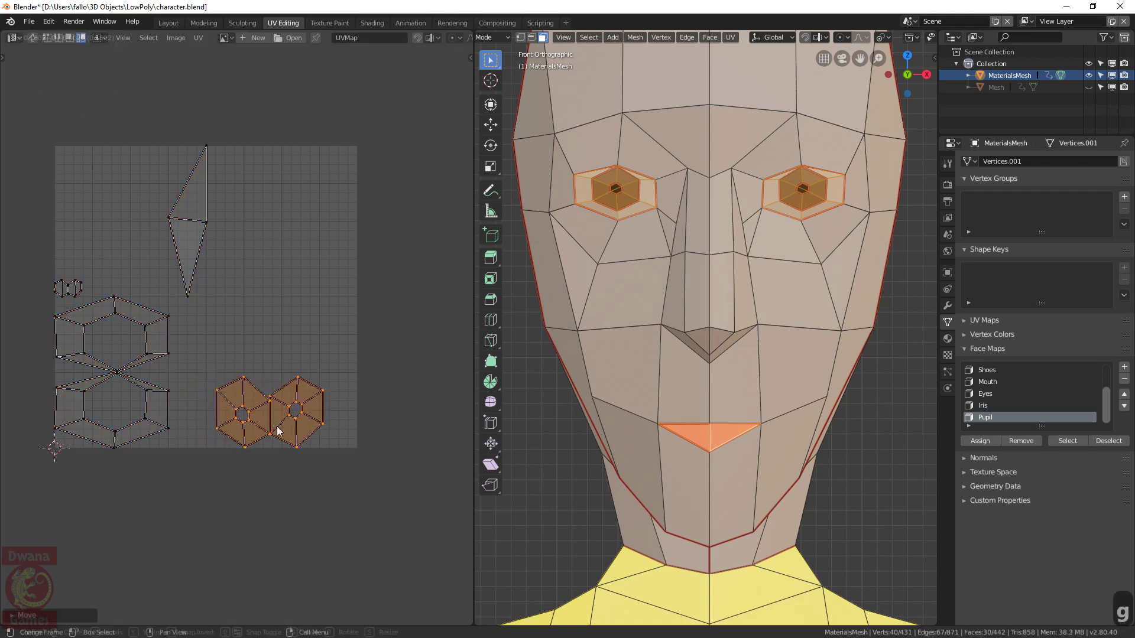
{"action": "left_click", "coordinate": [68, 288]}
{"action": "key", "text": "g"}
{"action": "left_click", "coordinate": [84, 239]}
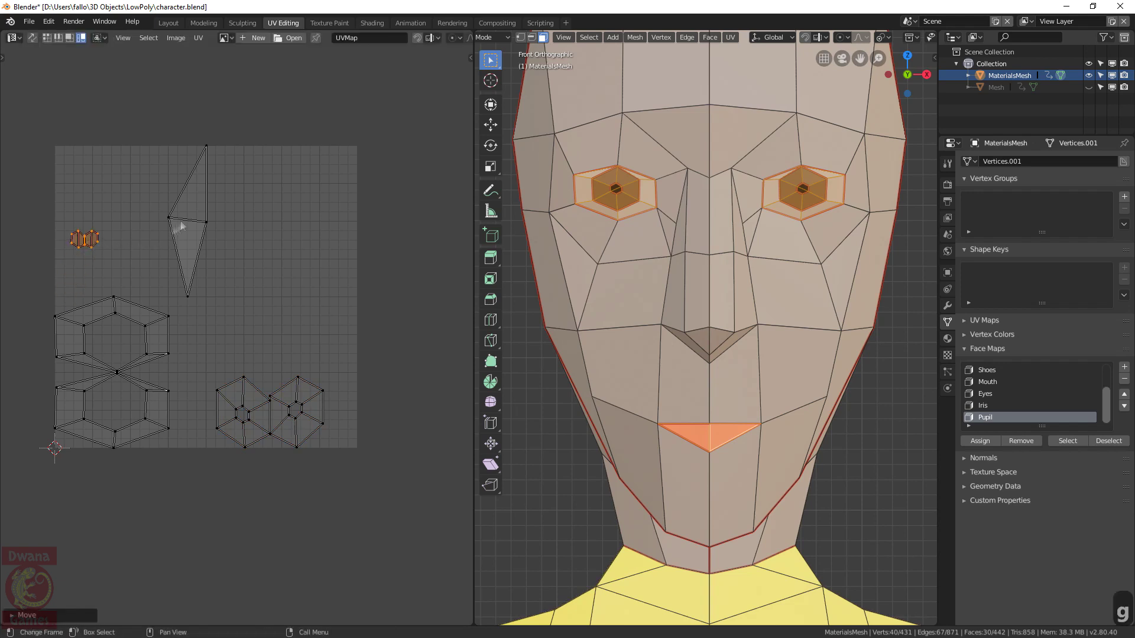
Move the mouth UV island toward the middle of the UV space and rotate it about -96° so it lies horizontally
{"action": "left_click", "coordinate": [181, 228]}
{"action": "key", "text": "g"}
{"action": "left_click", "coordinate": [243, 232]}
{"action": "key", "text": "r"}
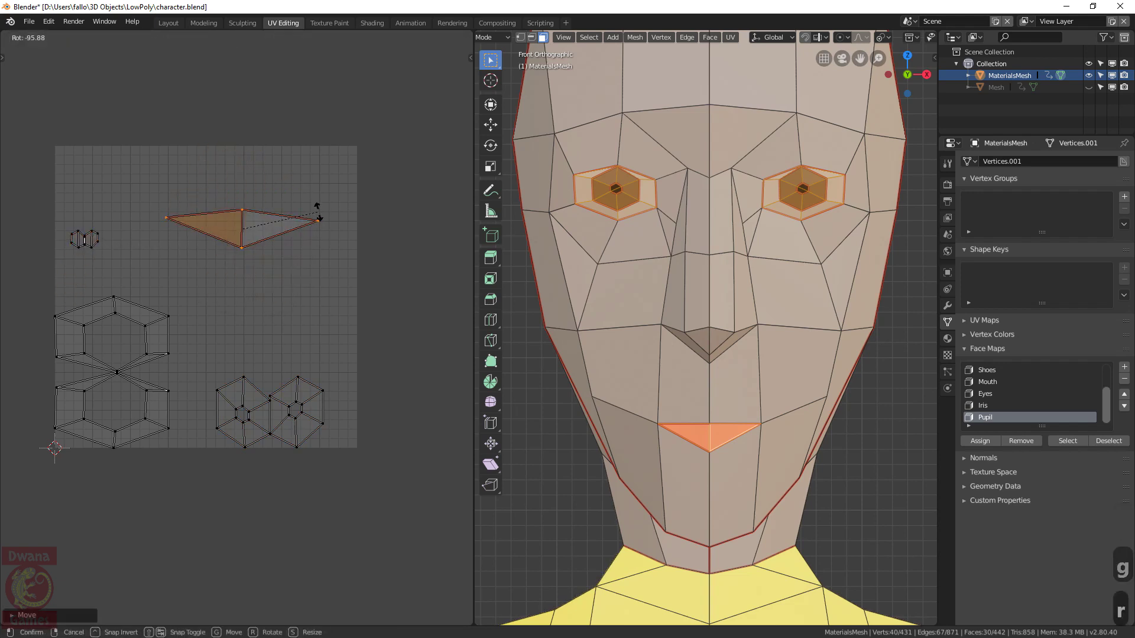
{"action": "left_click", "coordinate": [310, 229]}
Select all the facial feature UV islands and display the BakedTexture image behind them
{"action": "key", "text": "alt+a"}
{"action": "key", "text": "a"}
{"action": "left_click", "coordinate": [225, 38]}
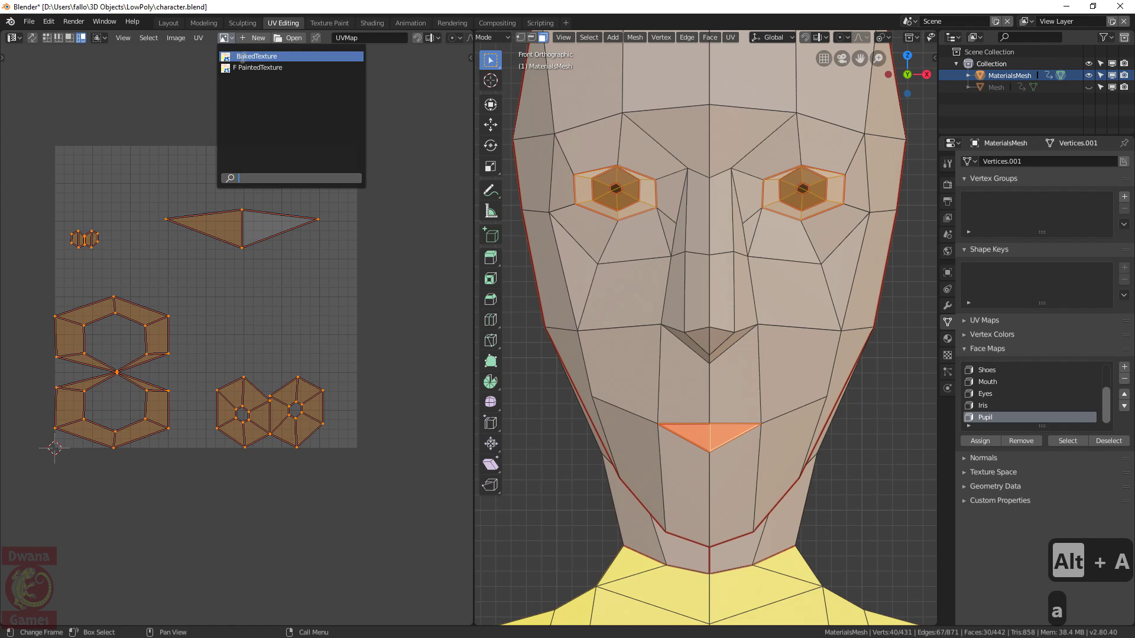
{"action": "left_click", "coordinate": [243, 55]}
{"action": "scroll", "coordinate": [315, 307], "scroll_direction": "down", "scroll_amount": 4}
{"action": "scroll", "coordinate": [315, 308], "scroll_direction": "up", "scroll_amount": 2}
Scale the facial feature UV islands down together and move them onto the lower part of the baked face area
{"action": "key", "text": "s"}
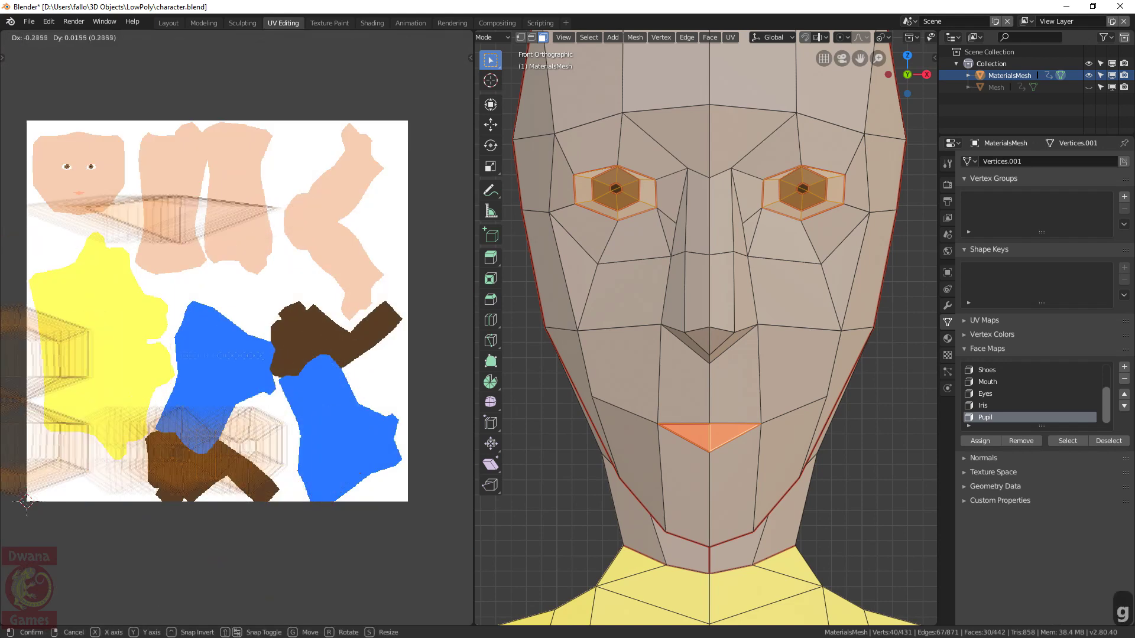
{"action": "left_click", "coordinate": [44, 351]}
{"action": "key", "text": "g"}
{"action": "left_click", "coordinate": [91, 251]}
{"action": "scroll", "coordinate": [91, 252], "scroll_direction": "up", "scroll_amount": 4}
{"action": "middle_click_drag", "start_coordinate": [91, 252], "coordinate": [295, 343]}
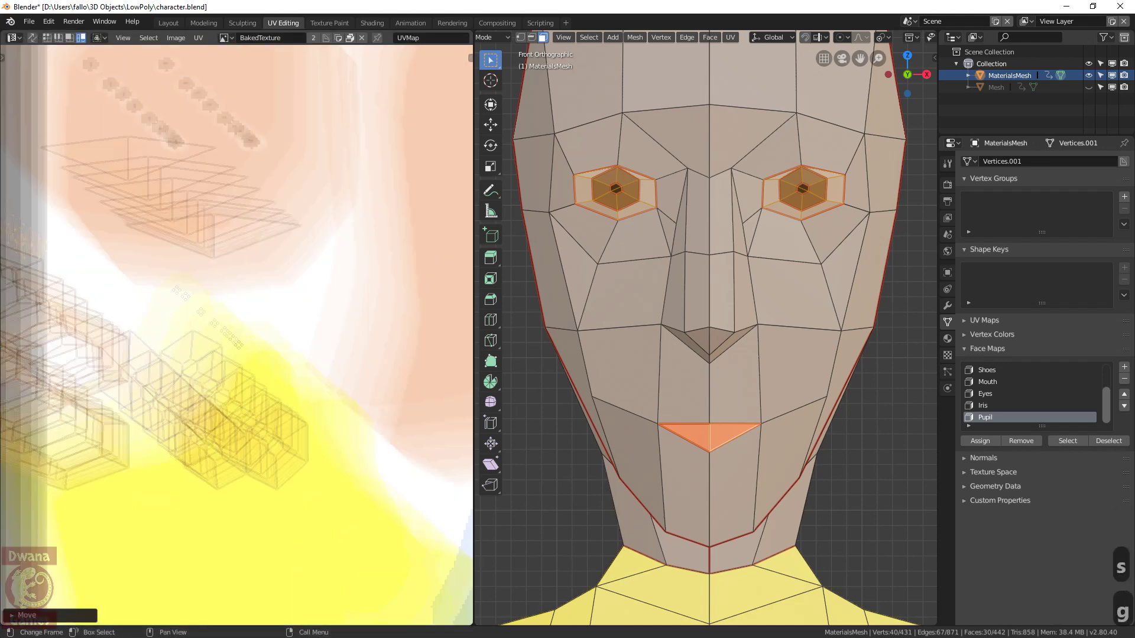
{"action": "scroll", "coordinate": [291, 355], "scroll_direction": "up", "scroll_amount": 4}
{"action": "key", "text": "s"}
{"action": "left_click", "coordinate": [165, 443]}
{"action": "key", "text": "g"}
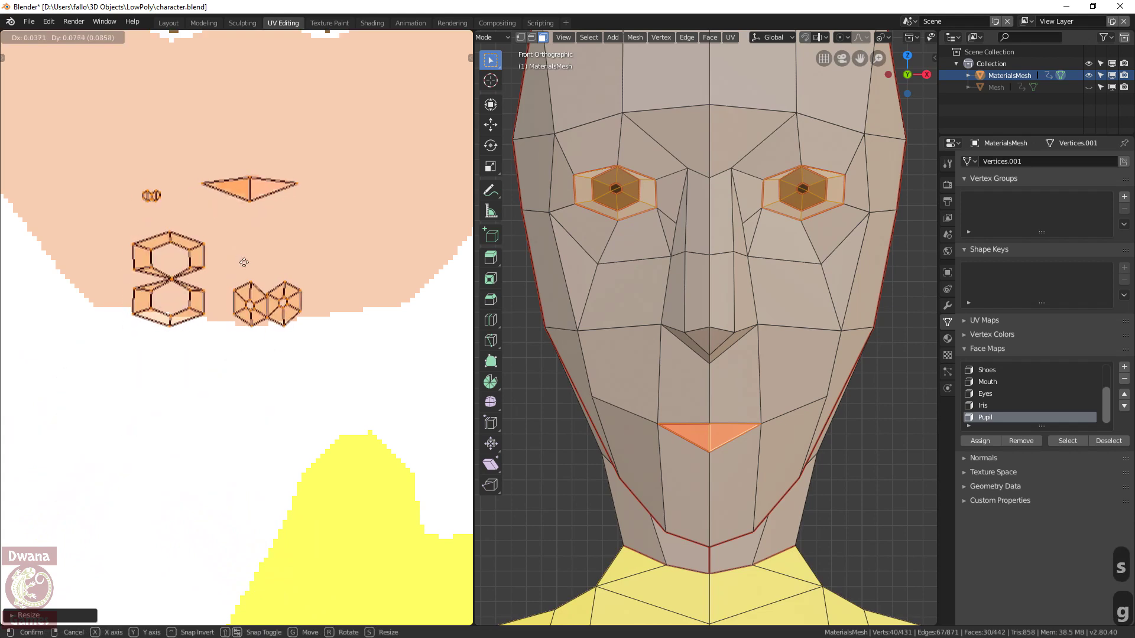
{"action": "left_click", "coordinate": [246, 261]}
Move the facial feature UV islands into the empty white area between the skin-colored and blue regions of BakedTexture
{"action": "middle_click_drag", "start_coordinate": [212, 290], "coordinate": [201, 431]}
{"action": "scroll", "coordinate": [210, 421], "scroll_direction": "down", "scroll_amount": 5}
{"action": "middle_click_drag", "start_coordinate": [273, 477], "coordinate": [127, 322]}
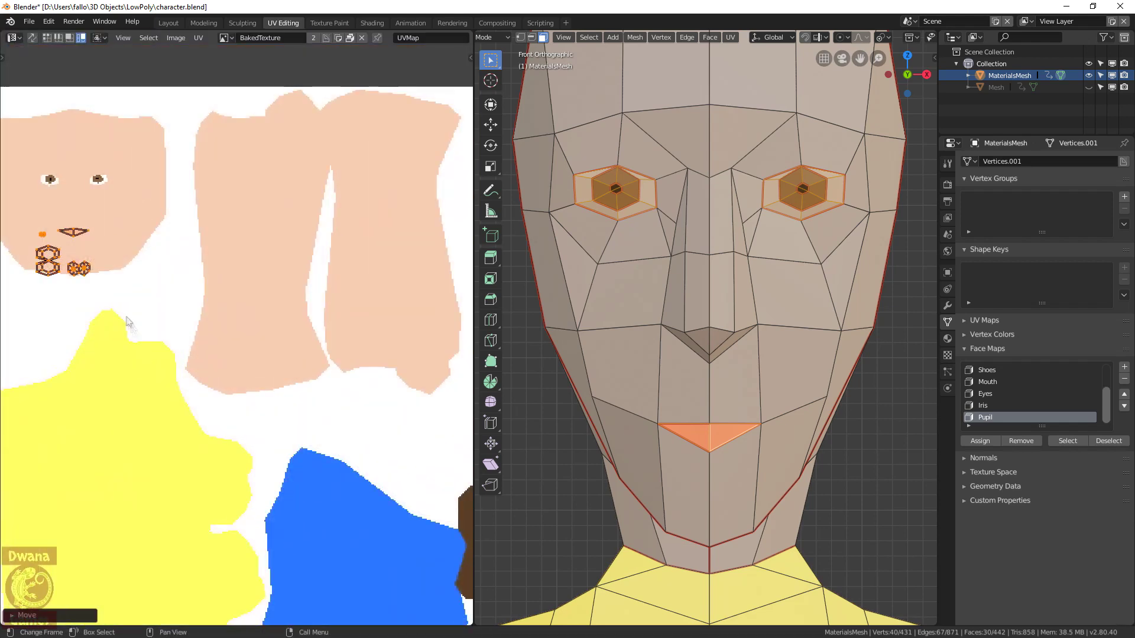
{"action": "key", "text": "g"}
{"action": "left_click", "coordinate": [398, 449]}
{"action": "scroll", "coordinate": [398, 449], "scroll_direction": "down", "scroll_amount": 2}
{"action": "middle_click_drag", "start_coordinate": [398, 449], "coordinate": [281, 345]}
{"action": "scroll", "coordinate": [281, 345], "scroll_direction": "up", "scroll_amount": 4}
Move the mouth UV island across the white gap and place the pair of eye islands between it and the irises
{"action": "left_click", "coordinate": [211, 262]}
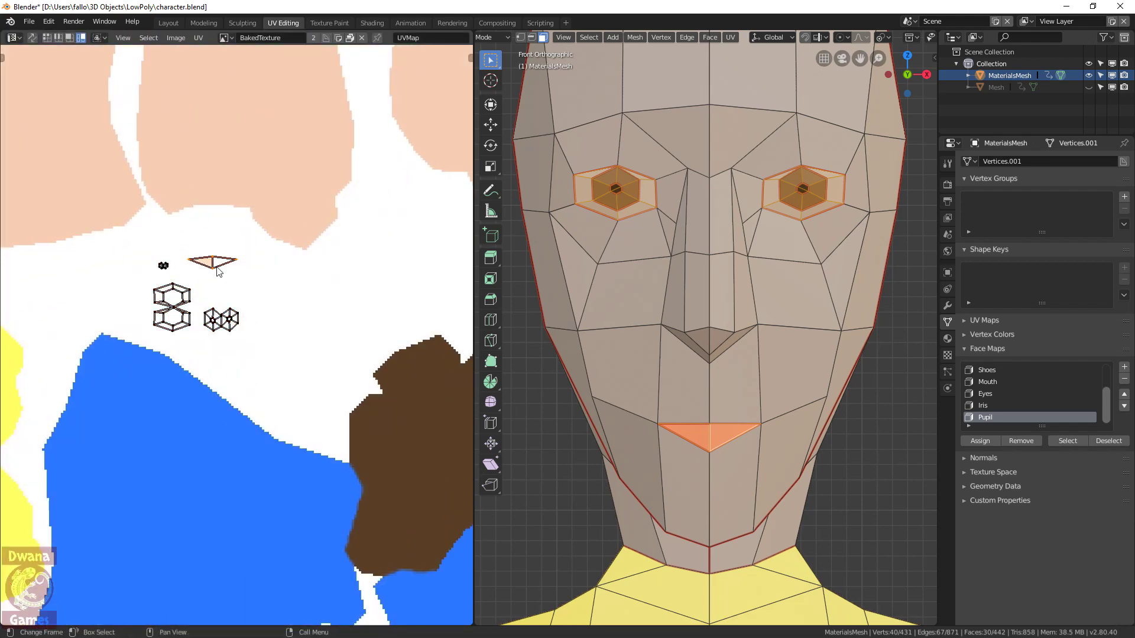
{"action": "key", "text": "g"}
{"action": "left_click", "coordinate": [336, 309]}
{"action": "left_click", "coordinate": [185, 319]}
{"action": "key", "text": "g"}
{"action": "left_click", "coordinate": [265, 316]}
Move the iris UV islands and the pupil islands farther along the white gap so each feature group stands apart
{"action": "left_click", "coordinate": [230, 320]}
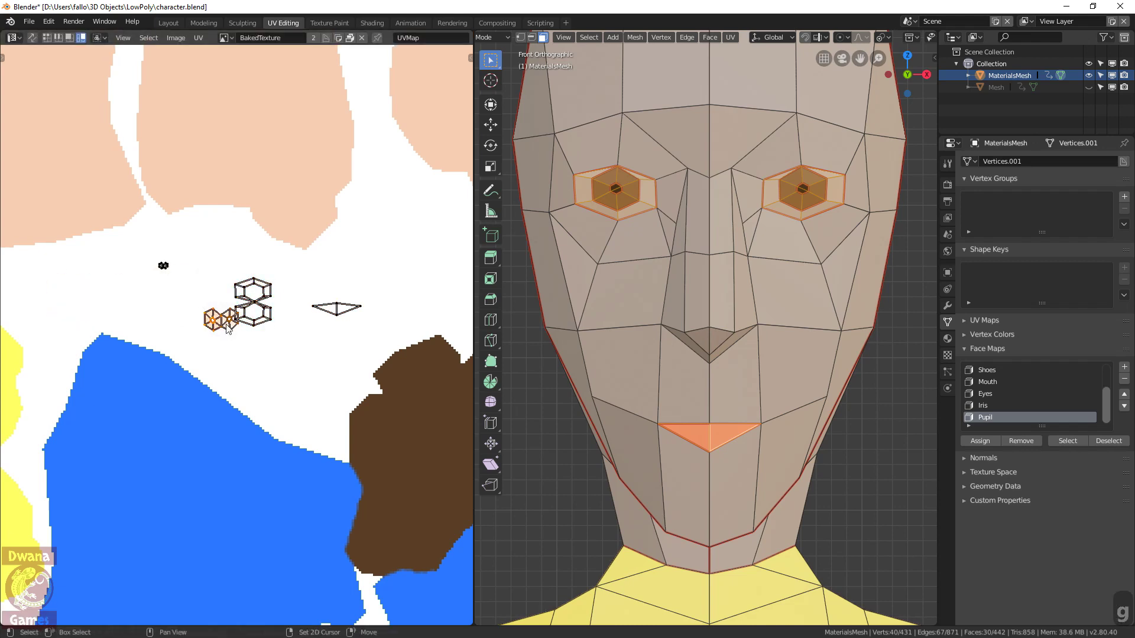
{"action": "key", "text": "g"}
{"action": "left_click", "coordinate": [165, 297]}
{"action": "left_click", "coordinate": [164, 266]}
{"action": "key", "text": "g"}
{"action": "left_click", "coordinate": [58, 296]}
{"action": "scroll", "coordinate": [58, 296], "scroll_direction": "down", "scroll_amount": 5}
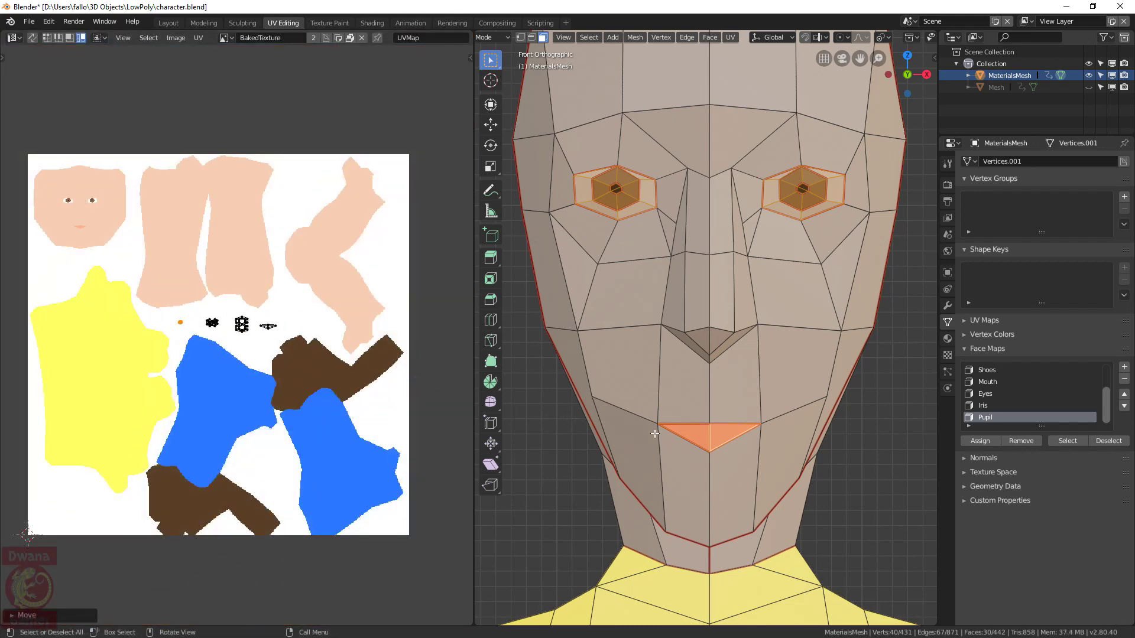
Show all UV islands and nudge the two trousers-and-shoes islands slightly up from the texture's lower edge
{"action": "key", "text": "a"}
{"action": "middle_click_drag", "start_coordinate": [310, 542], "coordinate": [308, 453]}
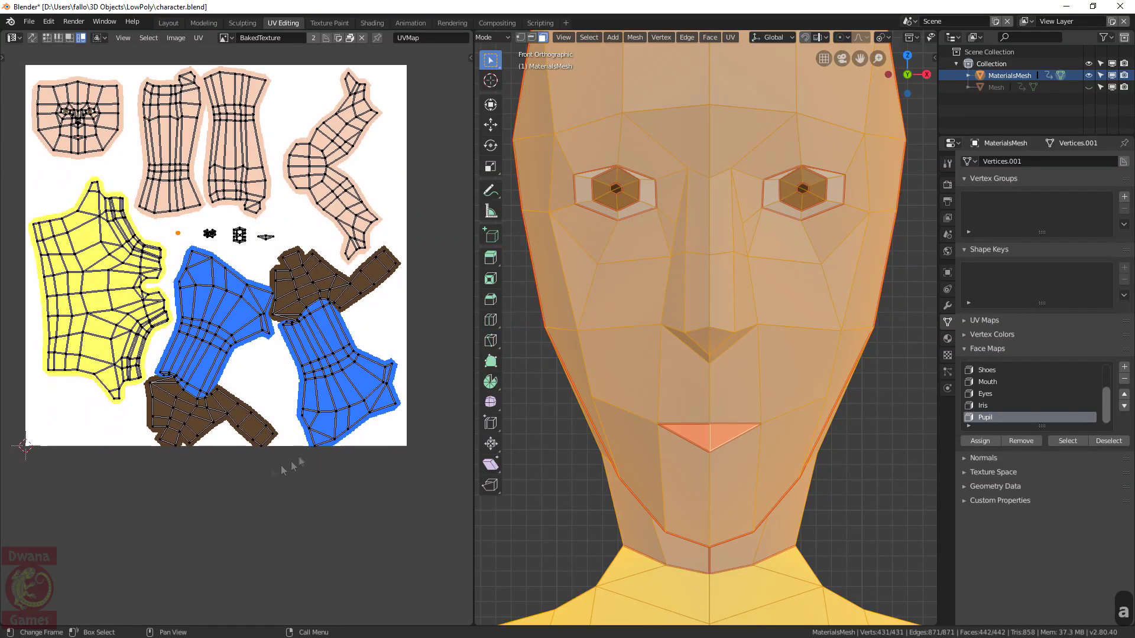
{"action": "scroll", "coordinate": [181, 452], "scroll_direction": "up", "scroll_amount": 6}
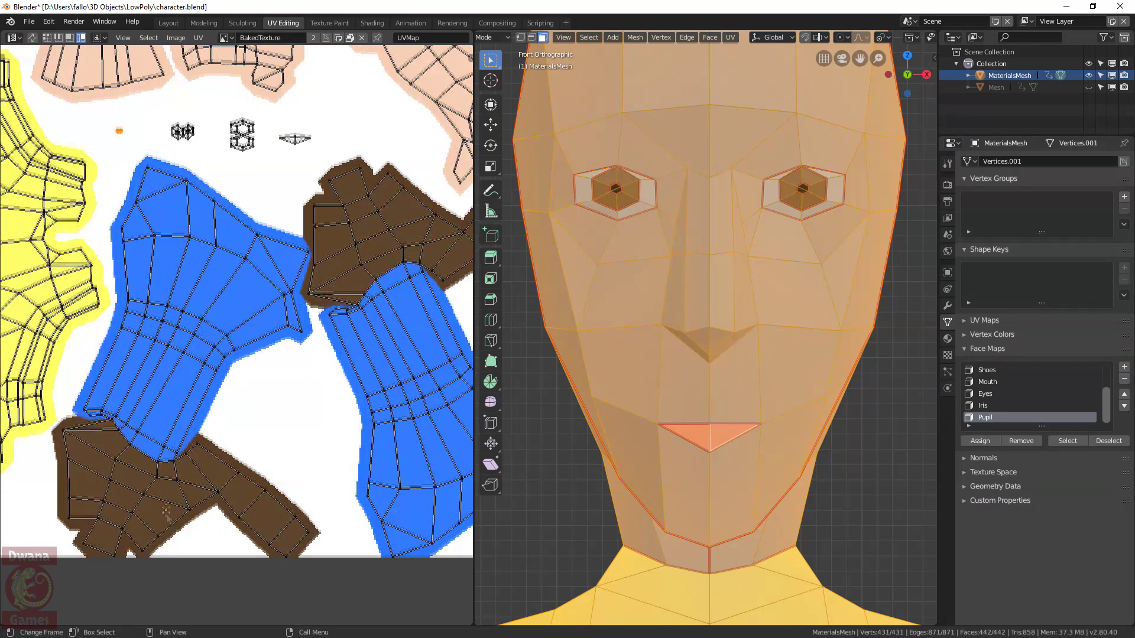
{"action": "scroll", "coordinate": [195, 452], "scroll_direction": "up", "scroll_amount": 1}
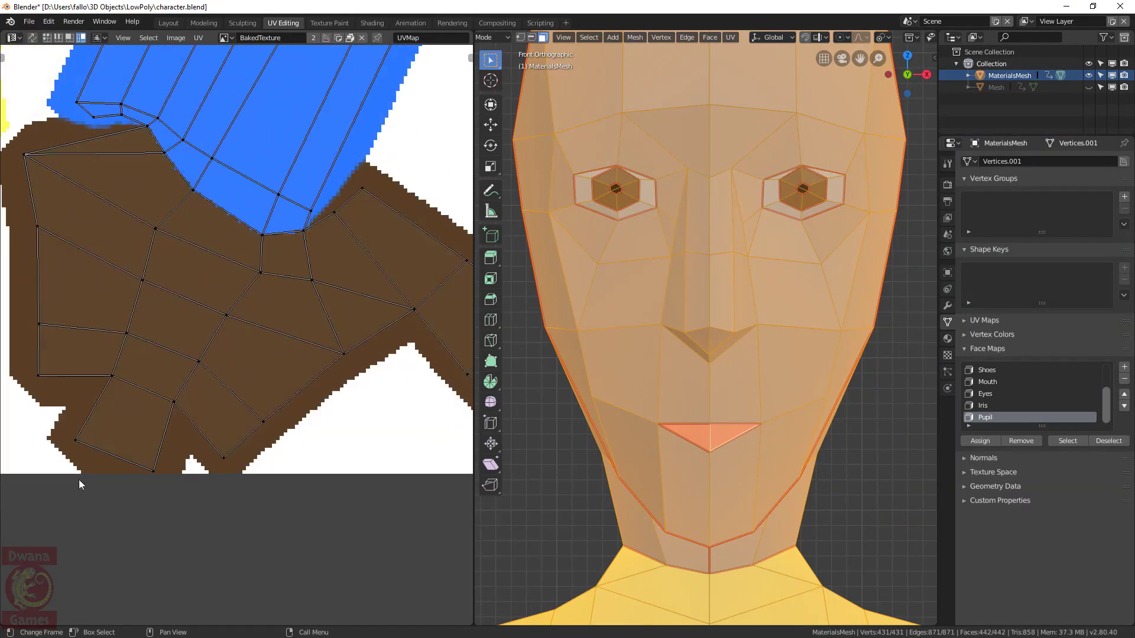
{"action": "scroll", "coordinate": [199, 347], "scroll_direction": "down", "scroll_amount": 7}
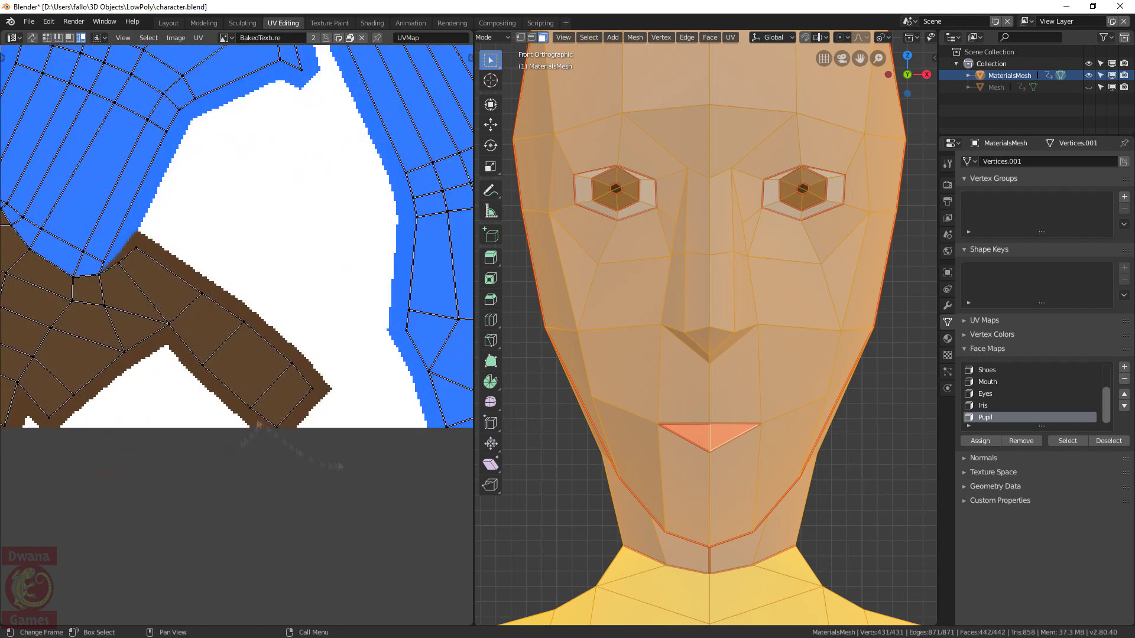
{"action": "scroll", "coordinate": [199, 348], "scroll_direction": "up", "scroll_amount": 1}
{"action": "key", "text": "g"}
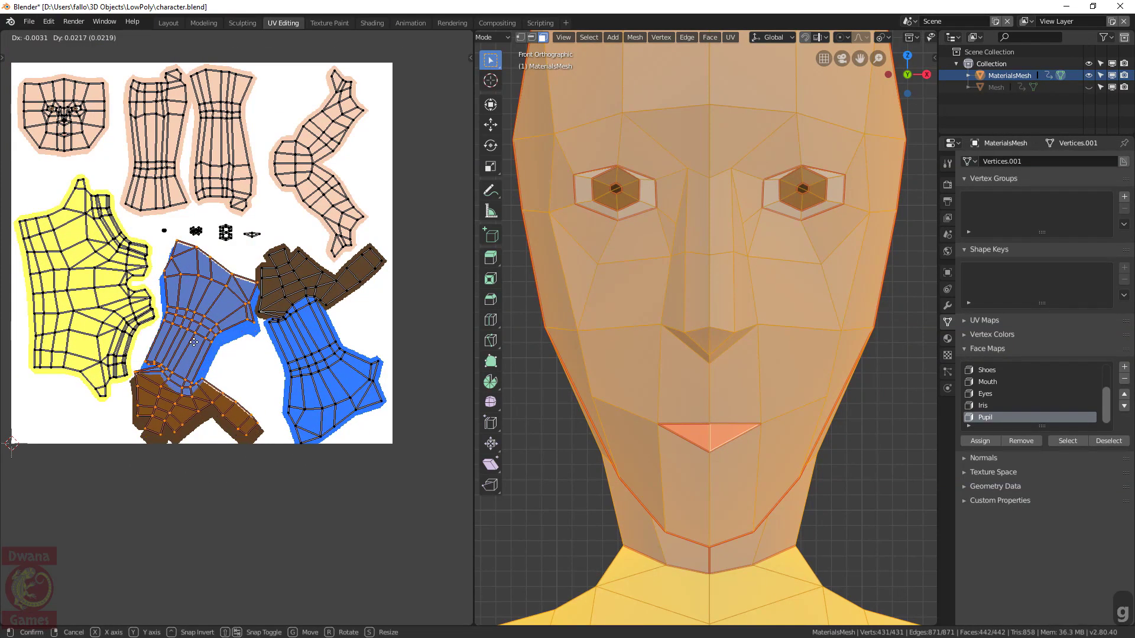
{"action": "left_click", "coordinate": [193, 344]}
{"action": "left_click", "coordinate": [313, 349]}
{"action": "key", "text": "g"}
{"action": "left_click", "coordinate": [318, 344]}
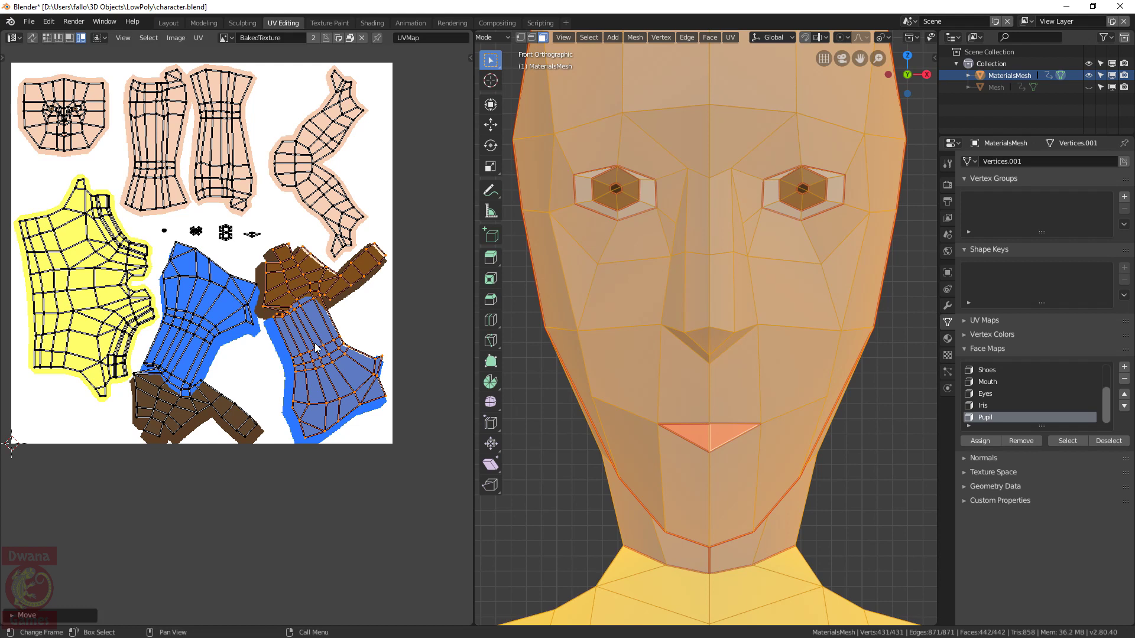
Arrange the two eye UV islands side by side in the white gap, shift the mouth island up and deselect everything
{"action": "middle_click_drag", "start_coordinate": [172, 247], "coordinate": [163, 291]}
{"action": "scroll", "coordinate": [163, 291], "scroll_direction": "up", "scroll_amount": 2}
{"action": "key", "text": "alt+a"}
{"action": "scroll", "coordinate": [288, 311], "scroll_direction": "down", "scroll_amount": 2}
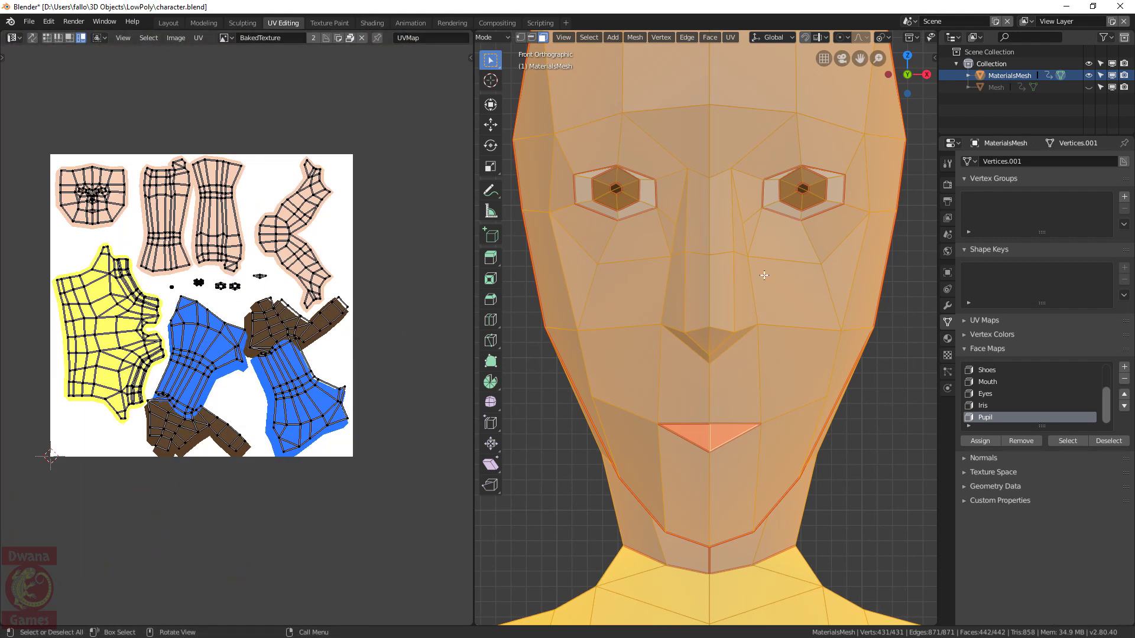
Return to object mode and bake the diffuse color of MaterialsMesh into BakedTexture
{"action": "key", "text": "Tab"}
{"action": "left_click", "coordinate": [948, 185]}
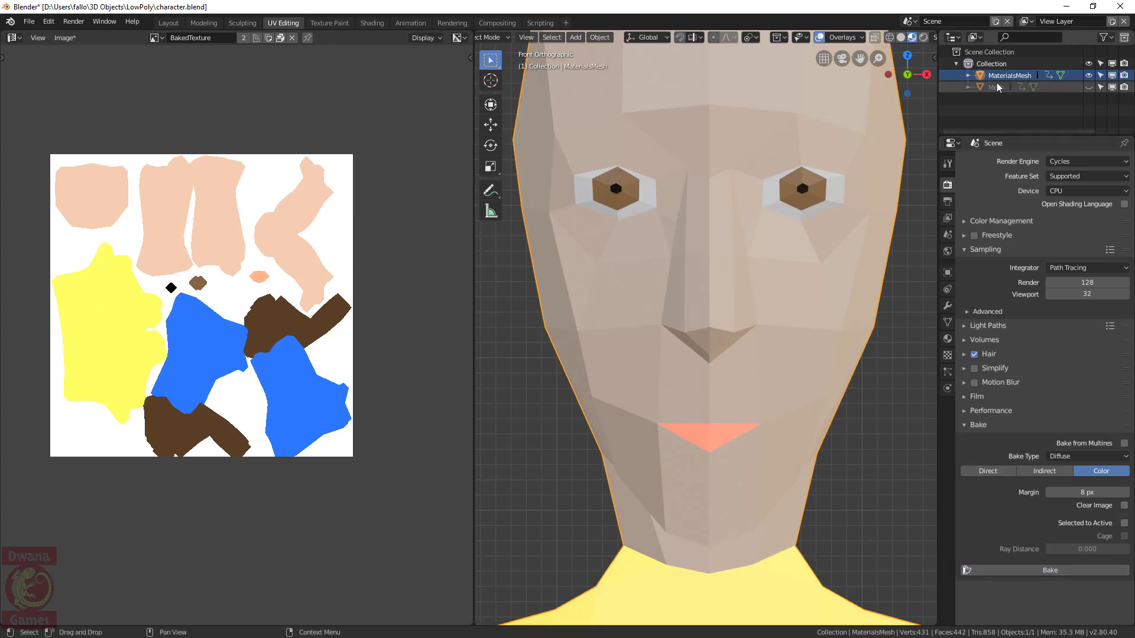
{"action": "scroll", "coordinate": [785, 156], "scroll_direction": "down", "scroll_amount": 5}
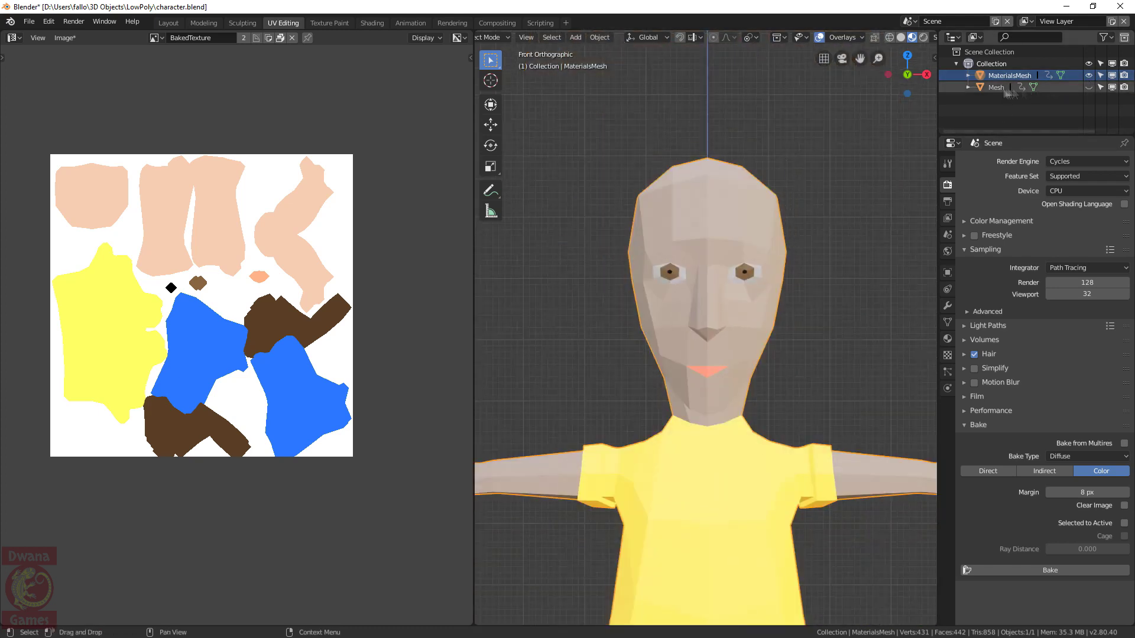
Show Mesh, hide MaterialsMesh and select Mesh to view the textured character
{"action": "left_click", "coordinate": [1088, 87]}
{"action": "left_click", "coordinate": [1088, 76]}
{"action": "left_click", "coordinate": [994, 88]}
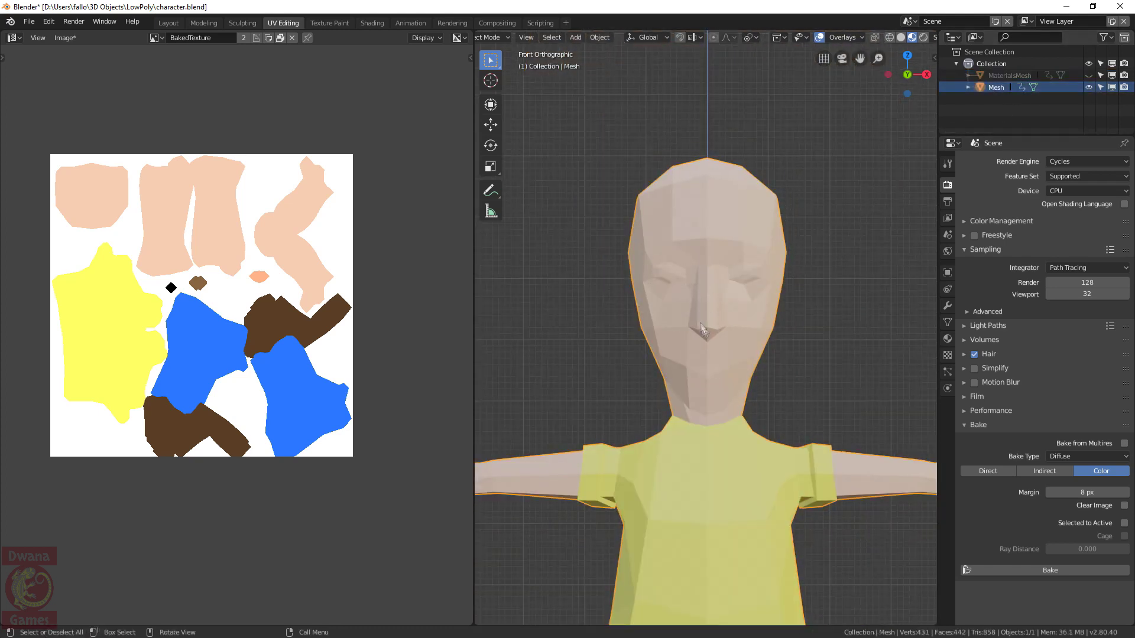
{"action": "scroll", "coordinate": [703, 331], "scroll_direction": "down", "scroll_amount": 6}
{"action": "middle_click_drag", "start_coordinate": [716, 350], "coordinate": [705, 339]}
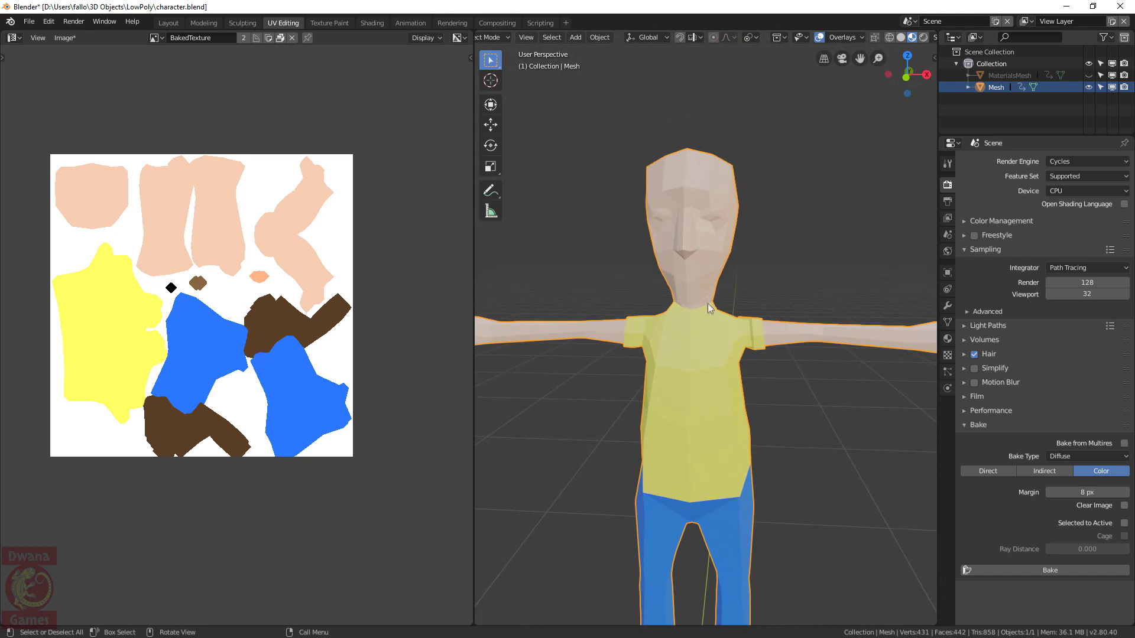
Examine all of Mesh's UV islands over BakedTexture, especially the eyes and mouth on the face island
{"action": "key", "text": "Tab"}
{"action": "key", "text": "a"}
{"action": "scroll", "coordinate": [216, 207], "scroll_direction": "up", "scroll_amount": 4}
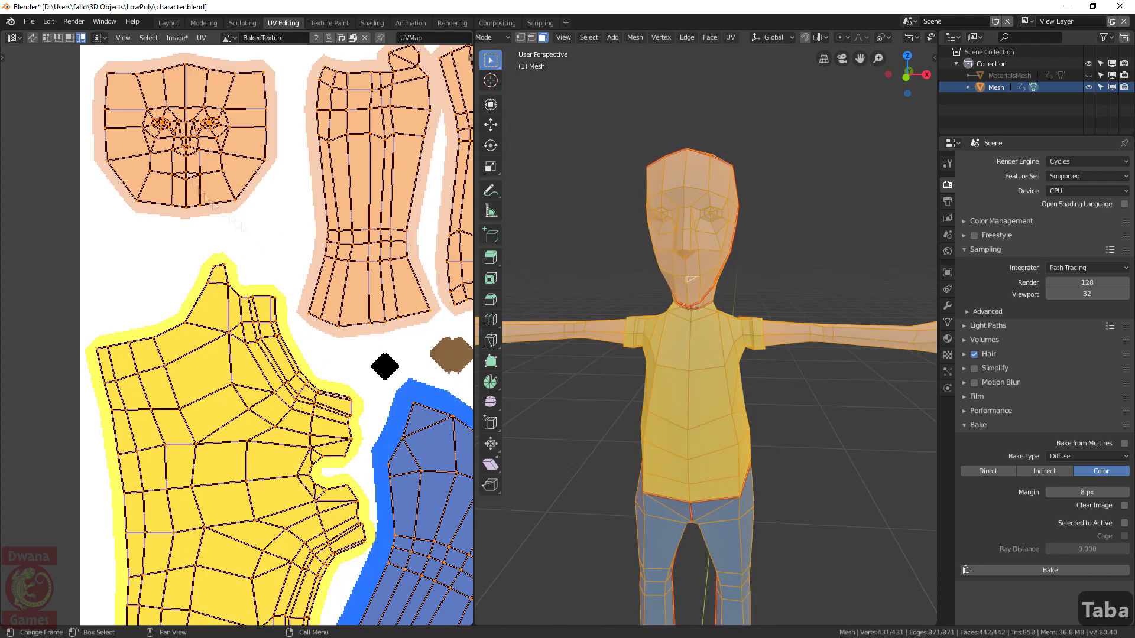
{"action": "middle_click_drag", "start_coordinate": [174, 142], "coordinate": [157, 206]}
{"action": "scroll", "coordinate": [157, 206], "scroll_direction": "up", "scroll_amount": 1}
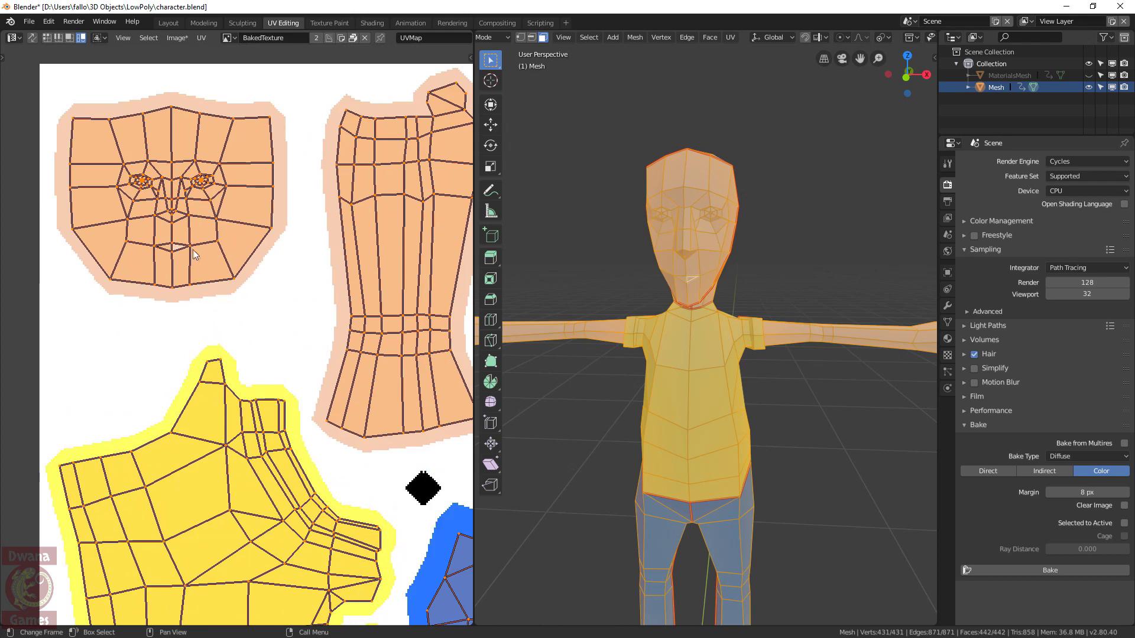
{"action": "scroll", "coordinate": [199, 257], "scroll_direction": "down", "scroll_amount": 4}
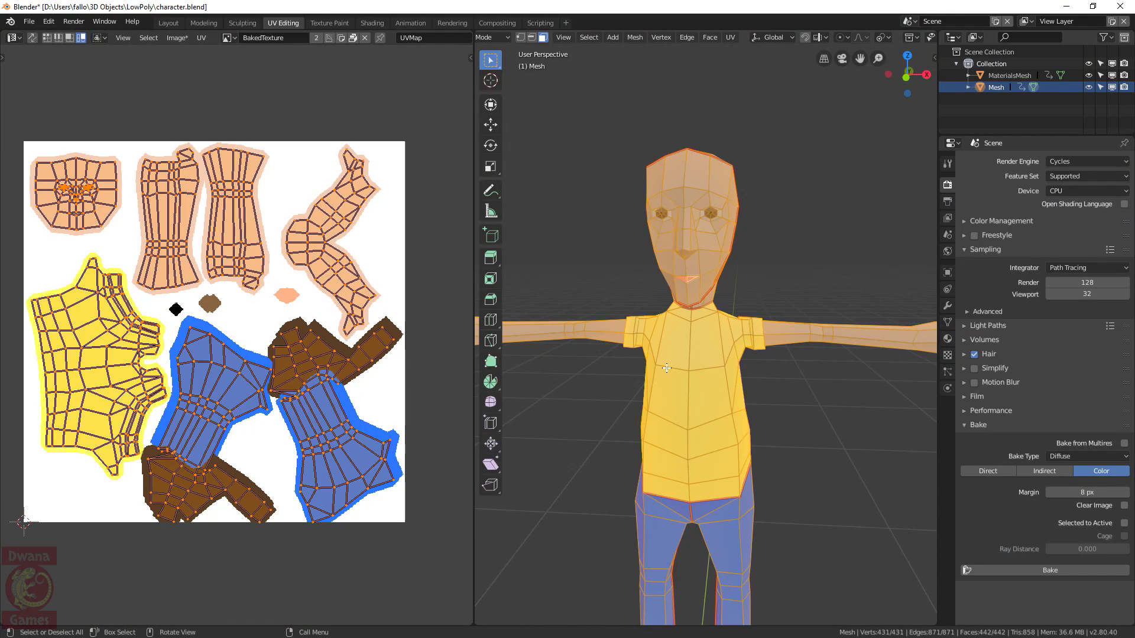
Select Mesh with MaterialsMesh as the active object and transfer the UV maps from MaterialsMesh to Mesh
{"action": "key", "text": "Tab"}
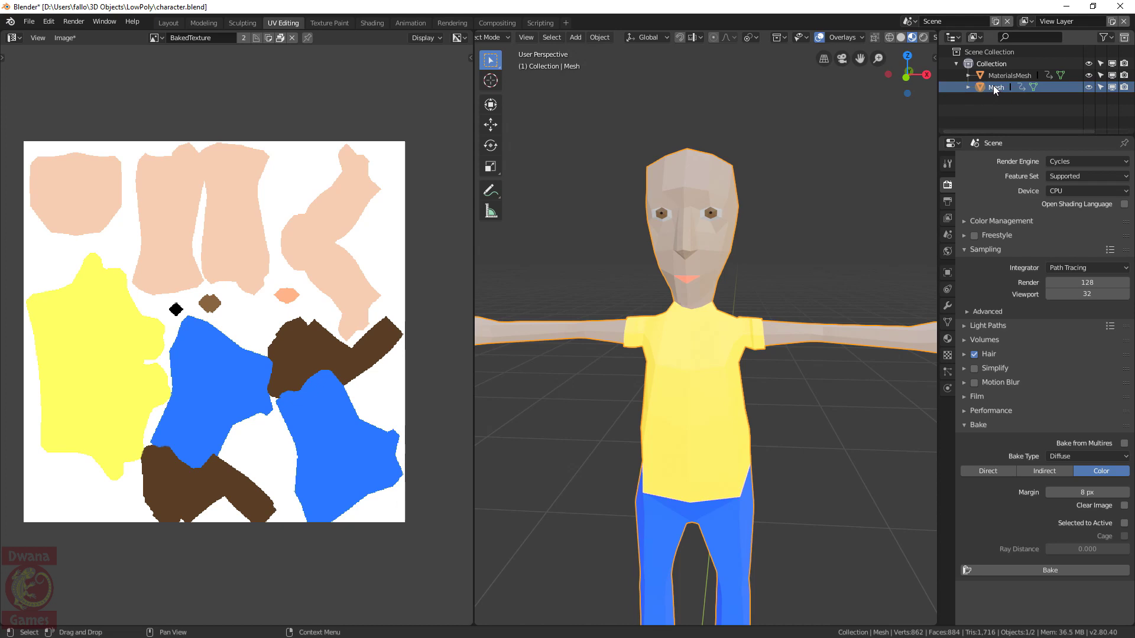
{"action": "left_click", "coordinate": [1008, 75], "text": "ctrl"}
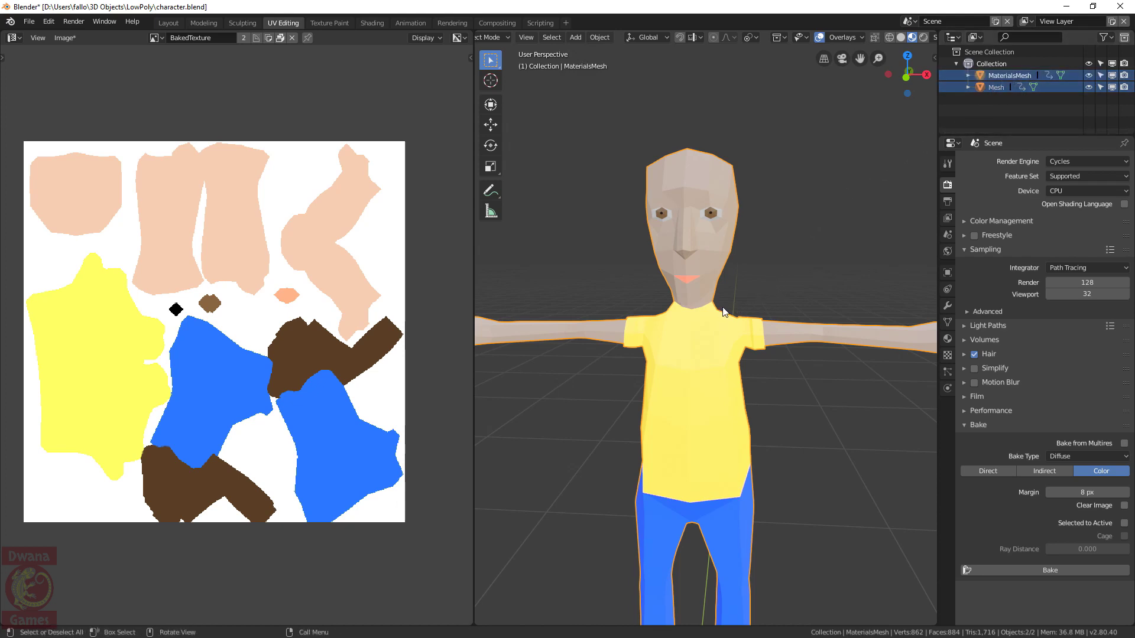
{"action": "key", "text": "ctrl"}
{"action": "key", "text": "ctrl+l"}
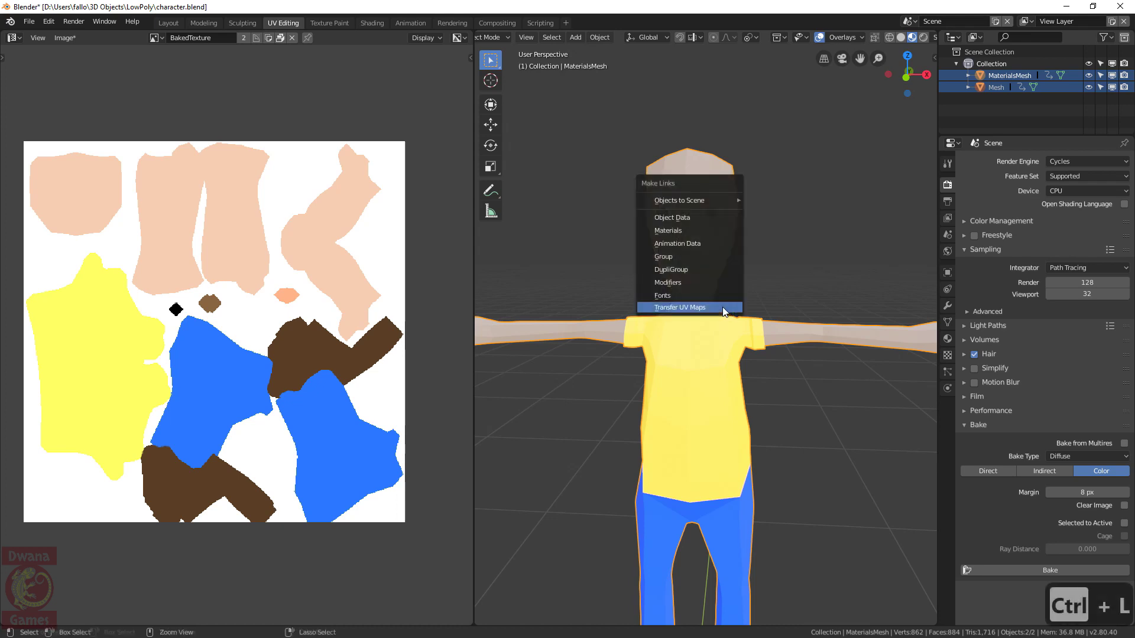
{"action": "left_click", "coordinate": [722, 307]}
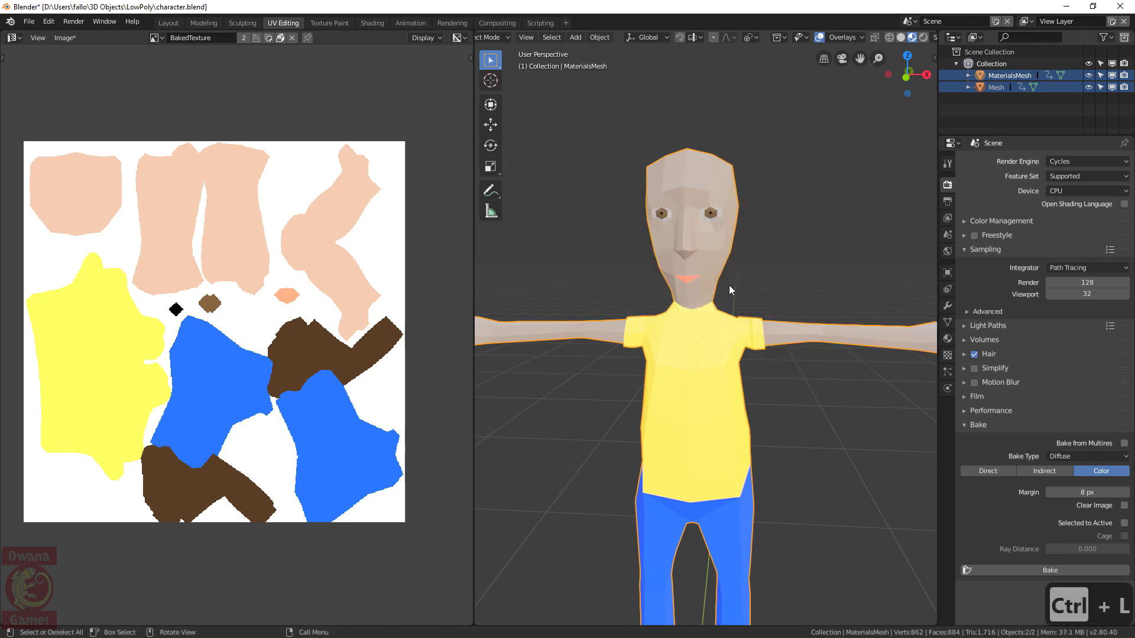
Select only Mesh and check its transferred UV islands against BakedTexture in edit mode
{"action": "left_click", "coordinate": [996, 87]}
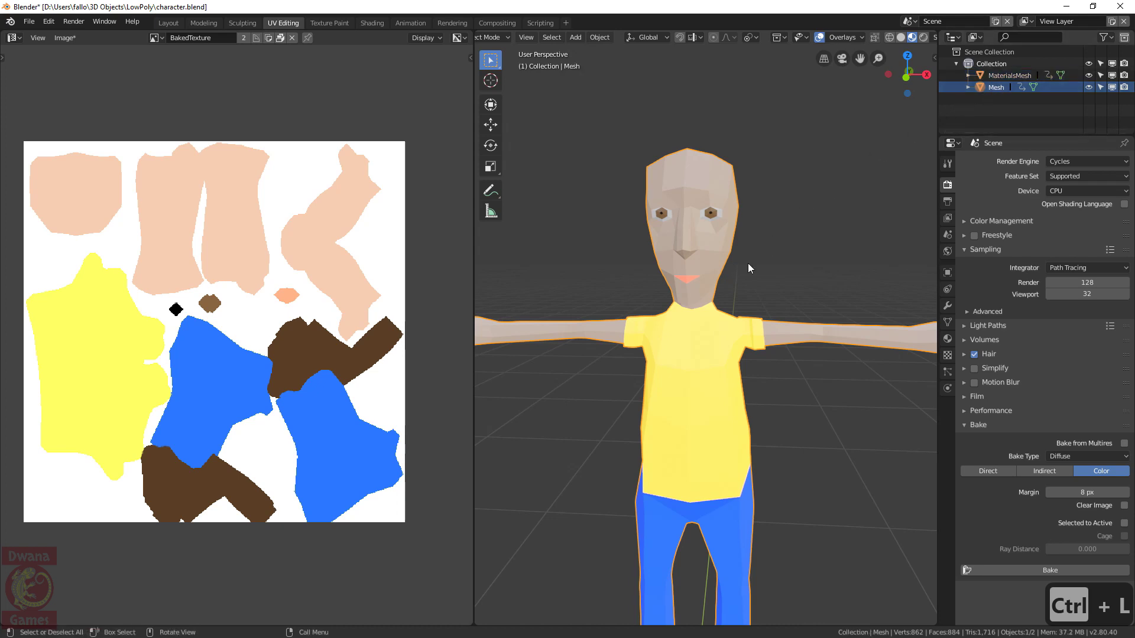
{"action": "key", "text": "Tab"}
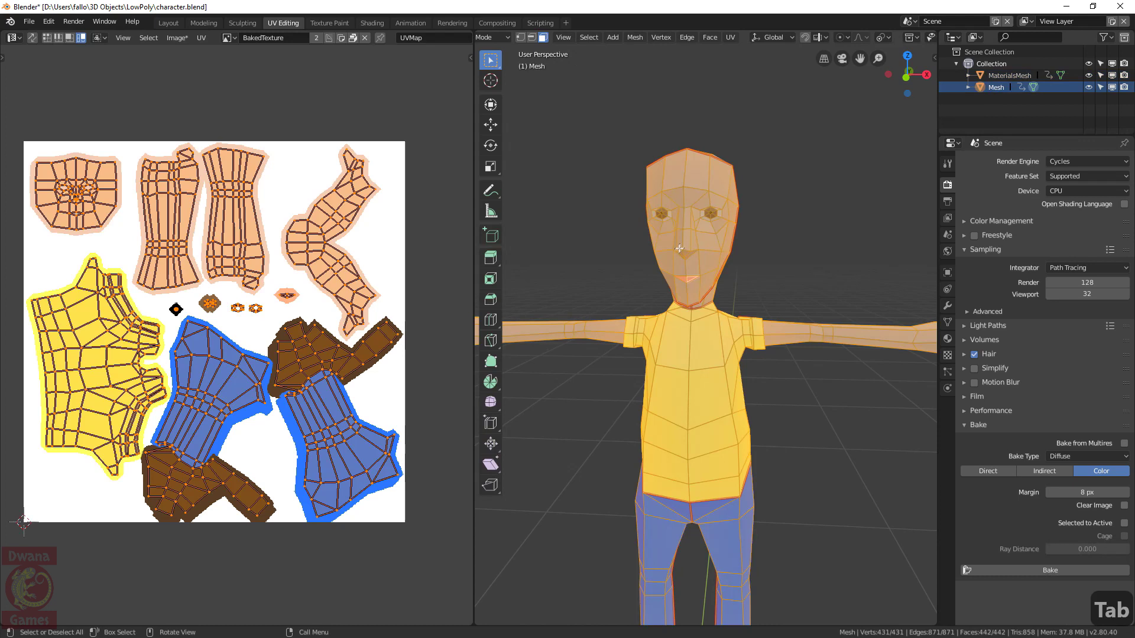
{"action": "scroll", "coordinate": [711, 228], "scroll_direction": "up", "scroll_amount": 4}
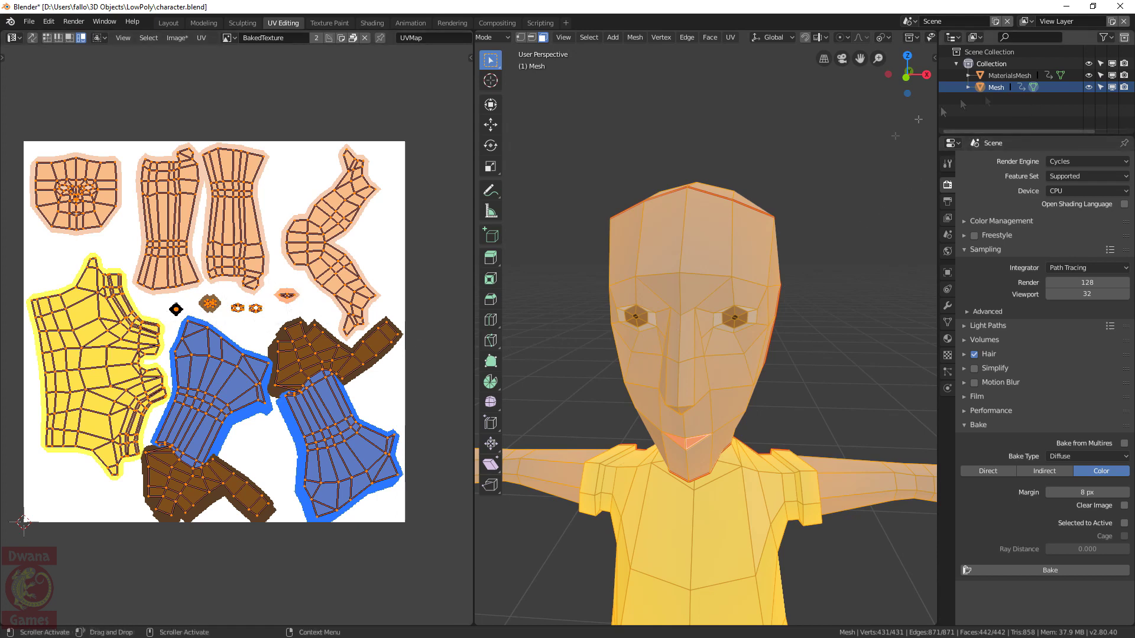
Return to object mode, hide MaterialsMesh and inspect the textured Mesh with its material settings open
{"action": "key", "text": "Tab"}
{"action": "left_click", "coordinate": [1088, 75]}
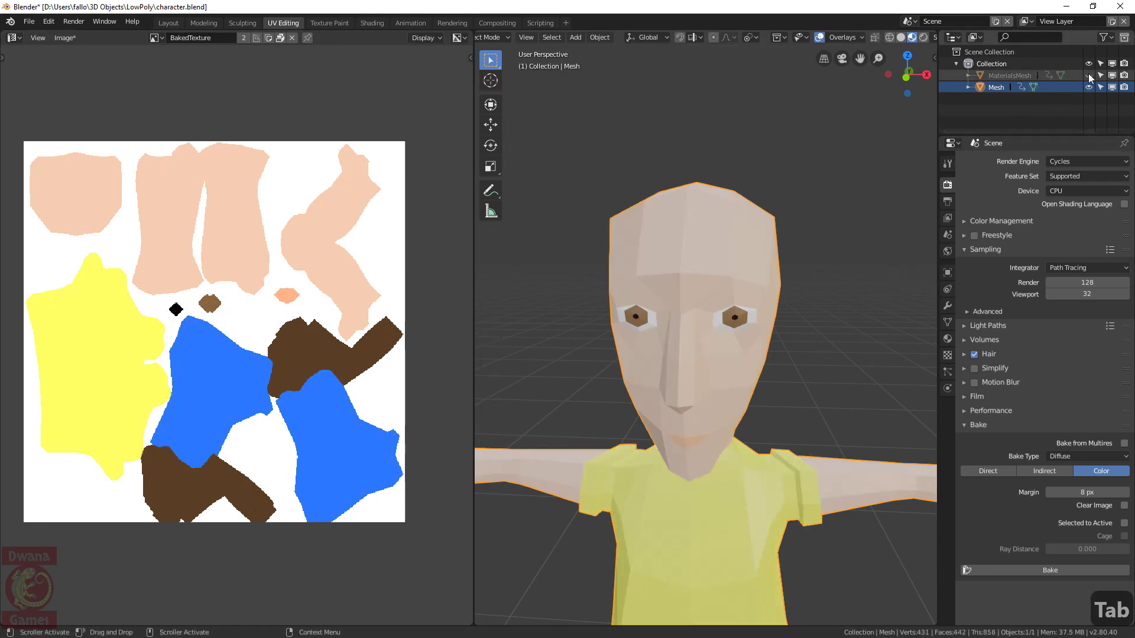
{"action": "middle_click_drag", "start_coordinate": [778, 319], "coordinate": [685, 352]}
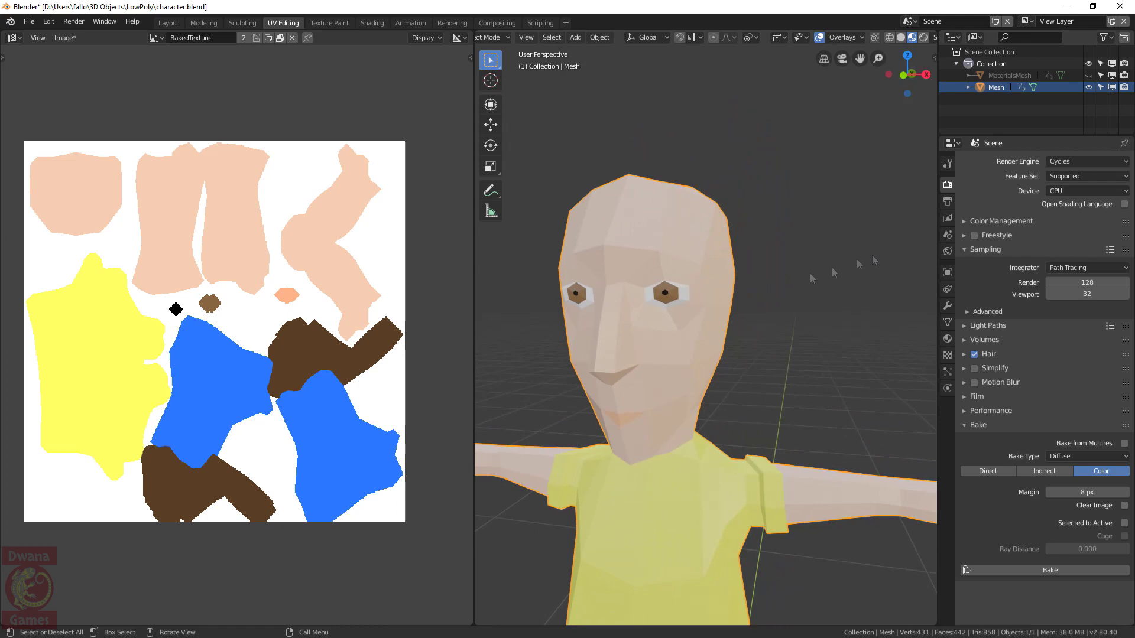
{"action": "left_click", "coordinate": [948, 338]}
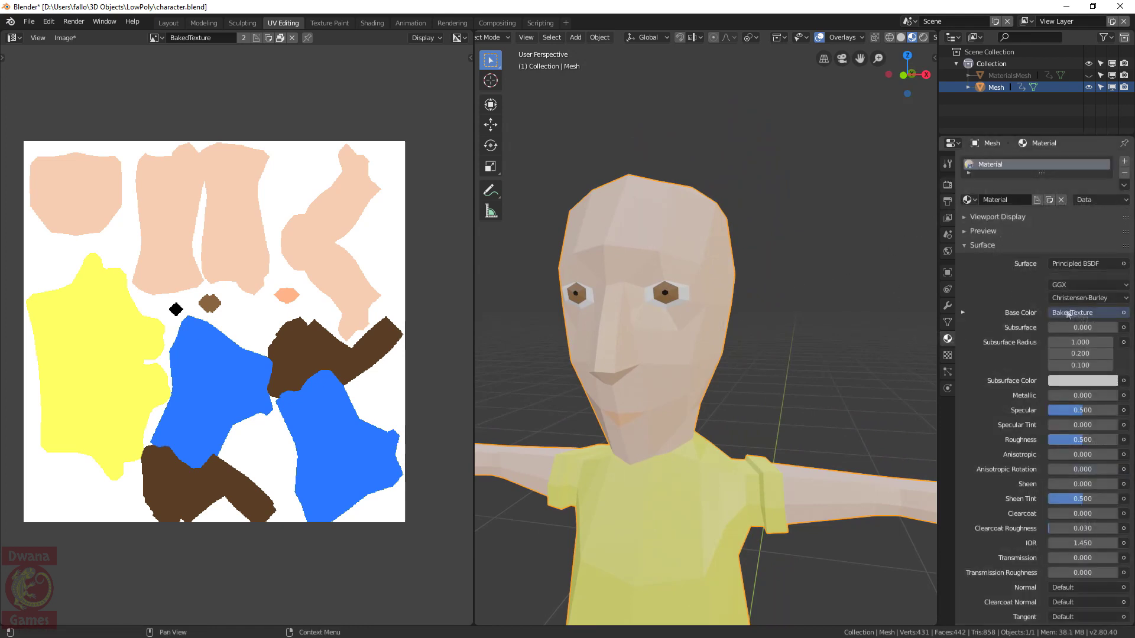
{"action": "middle_click_drag", "start_coordinate": [641, 372], "coordinate": [681, 396]}
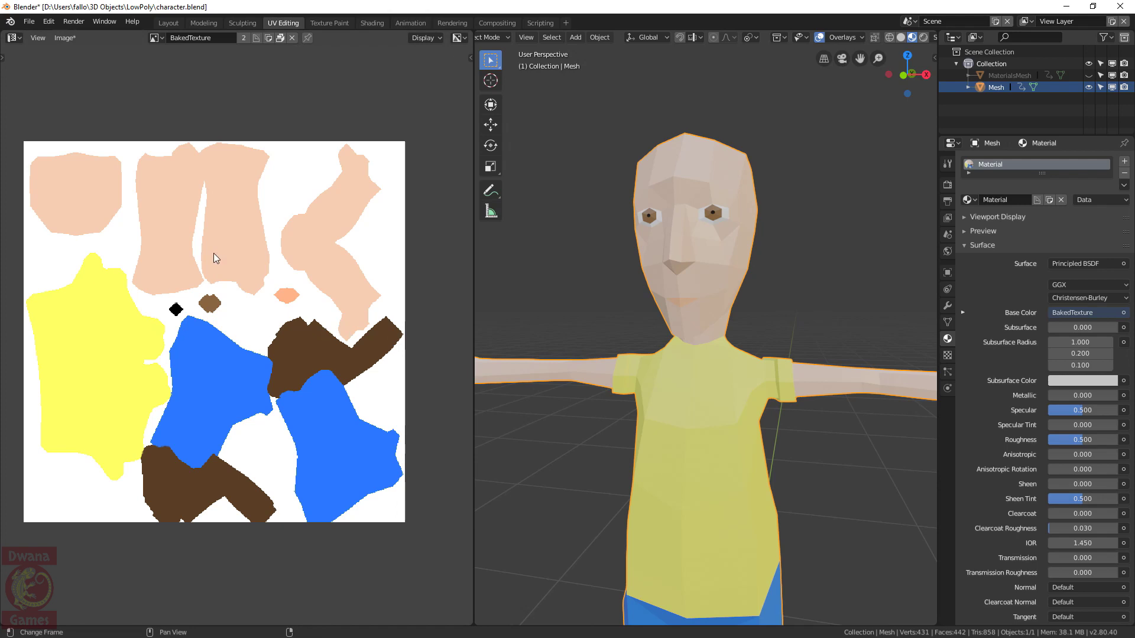
Pack the BakedTexture image as PNG and save the project
{"action": "left_click", "coordinate": [65, 38]}
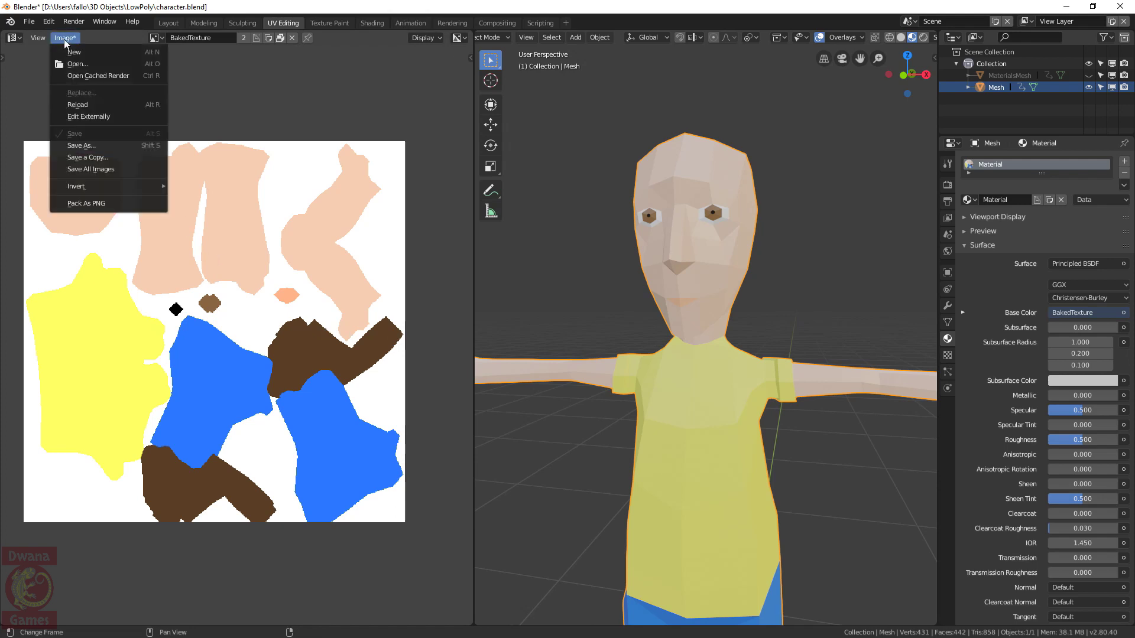
{"action": "left_click", "coordinate": [111, 205]}
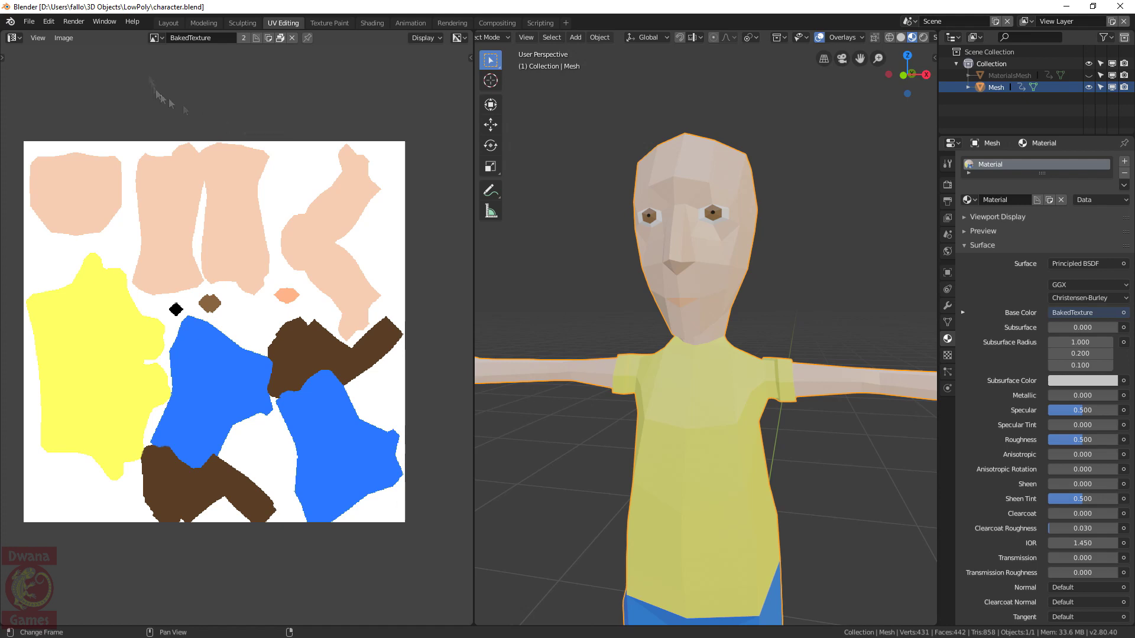
Create a new blank white 256 × 256 px image named LowResTexture without alpha
{"action": "left_click", "coordinate": [268, 38]}
{"action": "type", "text": "Low"}
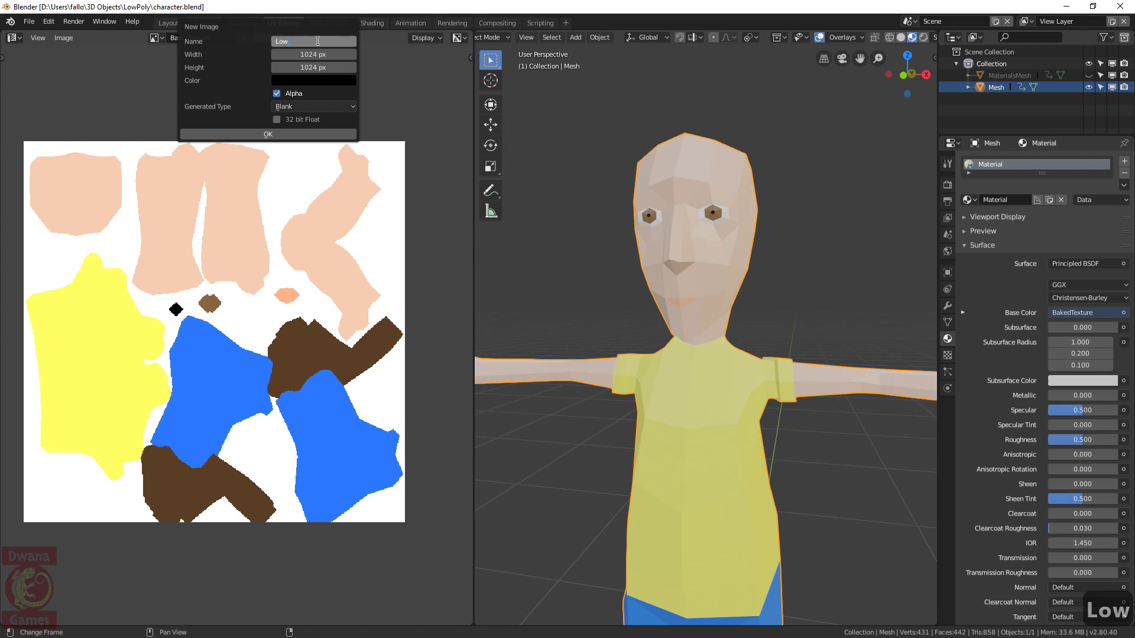
{"action": "type", "text": "ResTexture"}
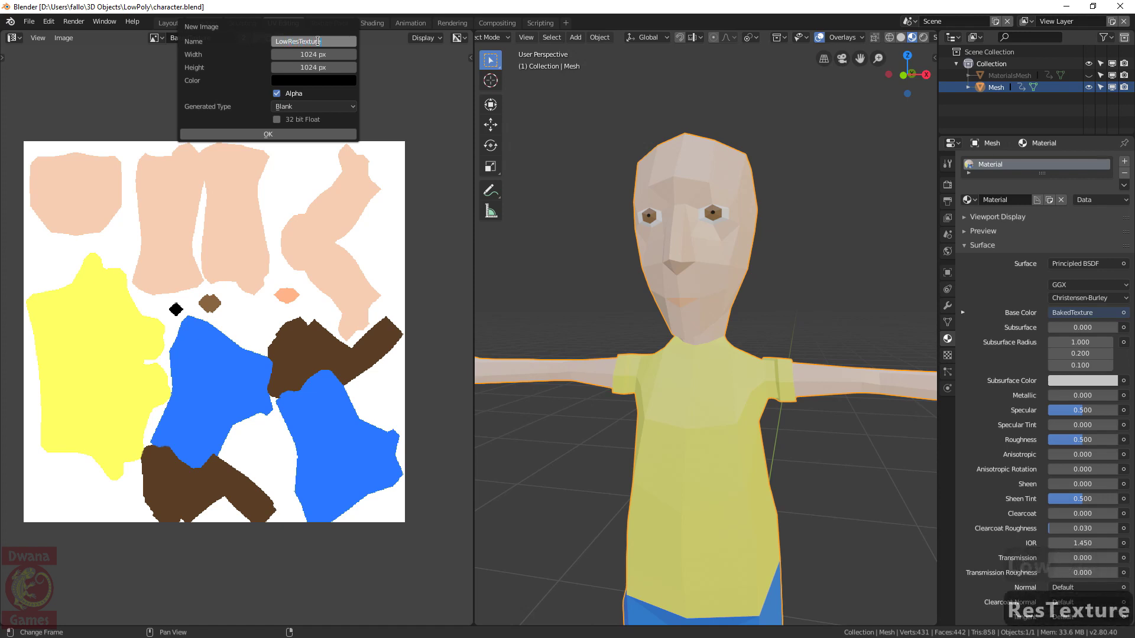
{"action": "key", "text": "Tab"}
{"action": "type", "text": "256"}
{"action": "key", "text": "Tab"}
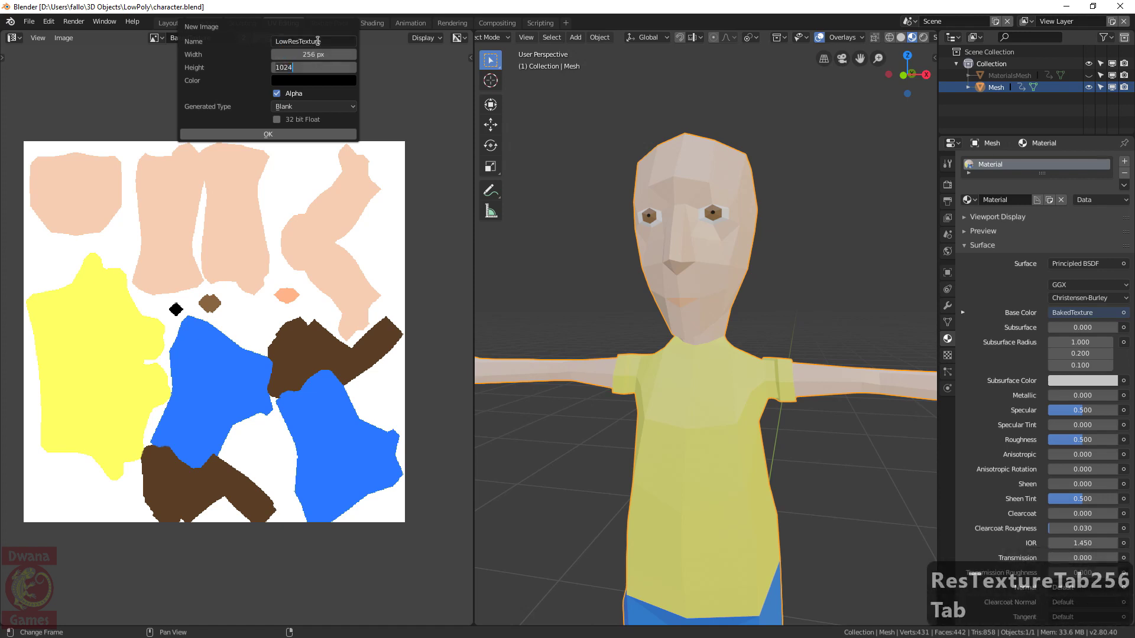
{"action": "type", "text": "256"}
{"action": "left_click", "coordinate": [308, 81]}
{"action": "left_click", "coordinate": [374, 95]}
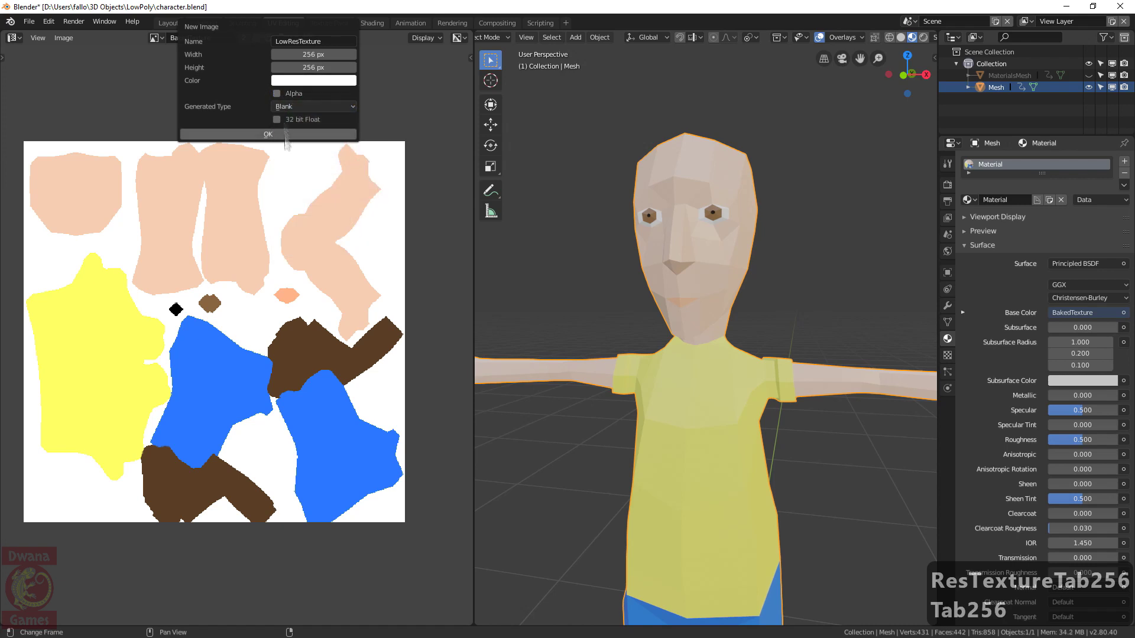
{"action": "left_click", "coordinate": [285, 135]}
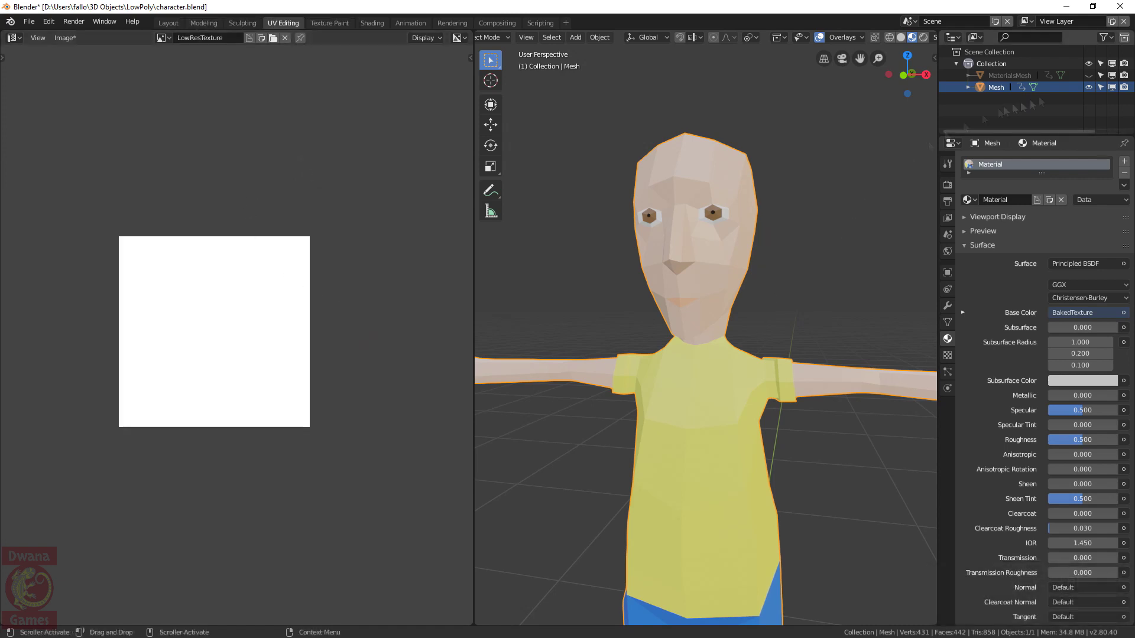
Unhide and select MaterialsMesh, and set the image texture inside the Skin material's node group to LowResTexture in the Shading workspace
{"action": "left_click", "coordinate": [1013, 76]}
{"action": "left_click", "coordinate": [1005, 87]}
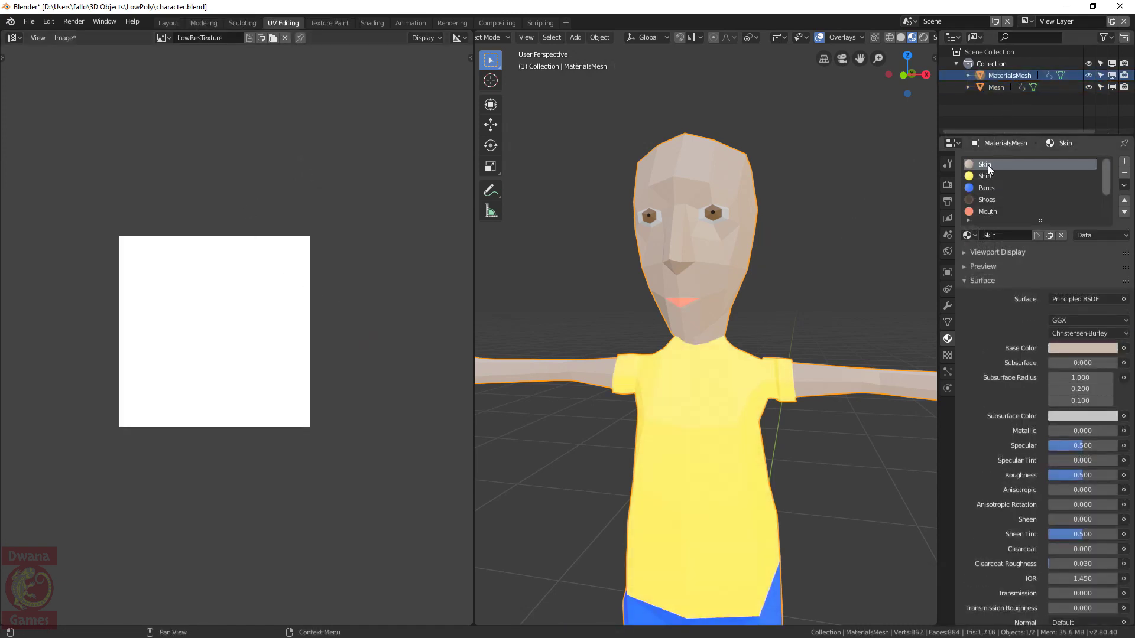
{"action": "left_click", "coordinate": [371, 22]}
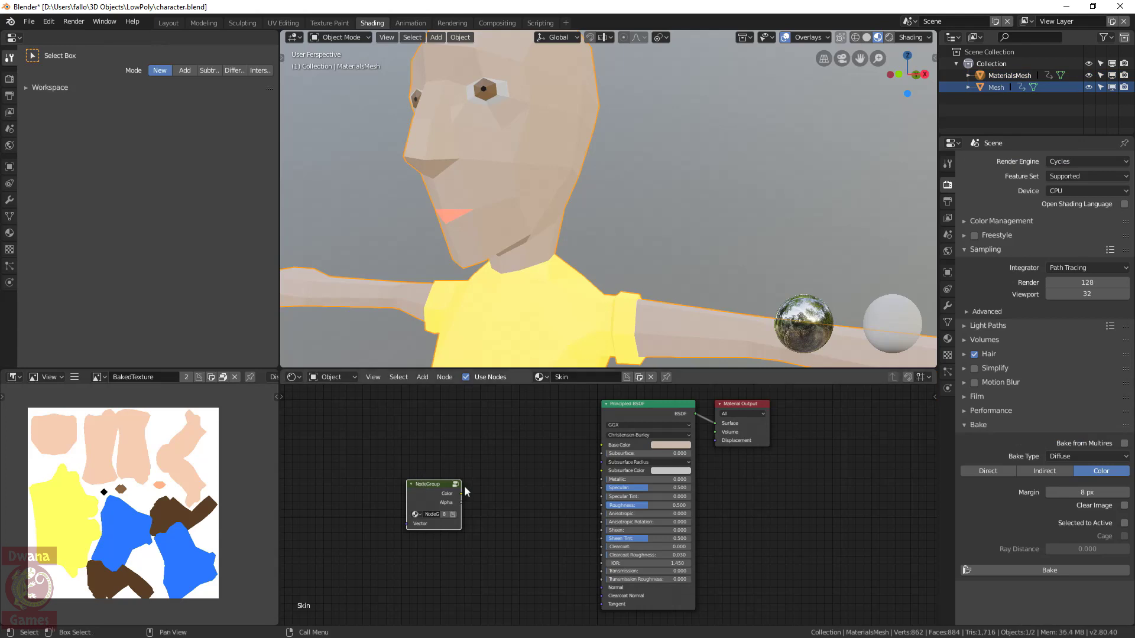
{"action": "key", "text": "Tab"}
{"action": "left_click", "coordinate": [618, 539]}
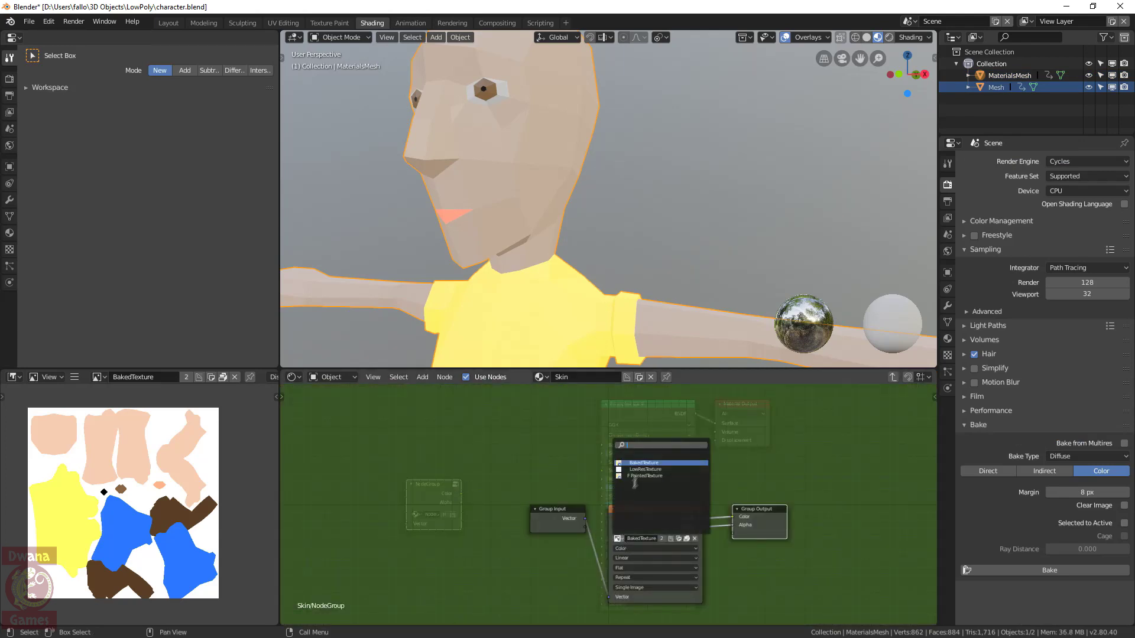
{"action": "left_click", "coordinate": [650, 472]}
{"action": "key", "text": "Tab"}
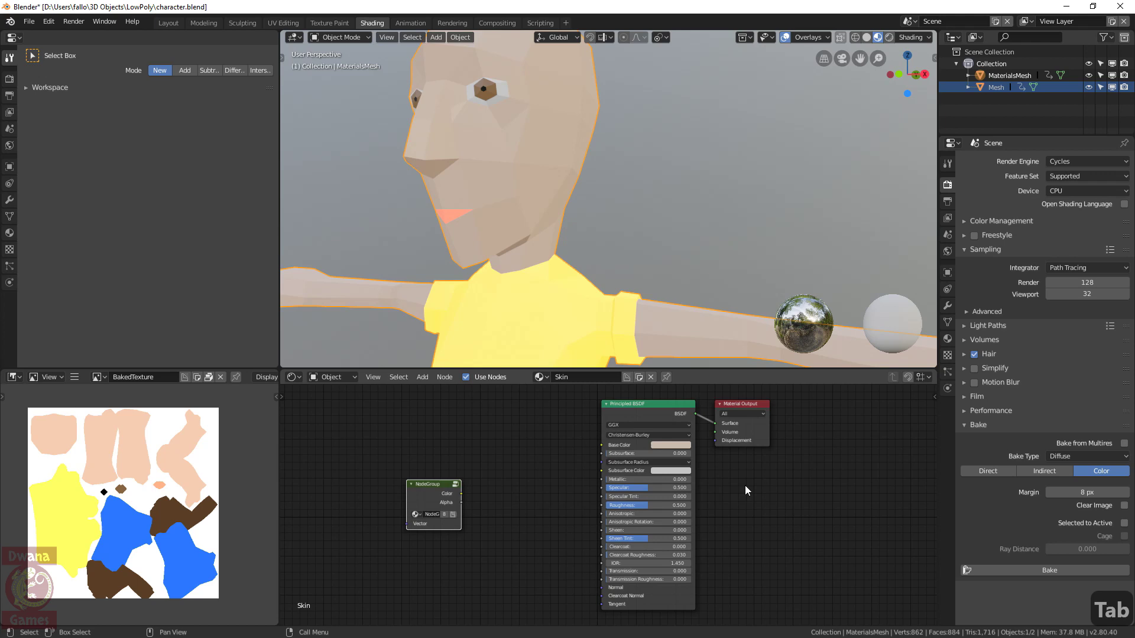
Check which image the node group uses in the Shirt material of MaterialsMesh
{"action": "left_click", "coordinate": [948, 339]}
{"action": "left_click", "coordinate": [983, 176]}
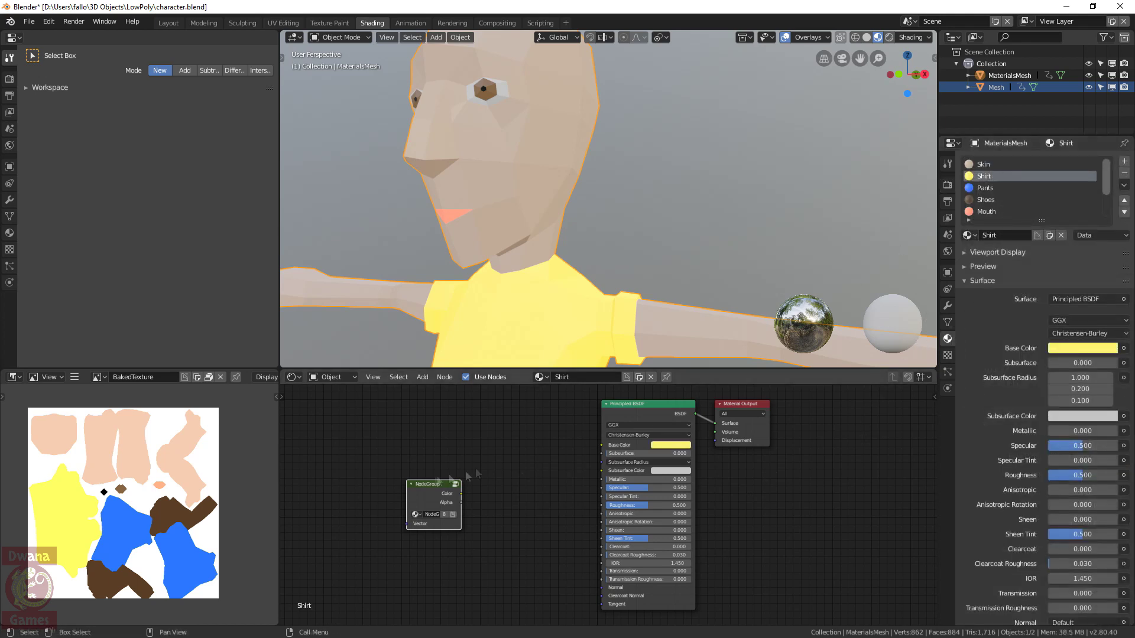
{"action": "key", "text": "Tab"}
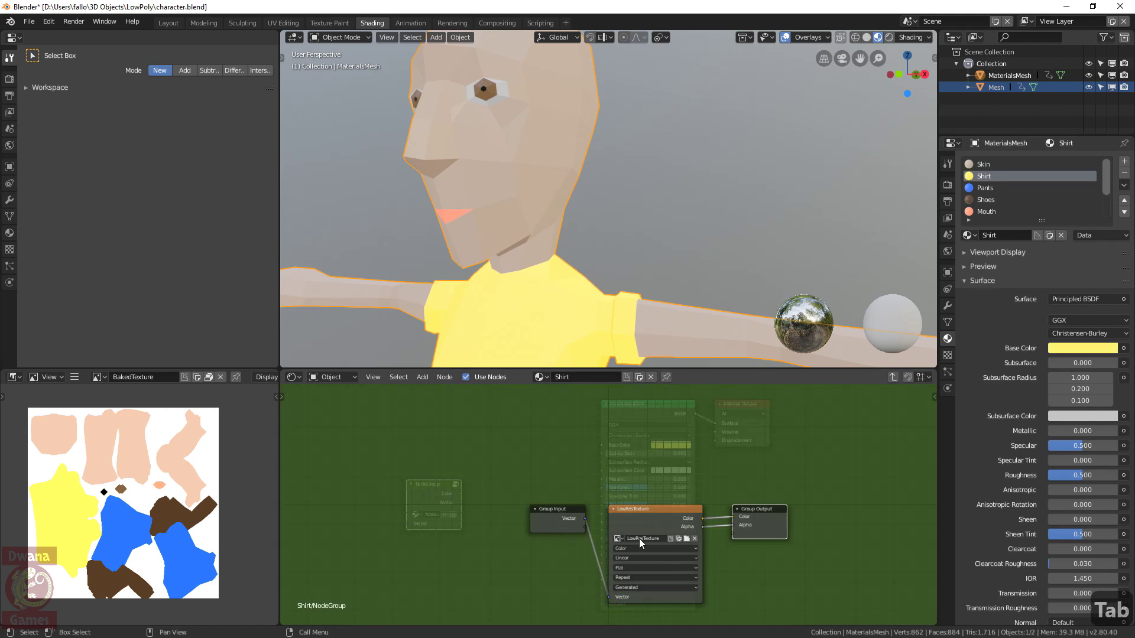
{"action": "key", "text": "Tab"}
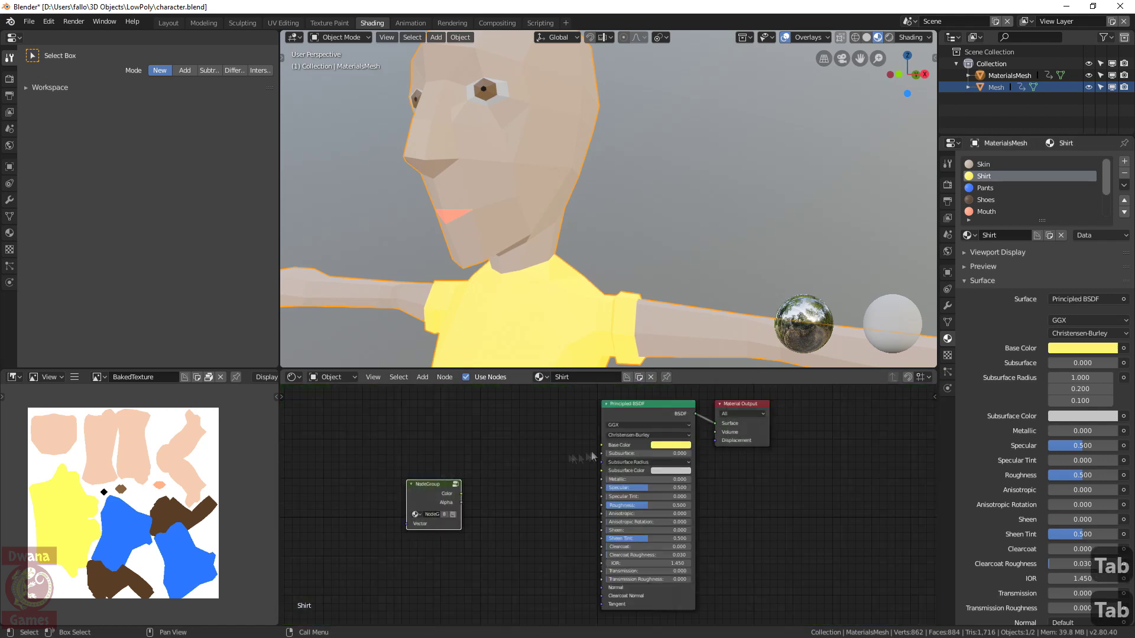
Bake the diffuse color of MaterialsMesh to LowResTexture and view the baked image
{"action": "left_click", "coordinate": [947, 184]}
{"action": "left_click", "coordinate": [1024, 572]}
{"action": "scroll", "coordinate": [135, 509], "scroll_direction": "up", "scroll_amount": 3}
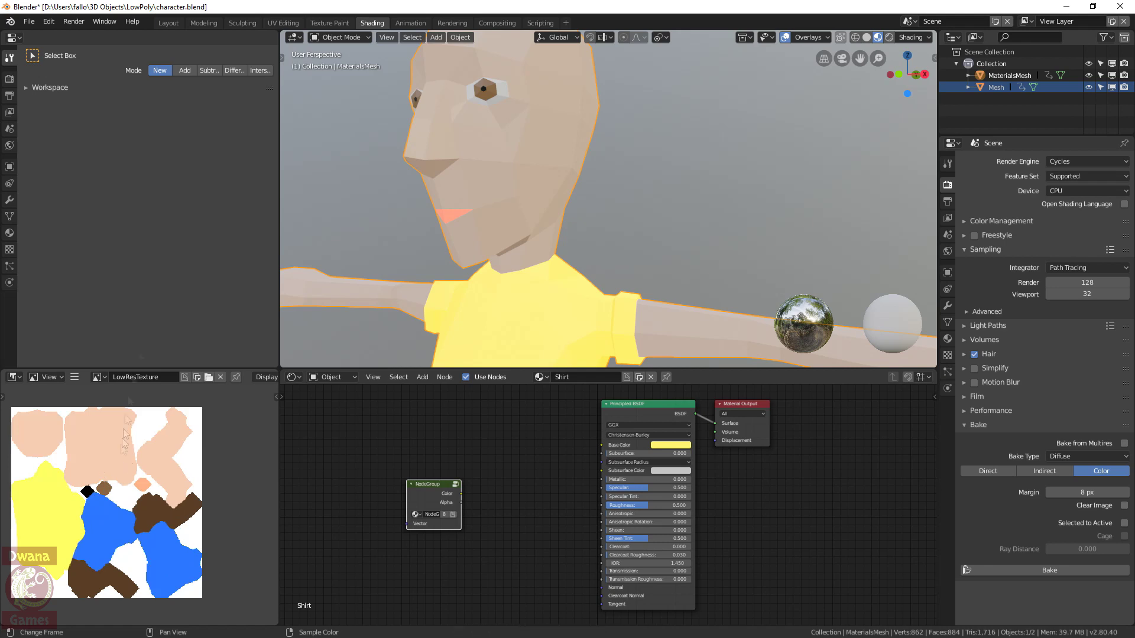
Select Mesh and switch the image texture node of its material to LowResTexture
{"action": "left_click", "coordinate": [1001, 87]}
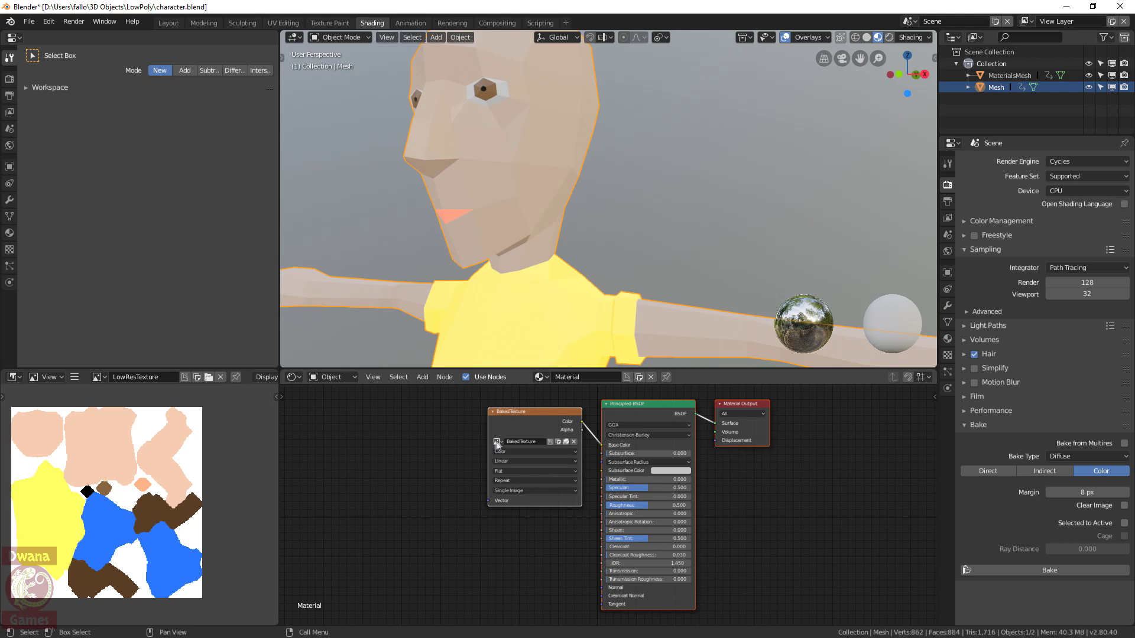
{"action": "left_click", "coordinate": [497, 442]}
{"action": "left_click", "coordinate": [523, 461]}
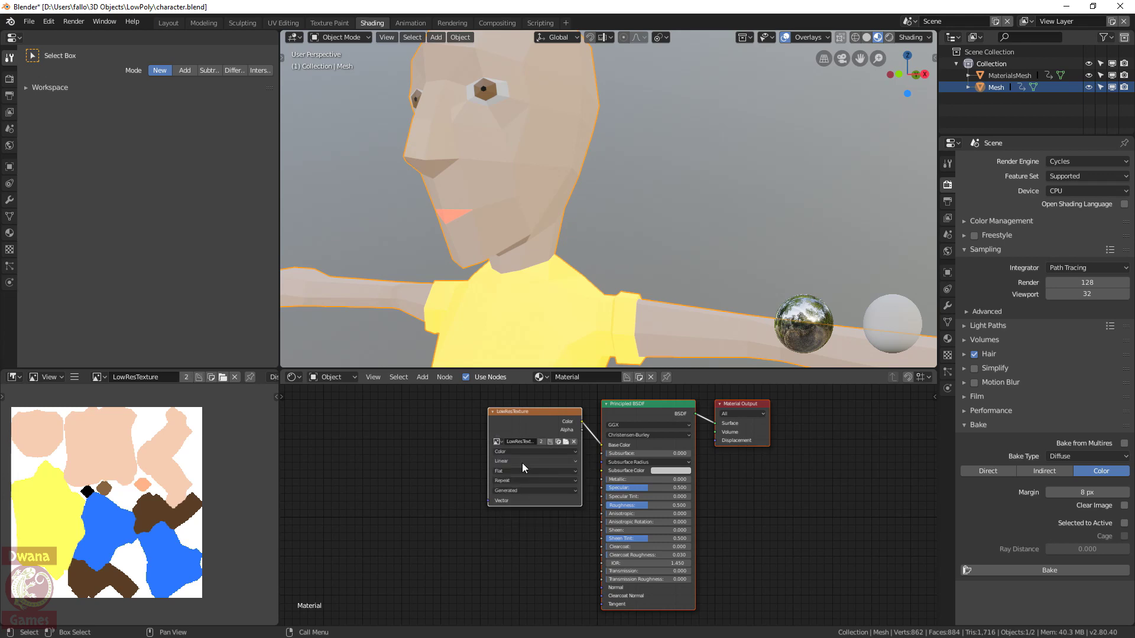
Hide MaterialsMesh and inspect the low-resolution texture on Mesh from the front and side
{"action": "left_click", "coordinate": [1088, 76]}
{"action": "scroll", "coordinate": [585, 211], "scroll_direction": "down", "scroll_amount": 5}
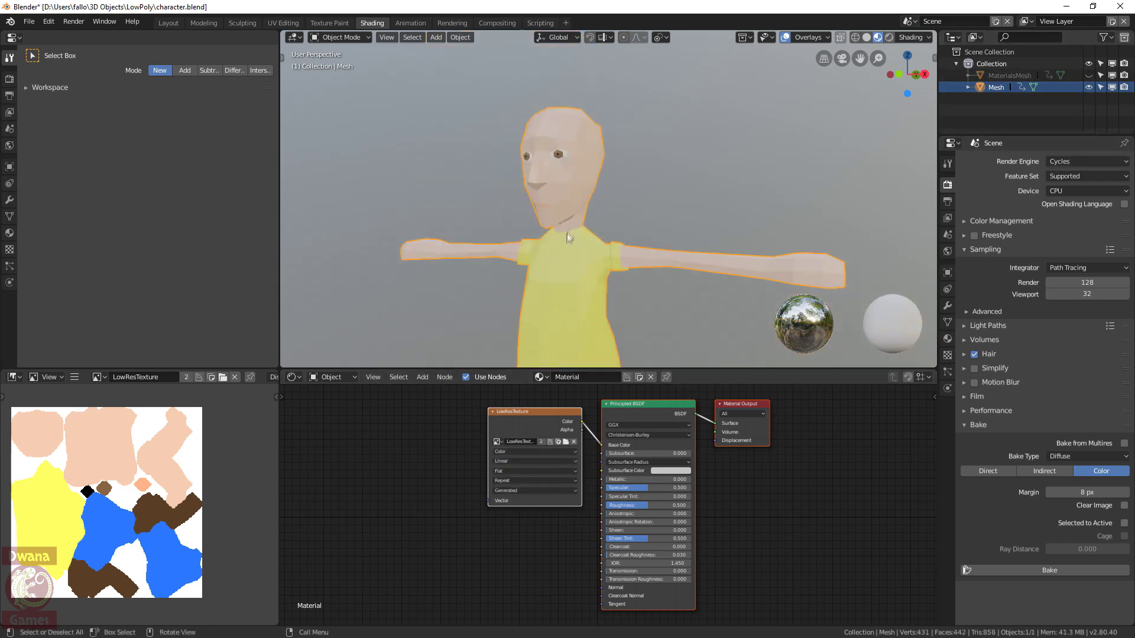
{"action": "middle_click_drag", "start_coordinate": [567, 233], "coordinate": [601, 239]}
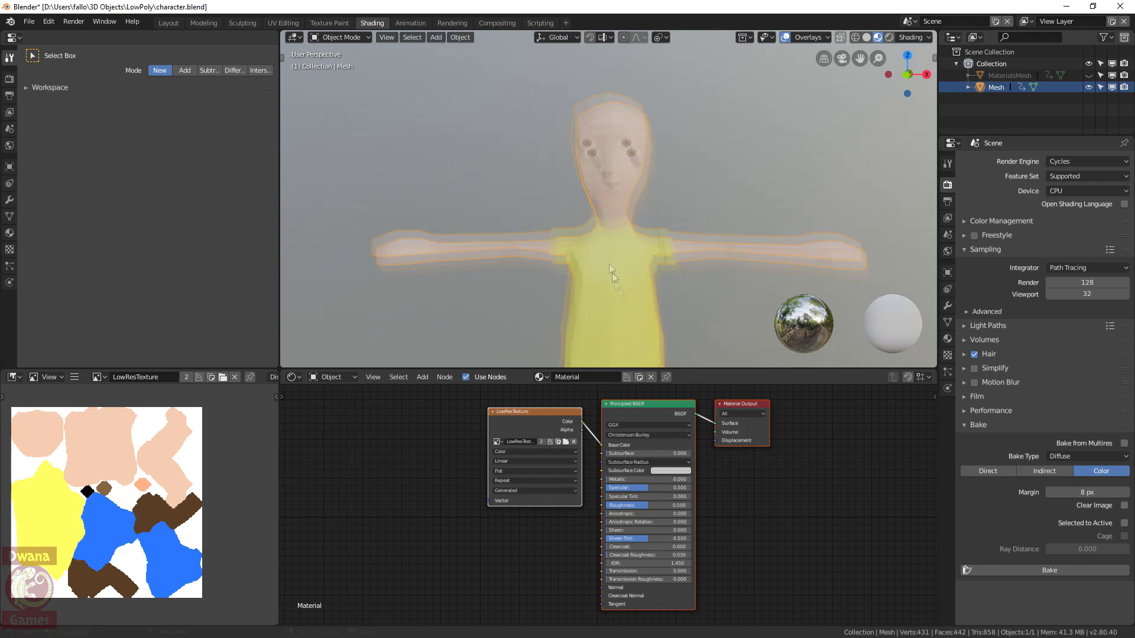
{"action": "scroll", "coordinate": [622, 222], "scroll_direction": "down", "scroll_amount": 3}
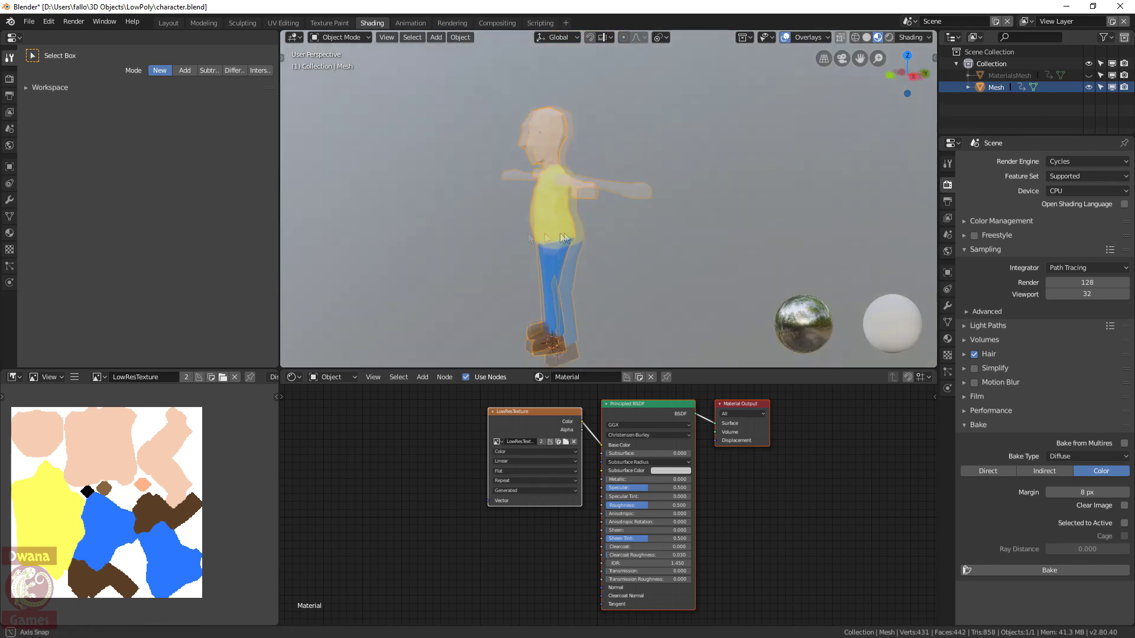